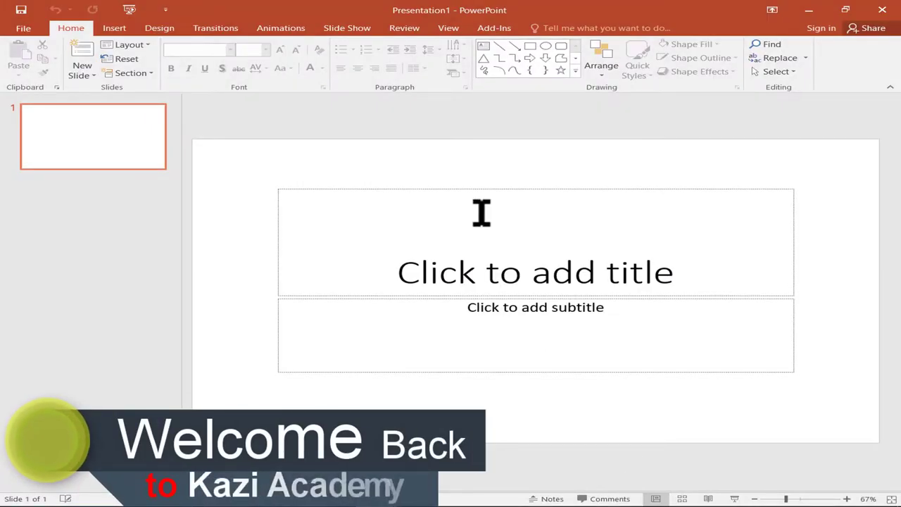
Delete the title and subtitle placeholders from the slide
{"action": "left_click", "coordinate": [479, 189]}
{"action": "key", "text": "Delete"}
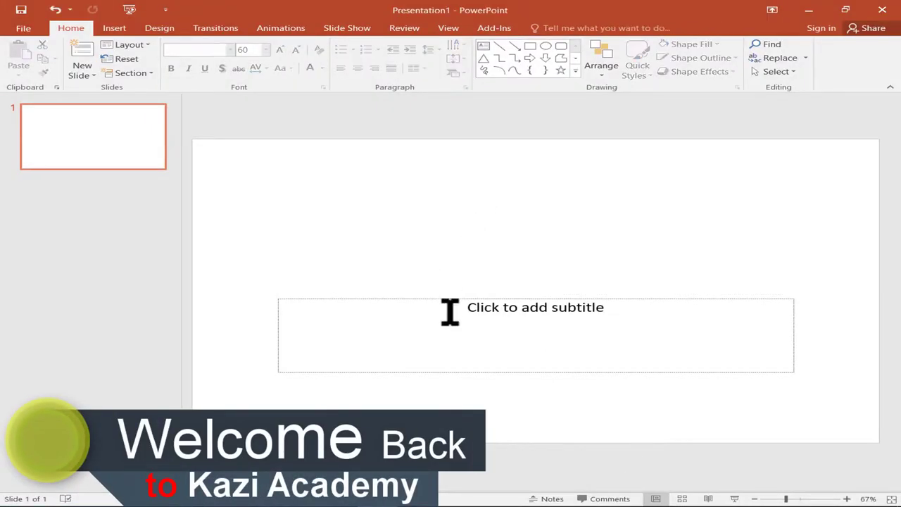
{"action": "left_click", "coordinate": [449, 303]}
{"action": "key", "text": "Delete"}
Give the slide a solid black background fill, then bring up the Insert commands
{"action": "left_click", "coordinate": [147, 28]}
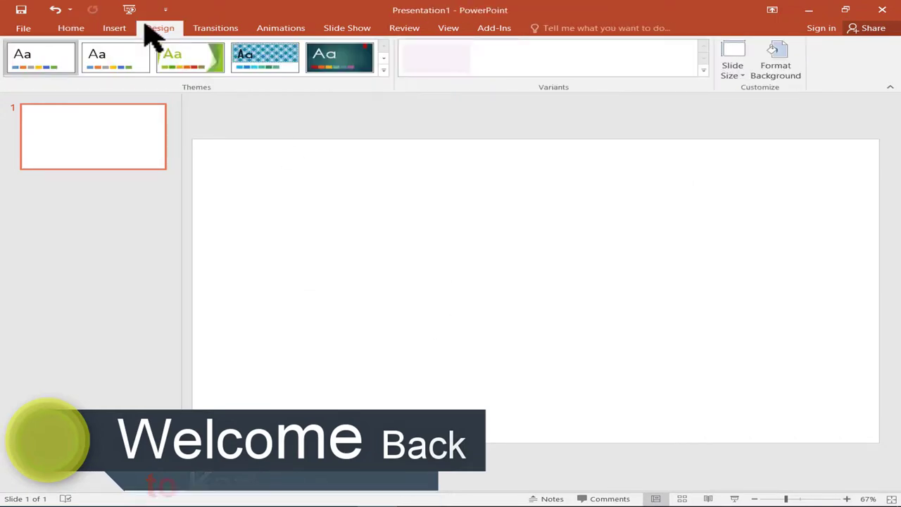
{"action": "left_click", "coordinate": [785, 77]}
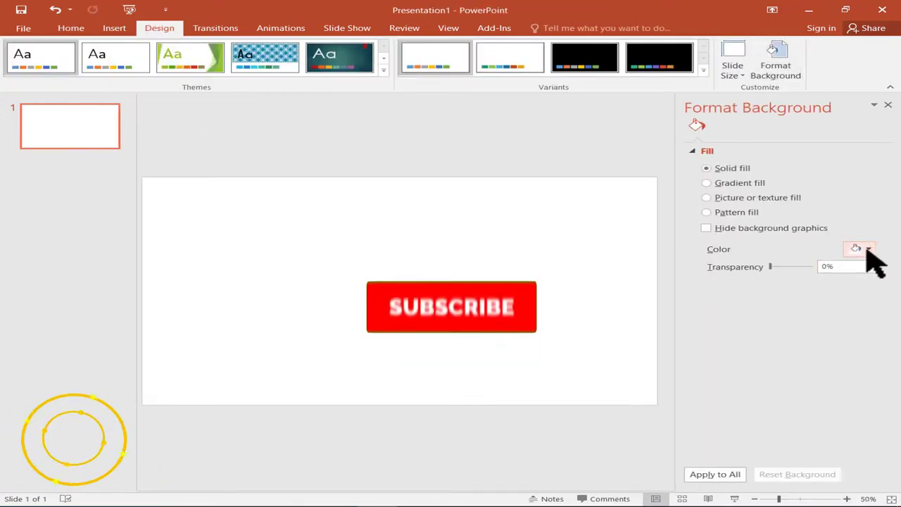
{"action": "left_click", "coordinate": [868, 249]}
{"action": "left_click", "coordinate": [788, 289]}
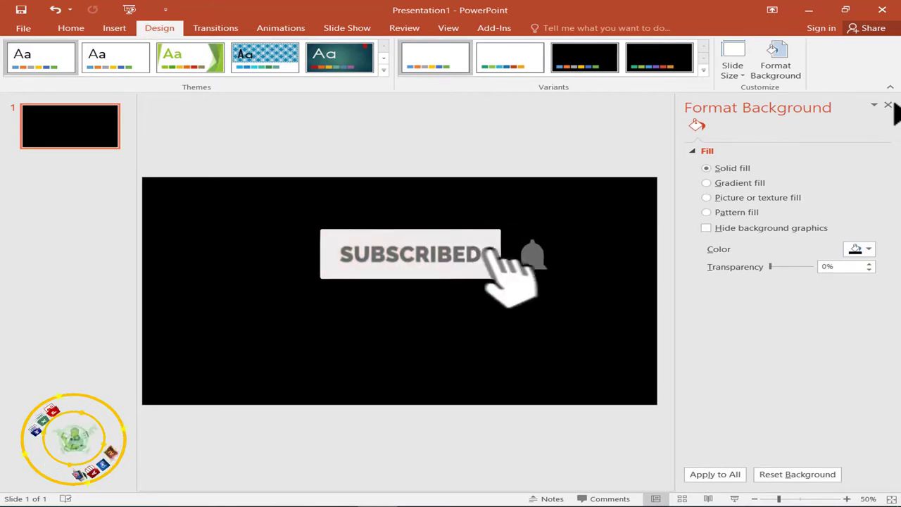
{"action": "left_click", "coordinate": [887, 105]}
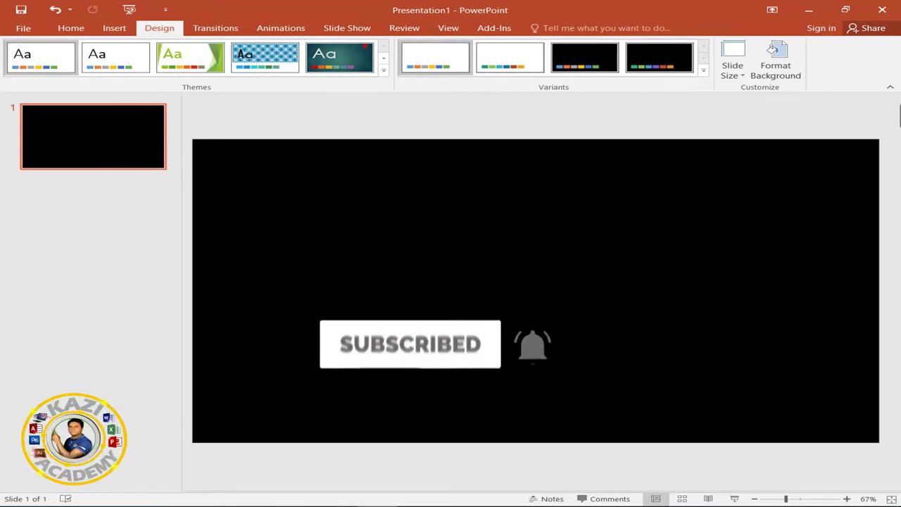
{"action": "left_click", "coordinate": [115, 31]}
Draw a thin-spiked 32-Point Star near the slide centre with a white outline
{"action": "left_click", "coordinate": [224, 67]}
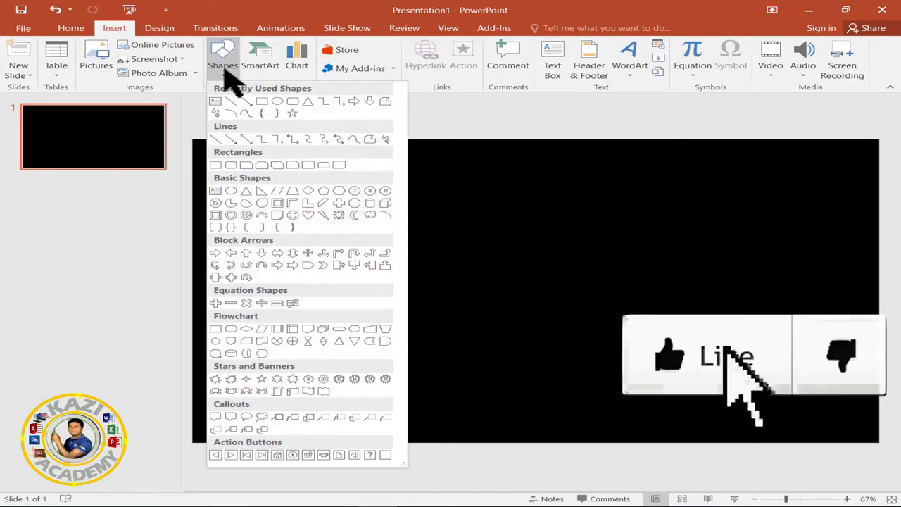
{"action": "left_click", "coordinate": [385, 380]}
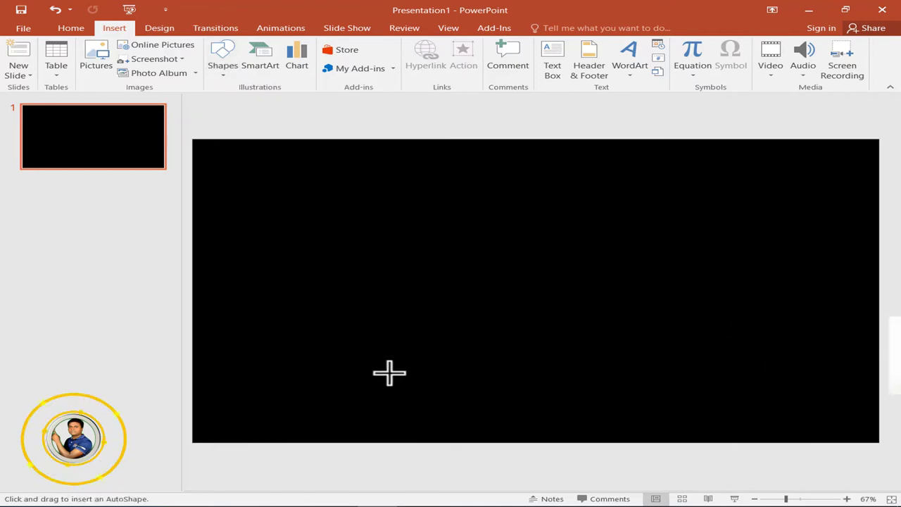
{"action": "left_click_drag", "start_coordinate": [456, 272], "coordinate": [535, 335]}
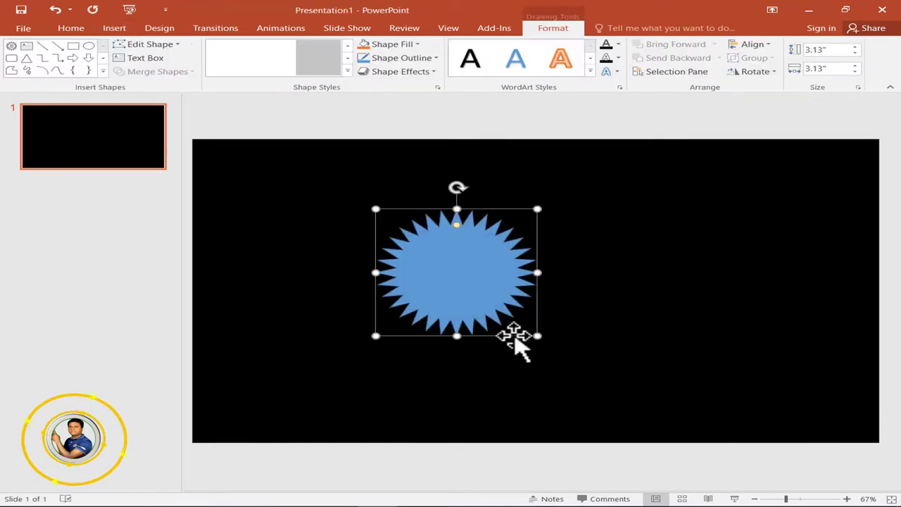
{"action": "left_click_drag", "start_coordinate": [457, 226], "coordinate": [468, 277]}
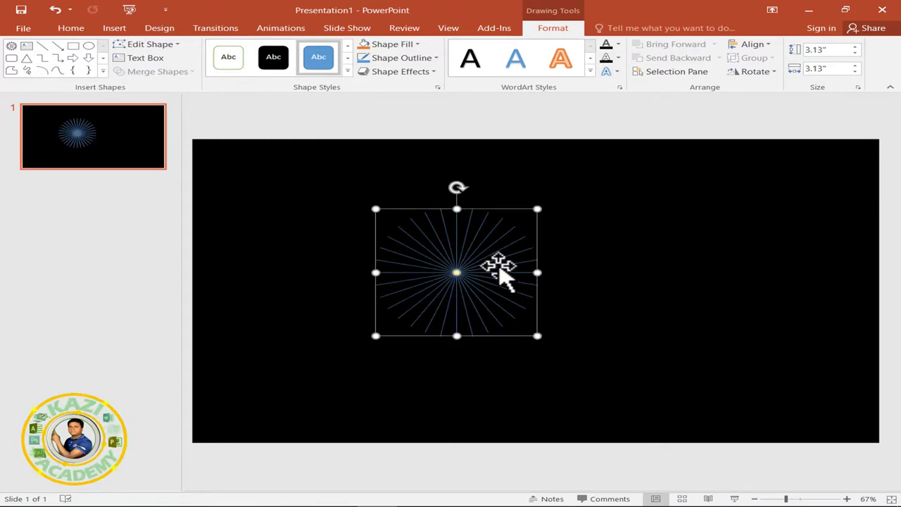
{"action": "left_click", "coordinate": [403, 59]}
{"action": "left_click", "coordinate": [362, 86]}
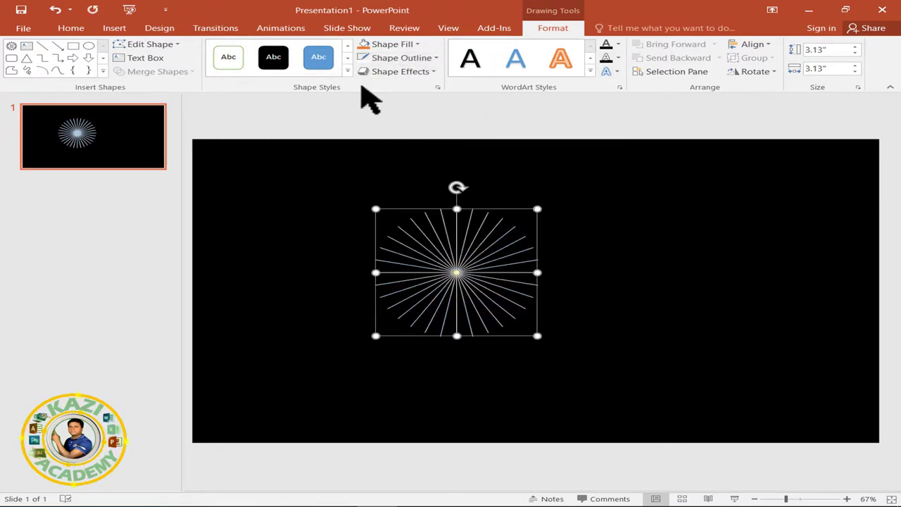
Give the starburst a yellow 5 pt glow at 76% transparency
{"action": "left_click", "coordinate": [437, 87]}
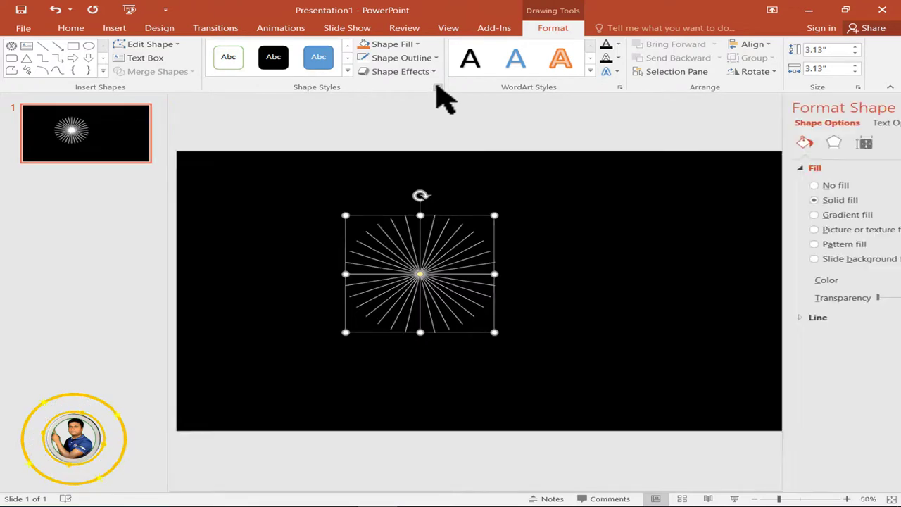
{"action": "left_click", "coordinate": [726, 143]}
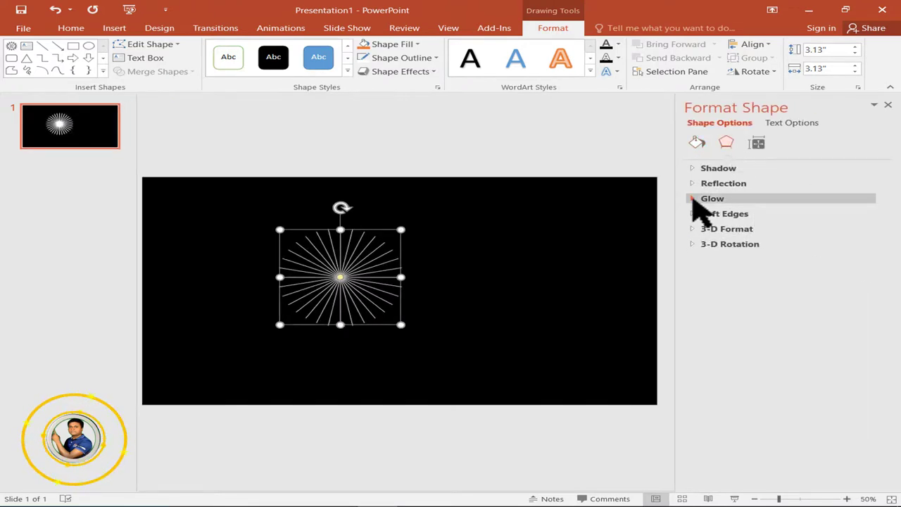
{"action": "left_click", "coordinate": [695, 200]}
{"action": "left_click", "coordinate": [868, 215]}
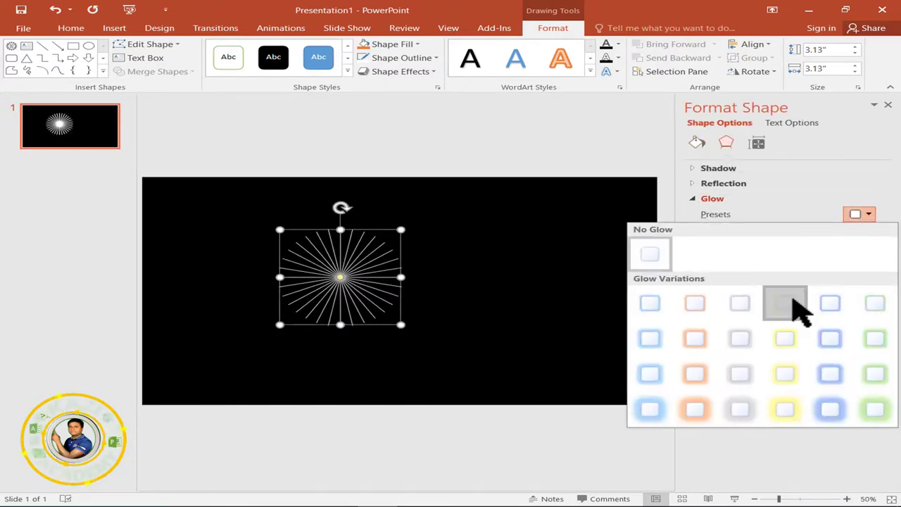
{"action": "left_click", "coordinate": [786, 303]}
{"action": "left_click", "coordinate": [870, 234]}
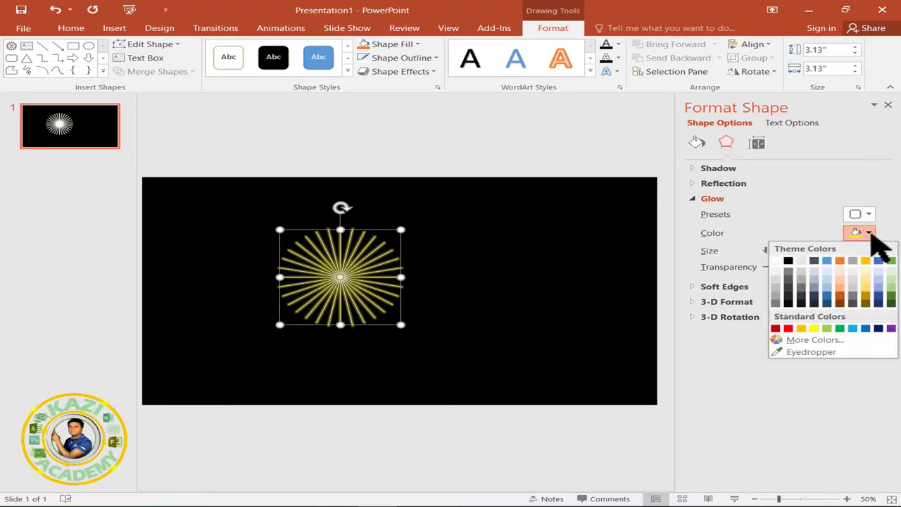
{"action": "left_click", "coordinate": [815, 328]}
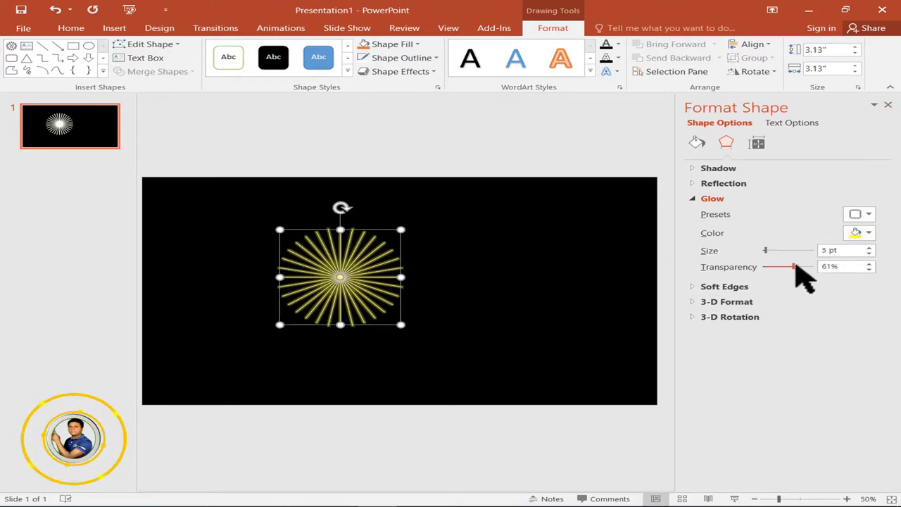
{"action": "left_click_drag", "start_coordinate": [809, 267], "coordinate": [811, 267]}
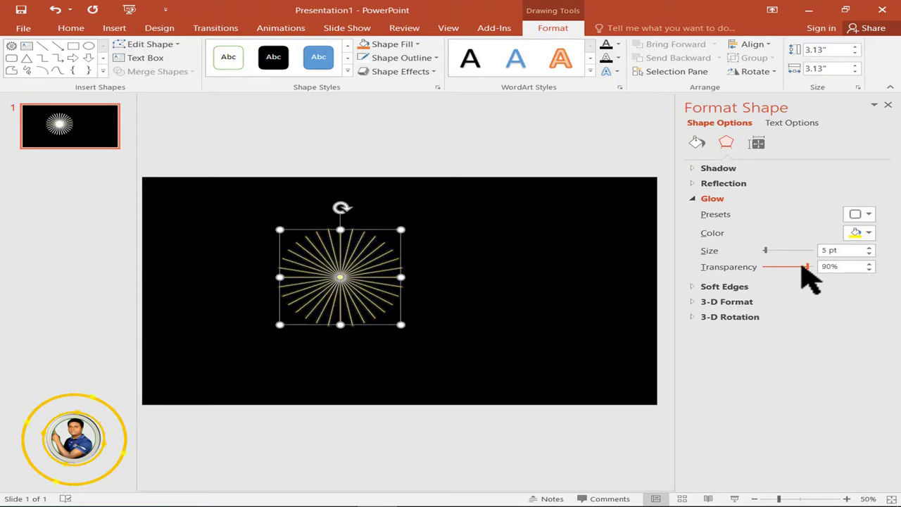
{"action": "left_click_drag", "start_coordinate": [808, 270], "coordinate": [802, 270]}
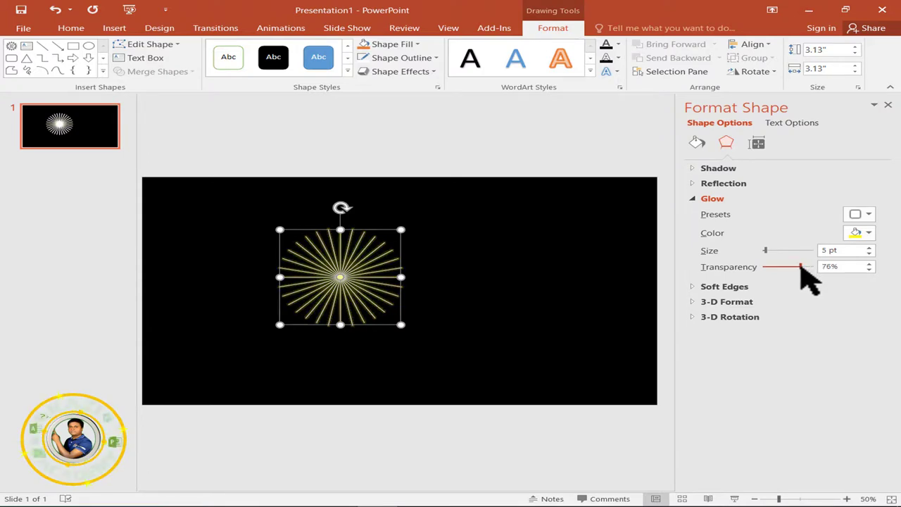
{"action": "left_click", "coordinate": [888, 105]}
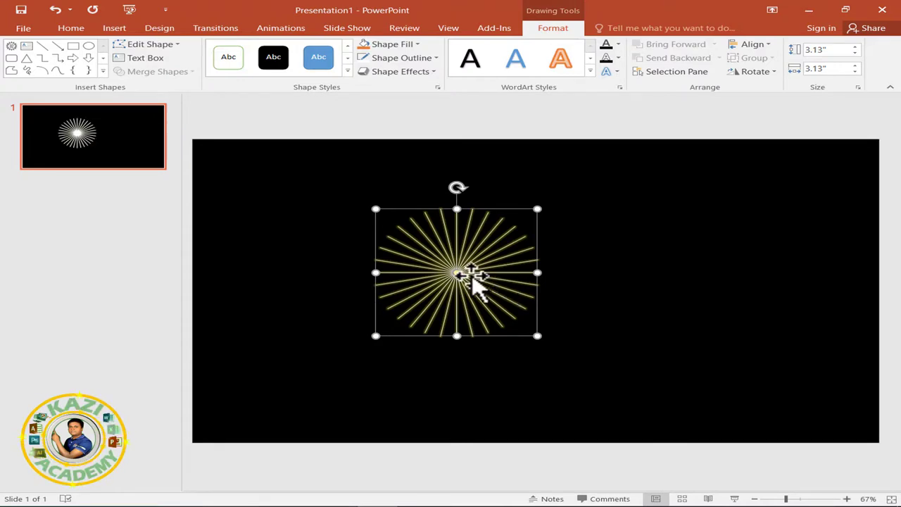
Set the starburst's fill to No Fill
{"action": "key", "text": "Escape"}
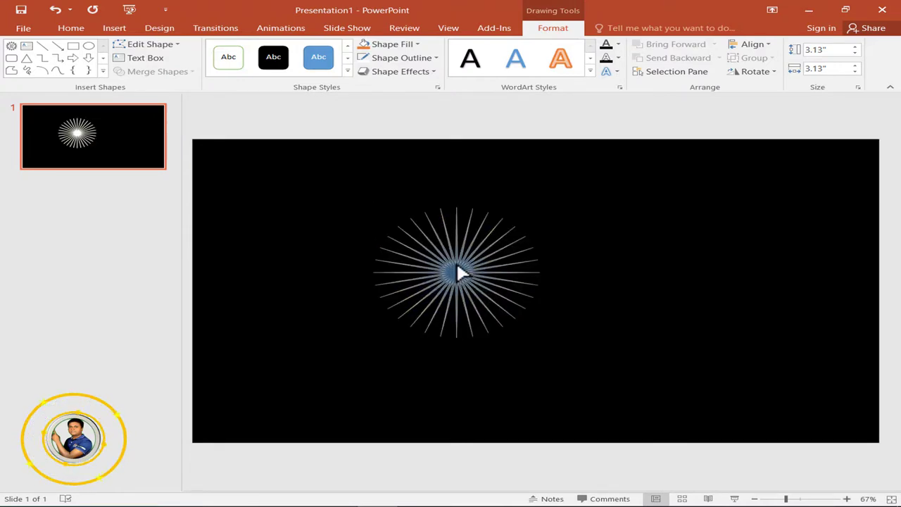
{"action": "left_click", "coordinate": [456, 260]}
{"action": "left_click", "coordinate": [402, 50]}
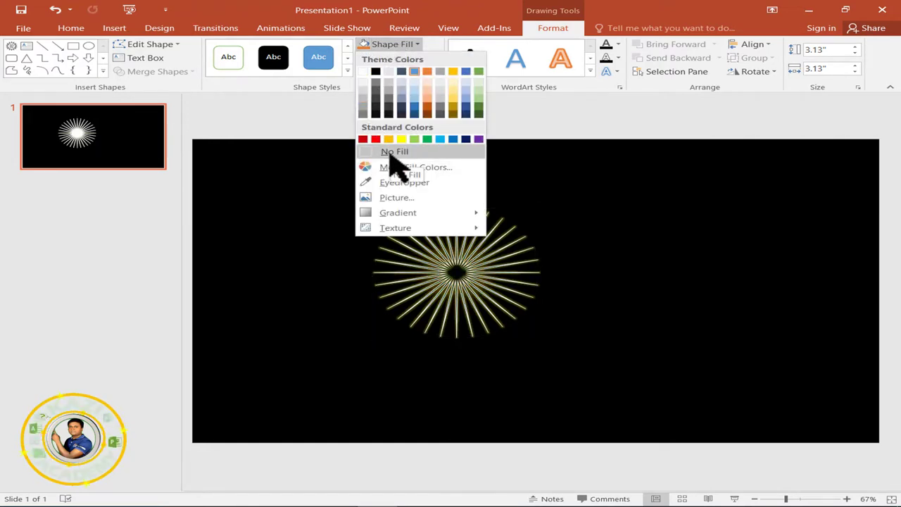
{"action": "left_click", "coordinate": [394, 152]}
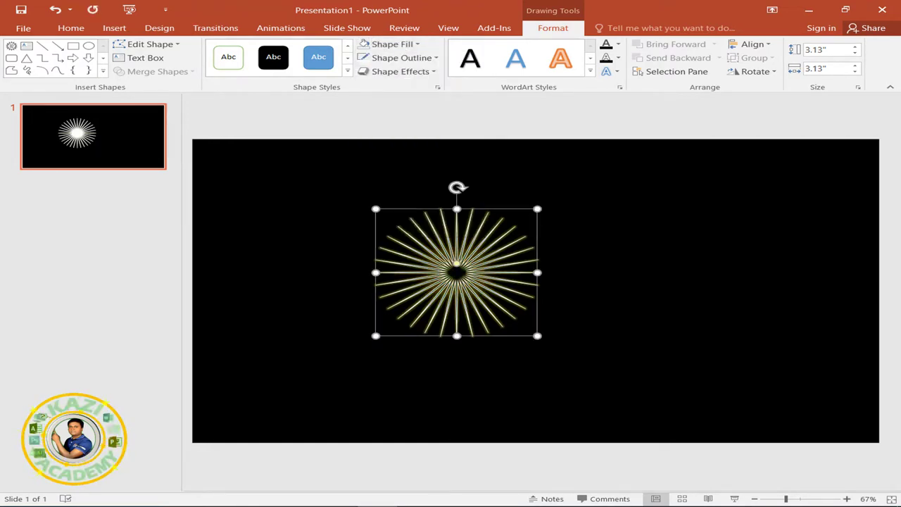
Add the Fade entrance effect to the starburst
{"action": "left_click", "coordinate": [301, 27]}
{"action": "left_click", "coordinate": [528, 60]}
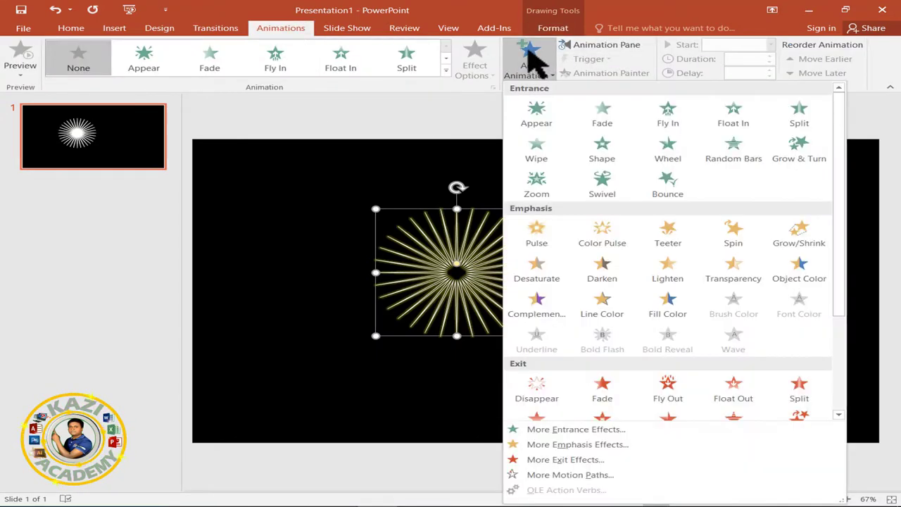
{"action": "left_click", "coordinate": [624, 431]}
{"action": "mouse_move", "coordinate": [443, 116]}
{"action": "left_mouse_down"}
{"action": "mouse_move", "coordinate": [728, 120]}
{"action": "mouse_move", "coordinate": [720, 85]}
{"action": "left_mouse_up"}
{"action": "left_click", "coordinate": [742, 231]}
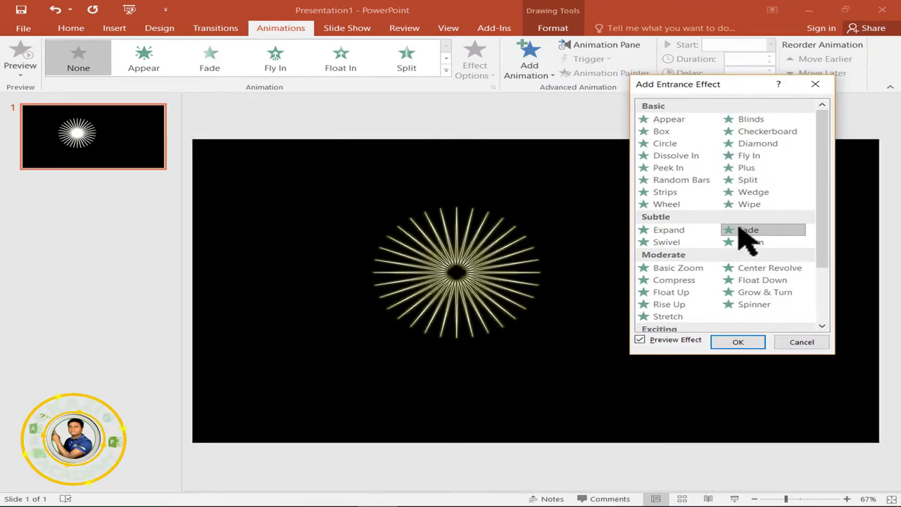
{"action": "left_click", "coordinate": [739, 341]}
Set the Fade to start With Previous and last 1 second
{"action": "left_click", "coordinate": [607, 45]}
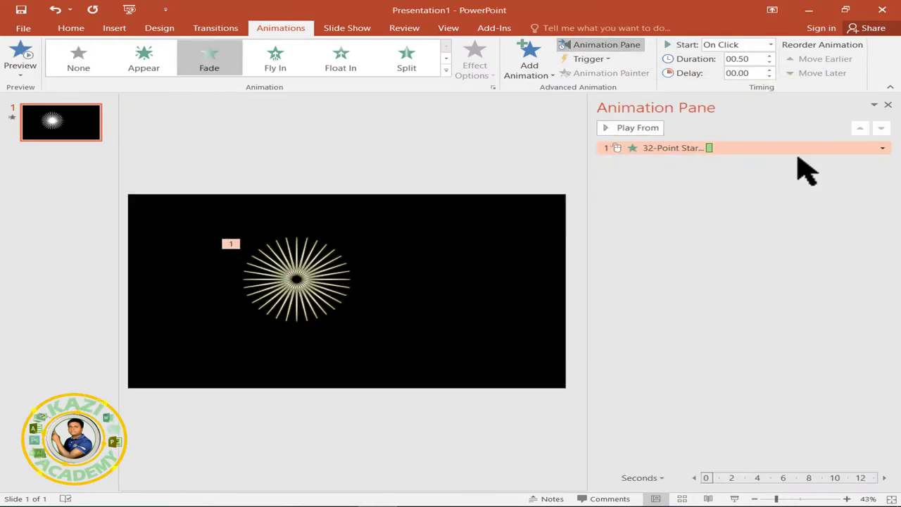
{"action": "left_click", "coordinate": [883, 149]}
{"action": "left_click", "coordinate": [831, 176]}
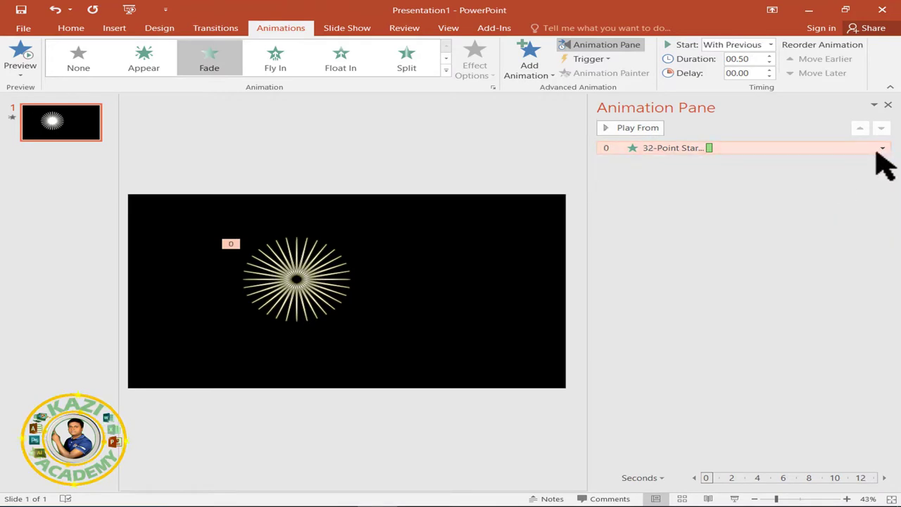
{"action": "left_click", "coordinate": [883, 148]}
{"action": "left_click", "coordinate": [801, 204]}
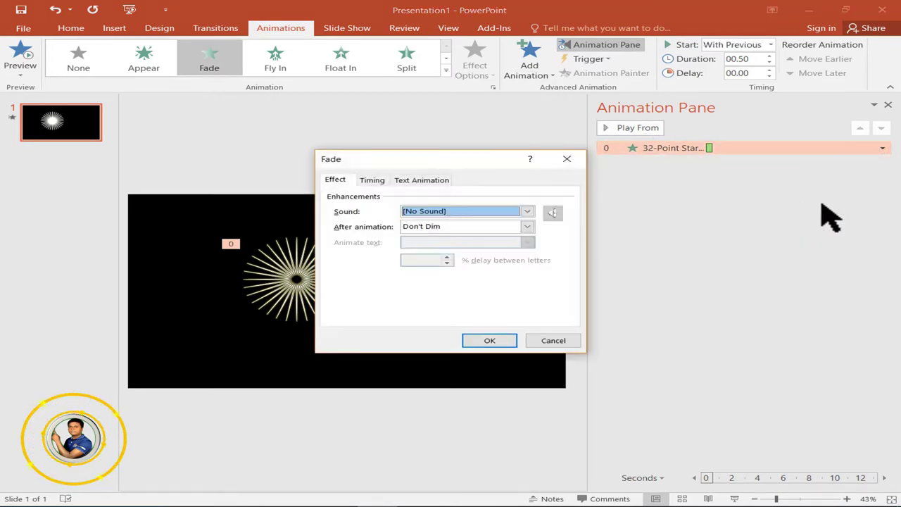
{"action": "left_click_drag", "start_coordinate": [407, 160], "coordinate": [654, 127]}
{"action": "left_click", "coordinate": [618, 147]}
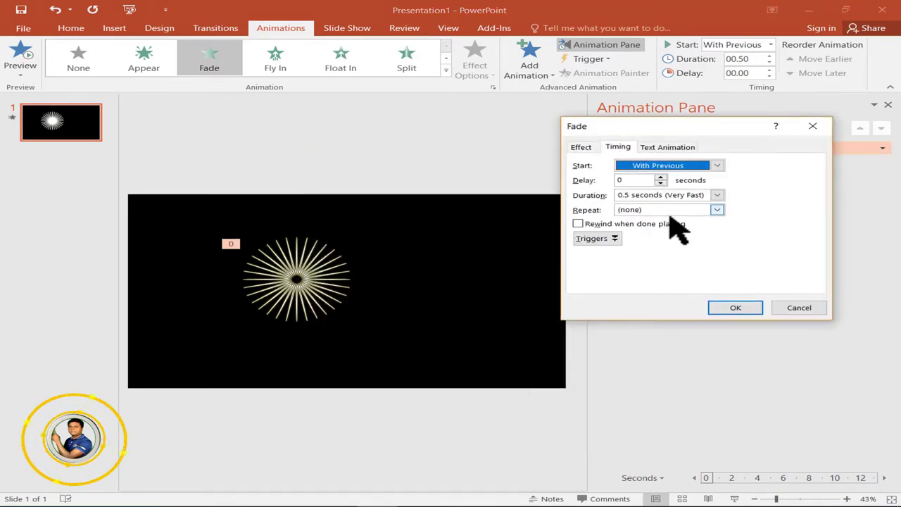
{"action": "left_click", "coordinate": [717, 195]}
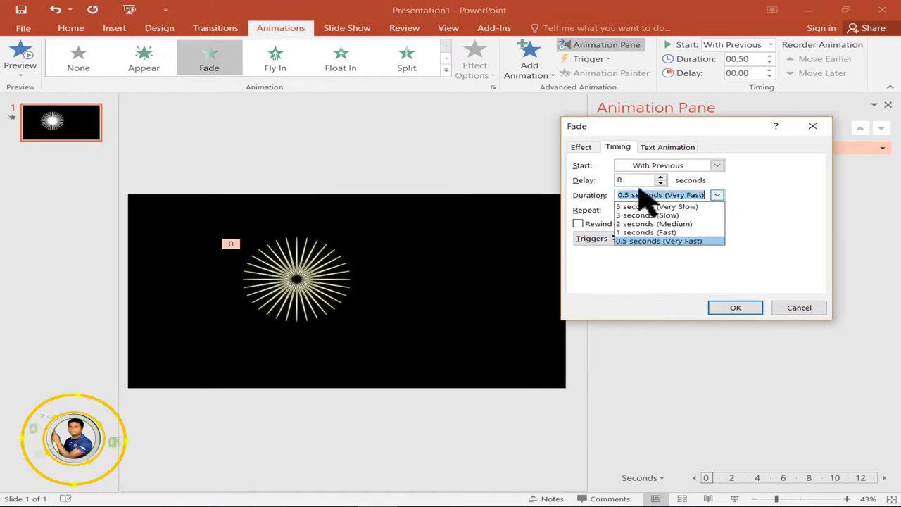
{"action": "left_click", "coordinate": [665, 233]}
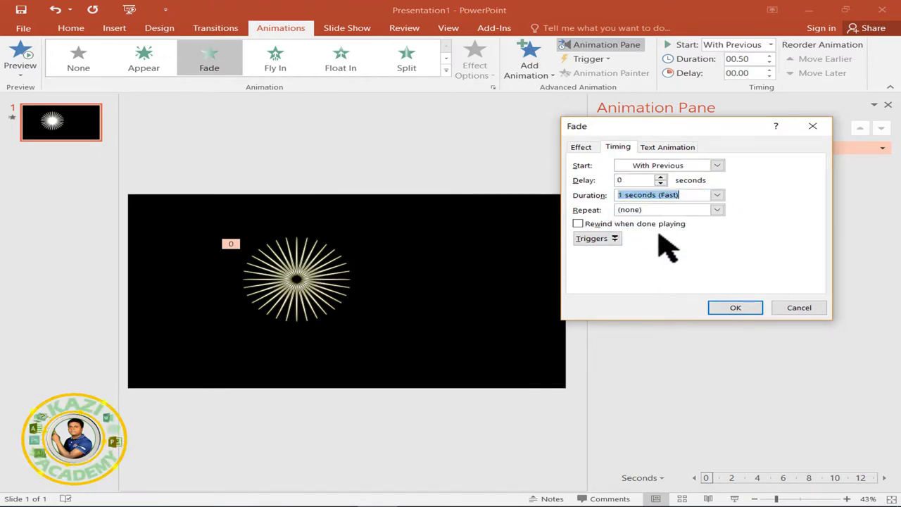
{"action": "left_click", "coordinate": [734, 310]}
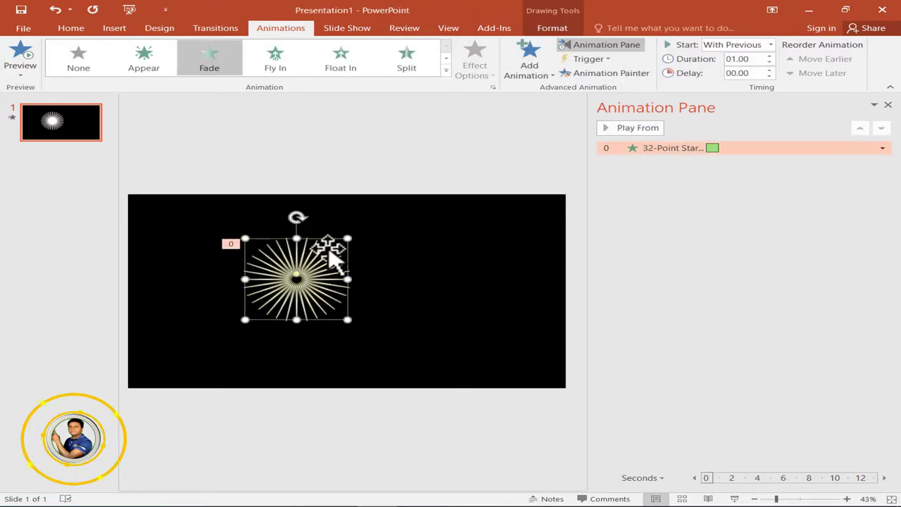
Add a Grow/Shrink emphasis to the starburst, starting With Previous
{"action": "left_click", "coordinate": [525, 63]}
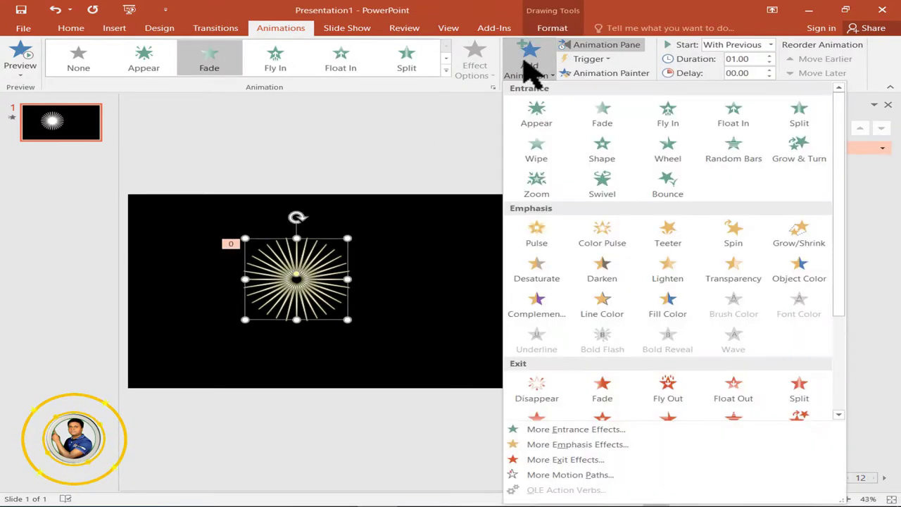
{"action": "left_click", "coordinate": [799, 235]}
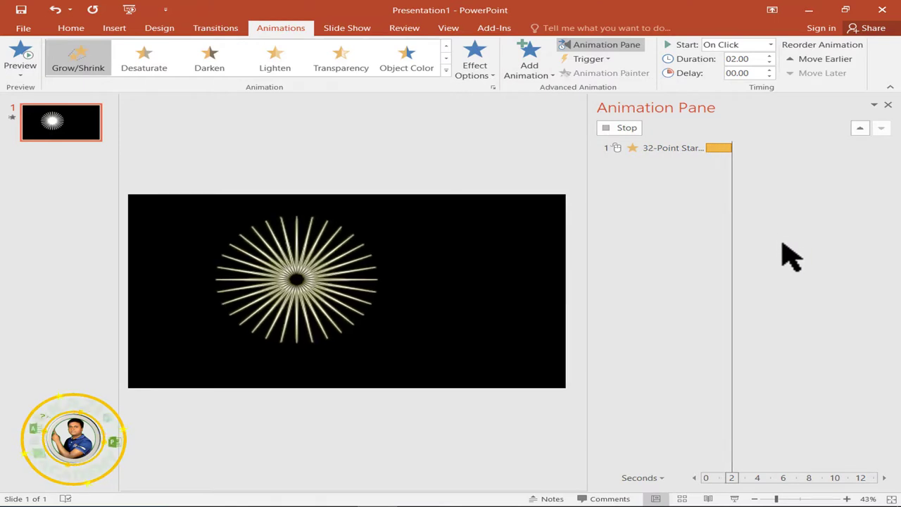
{"action": "left_click", "coordinate": [883, 162]}
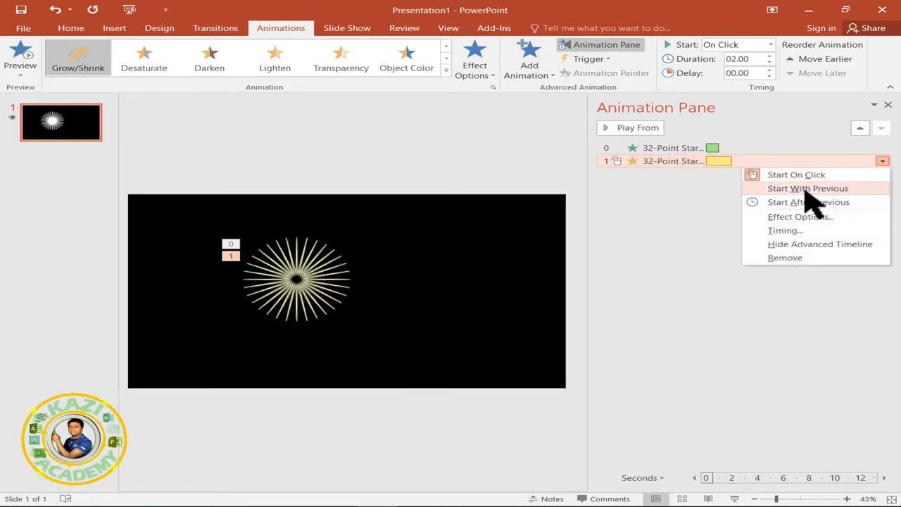
{"action": "left_click", "coordinate": [808, 188]}
Set Grow/Shrink to a custom 600% size with a 2-second duration
{"action": "left_click", "coordinate": [882, 161]}
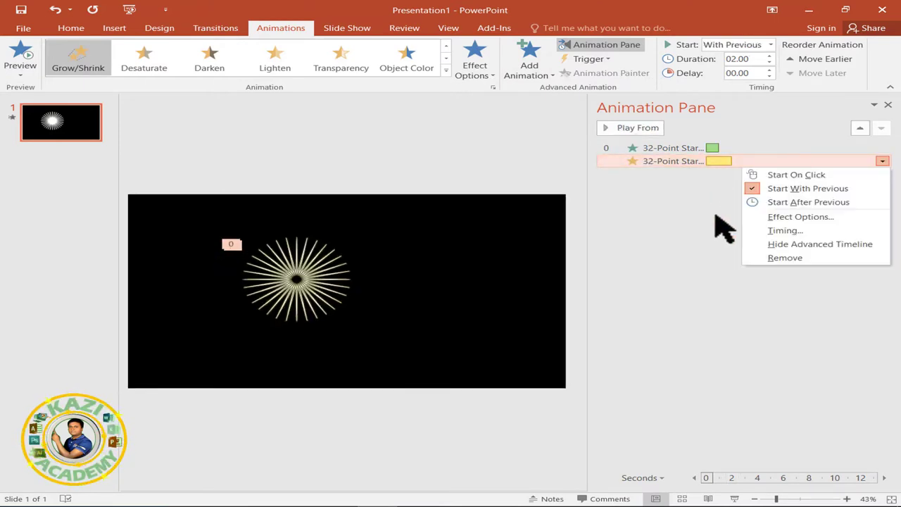
{"action": "left_click", "coordinate": [809, 217]}
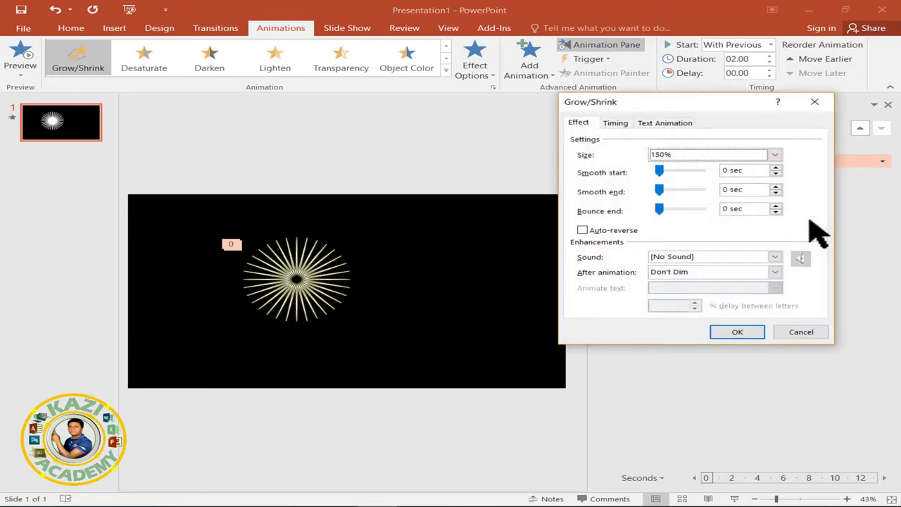
{"action": "left_click", "coordinate": [775, 155]}
{"action": "type", "text": "600"}
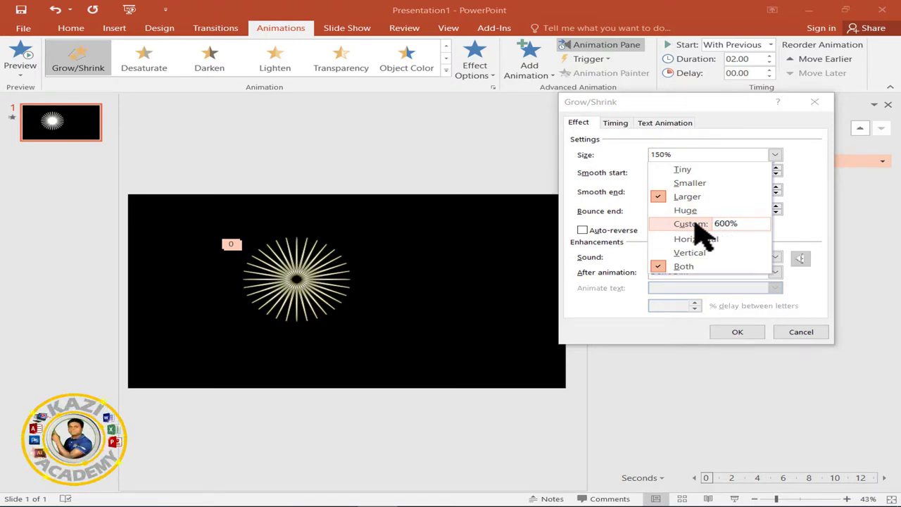
{"action": "key", "text": "Return"}
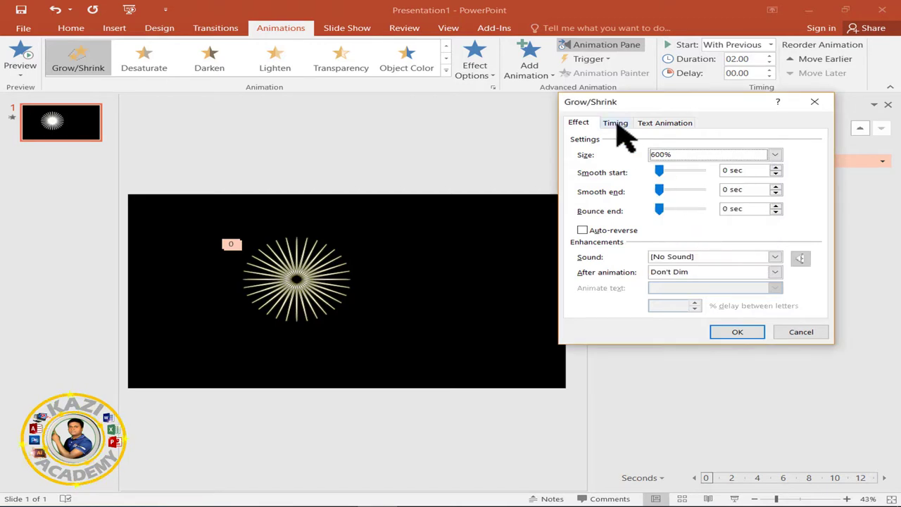
{"action": "left_click", "coordinate": [615, 123]}
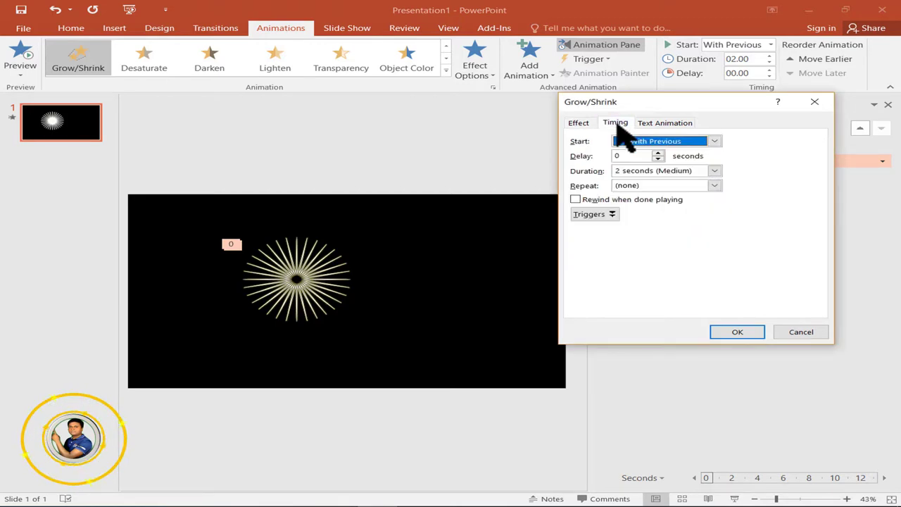
{"action": "left_click", "coordinate": [716, 171]}
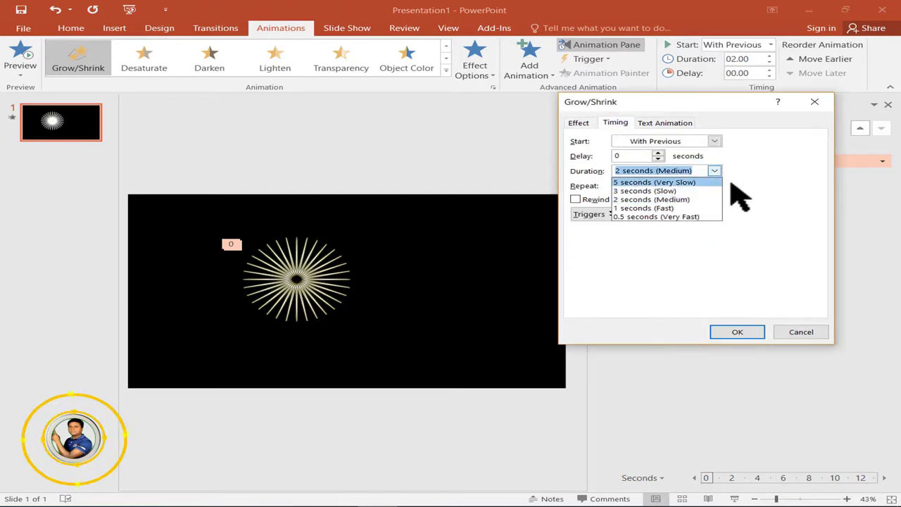
{"action": "left_click", "coordinate": [656, 199]}
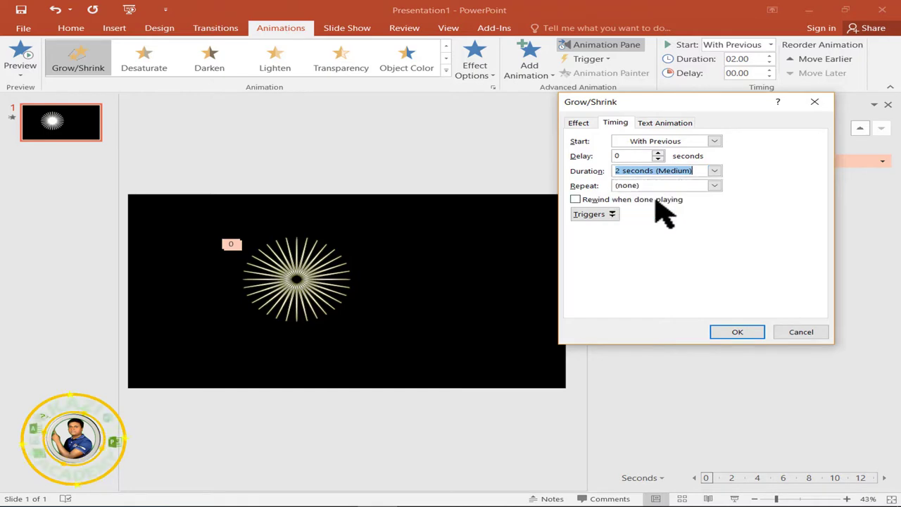
{"action": "left_click", "coordinate": [737, 332]}
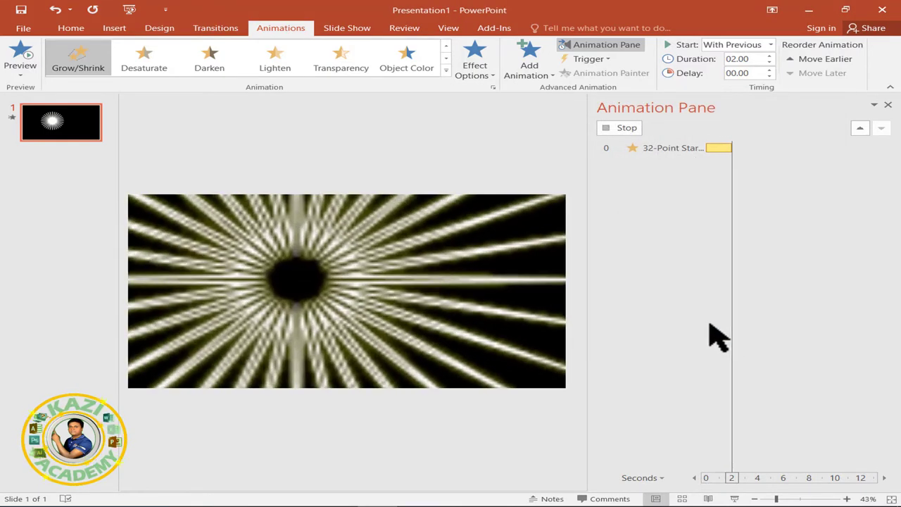
Change the Grow/Shrink size to Huge and preview it
{"action": "left_click", "coordinate": [882, 160]}
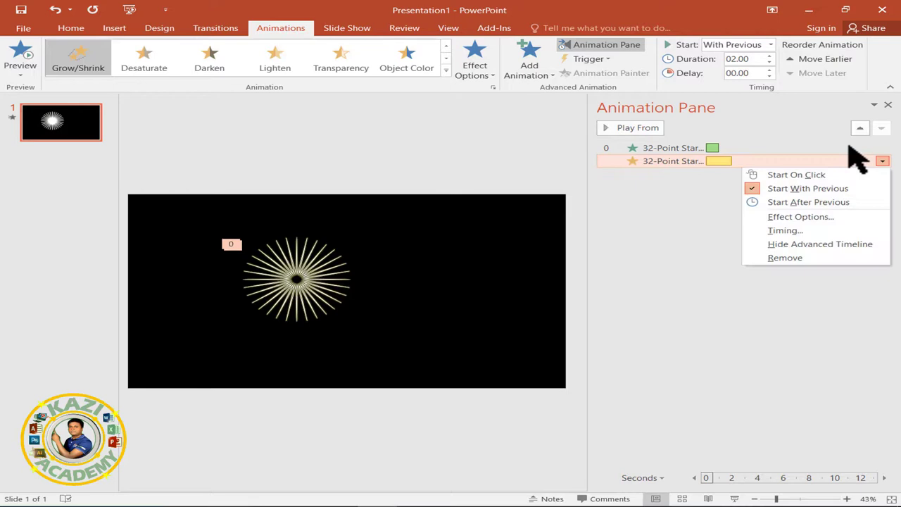
{"action": "left_click", "coordinate": [803, 216]}
{"action": "left_click", "coordinate": [688, 156]}
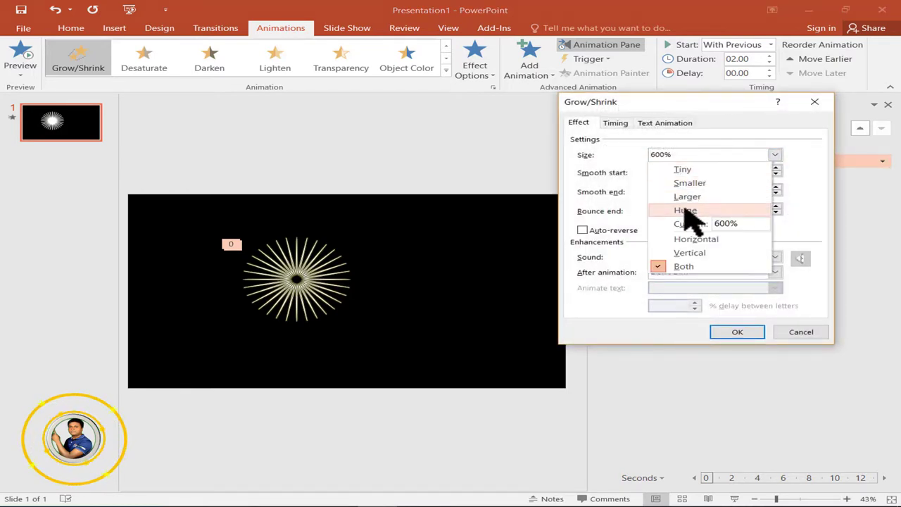
{"action": "left_click", "coordinate": [685, 212]}
{"action": "left_click", "coordinate": [738, 332]}
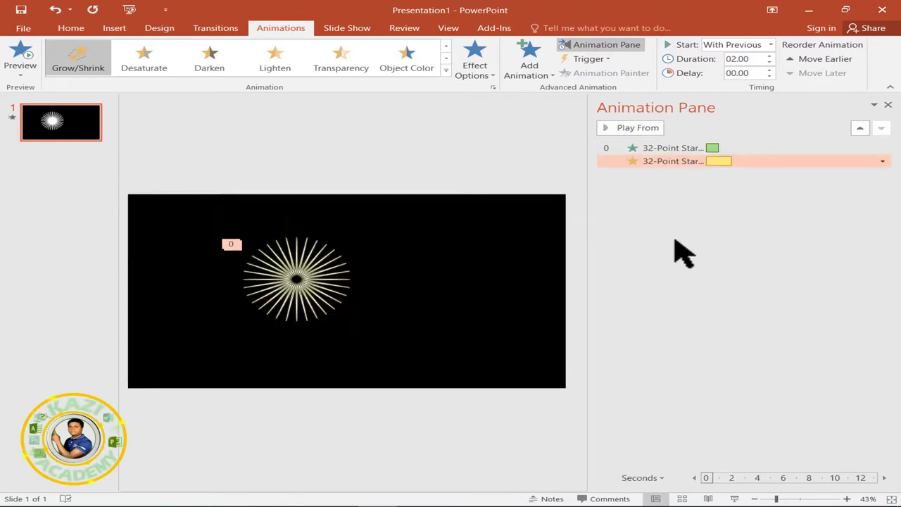
Add a Fade exit effect to the starburst from More Exit Effects
{"action": "left_click", "coordinate": [530, 57]}
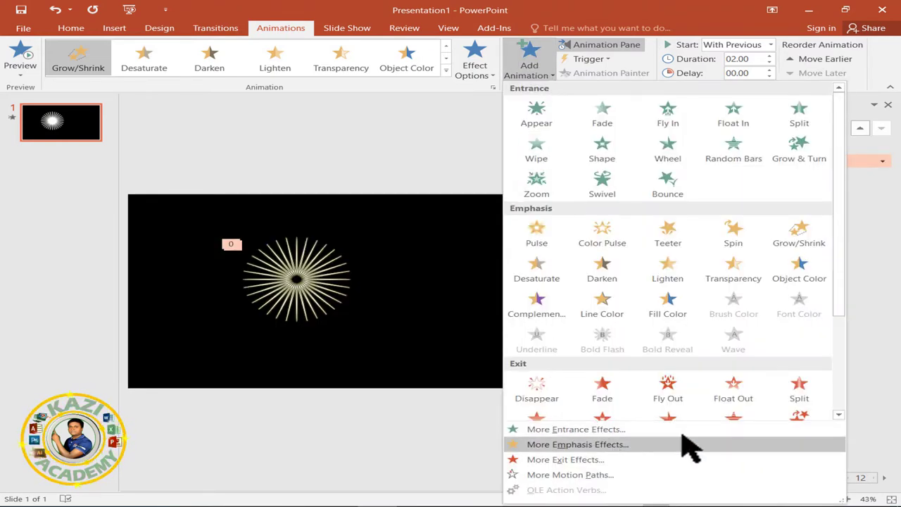
{"action": "left_click", "coordinate": [579, 462]}
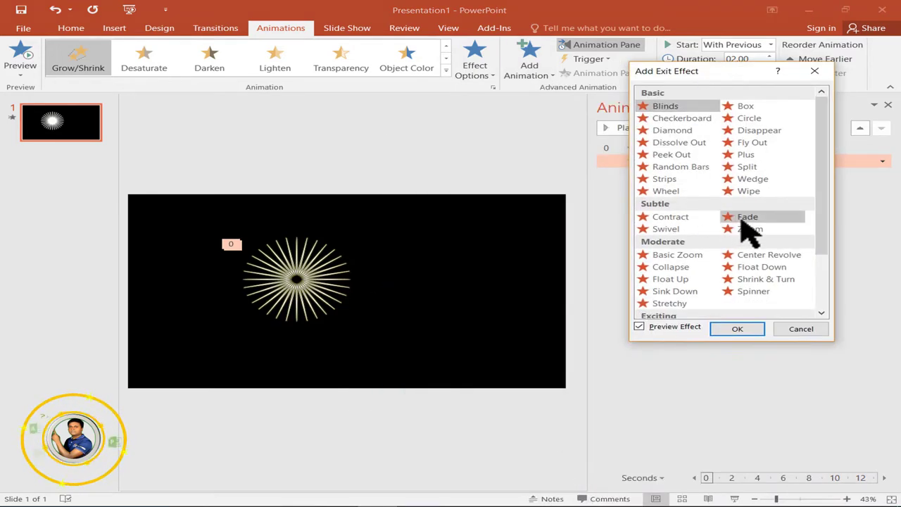
{"action": "left_click", "coordinate": [742, 218]}
{"action": "left_click", "coordinate": [738, 328]}
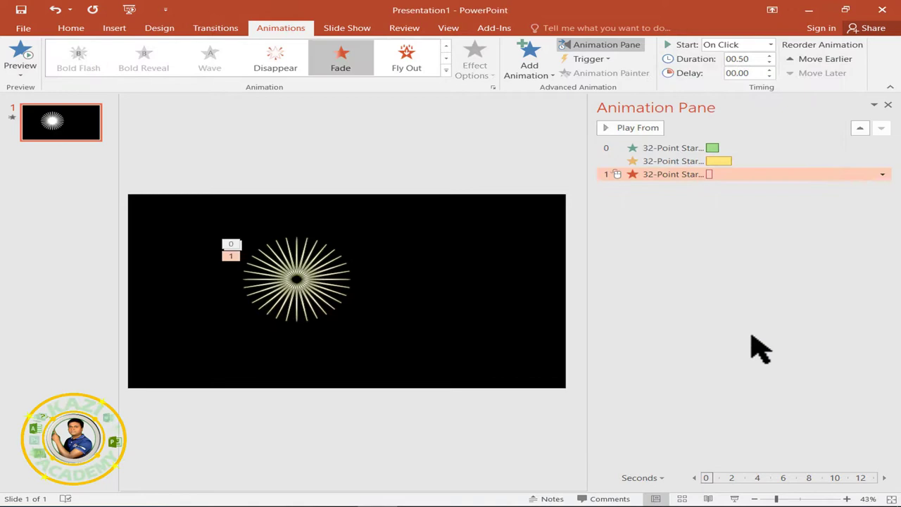
Set the Fade exit to start After Previous with a 1-second duration
{"action": "left_click", "coordinate": [882, 174]}
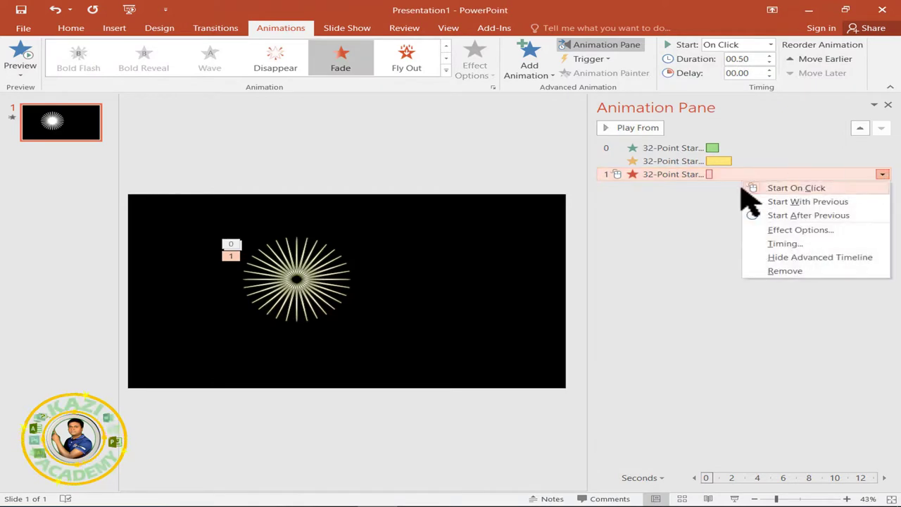
{"action": "left_click", "coordinate": [823, 216]}
{"action": "left_click", "coordinate": [882, 174]}
{"action": "left_click", "coordinate": [794, 230]}
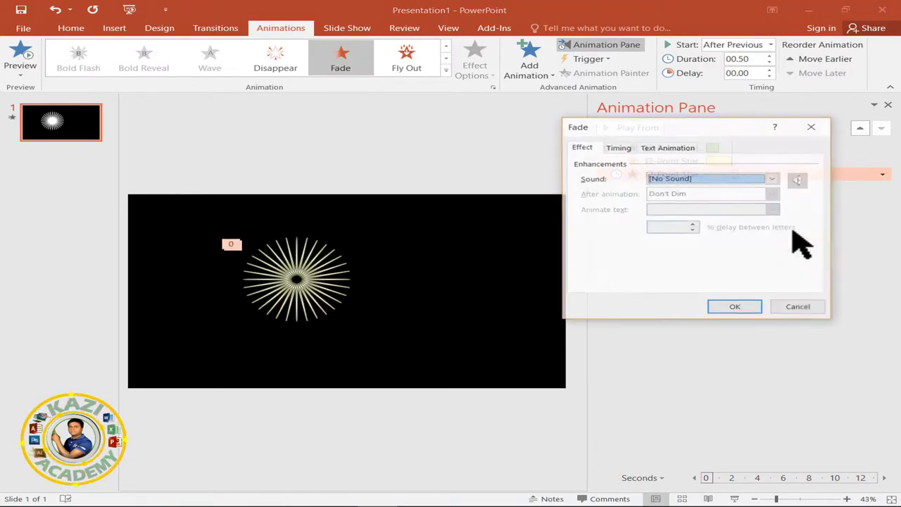
{"action": "left_click", "coordinate": [620, 148]}
{"action": "left_click", "coordinate": [717, 196]}
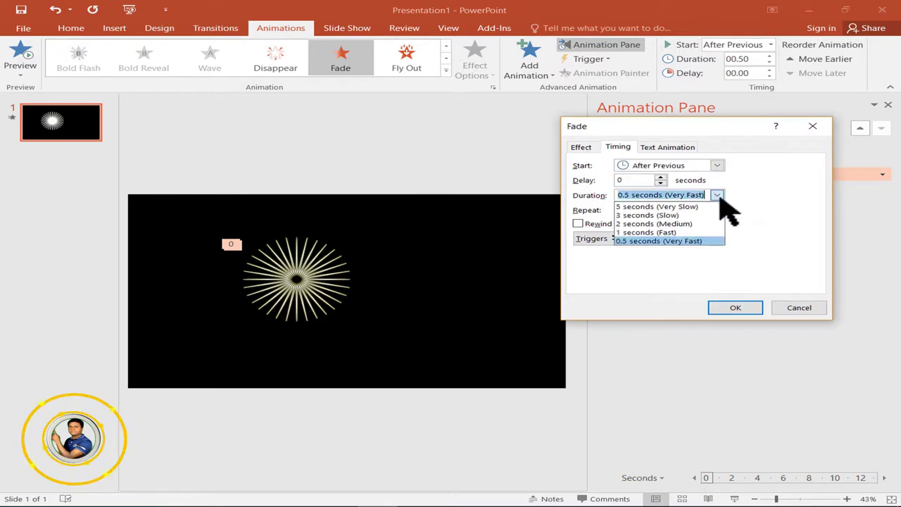
{"action": "left_click", "coordinate": [666, 234]}
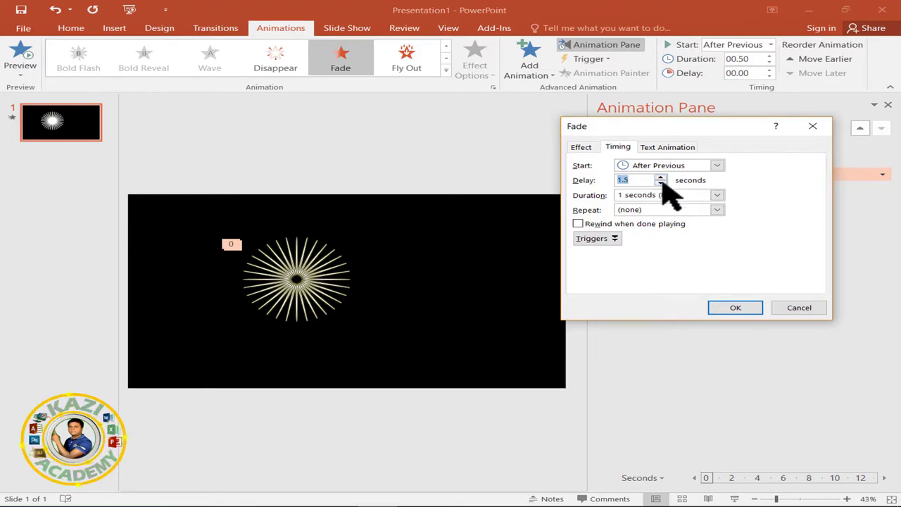
{"action": "left_click", "coordinate": [736, 308]}
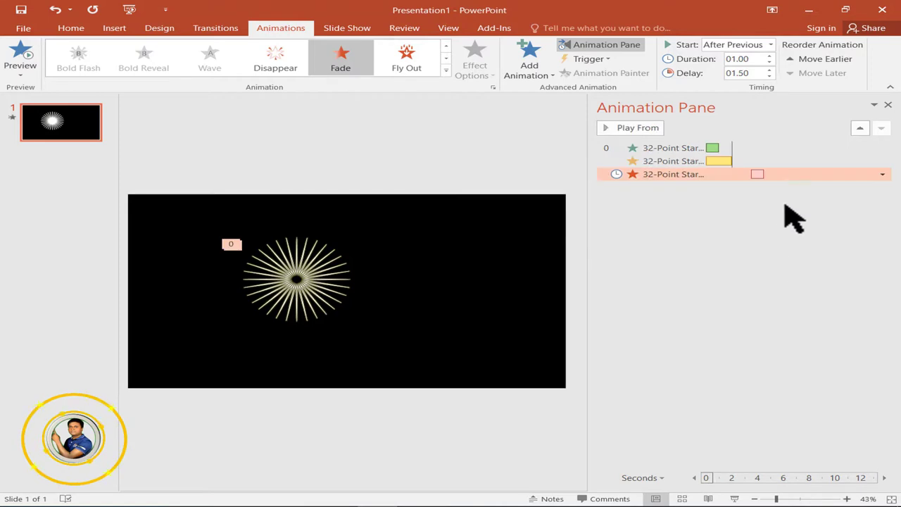
Preview all three starburst animations together, then stop the preview
{"action": "left_click", "coordinate": [882, 174]}
{"action": "left_click", "coordinate": [775, 203]}
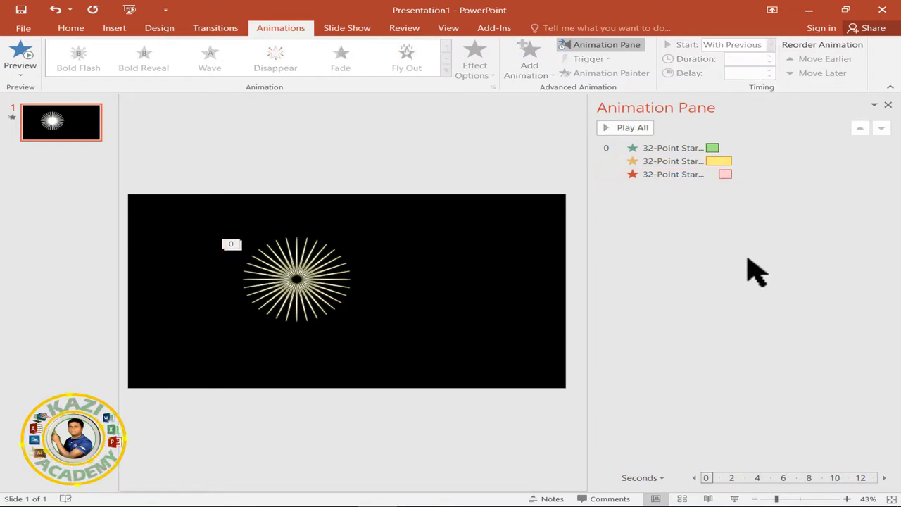
{"action": "left_click", "coordinate": [618, 131]}
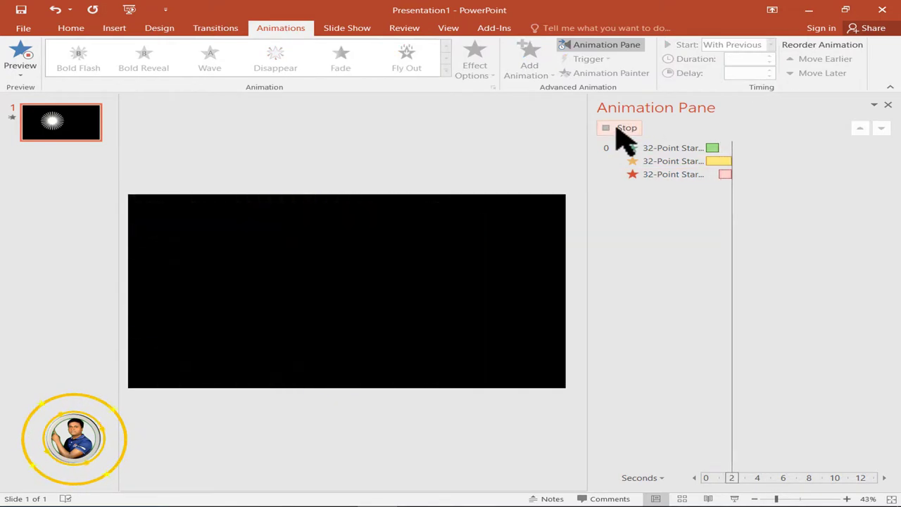
{"action": "left_click", "coordinate": [278, 286]}
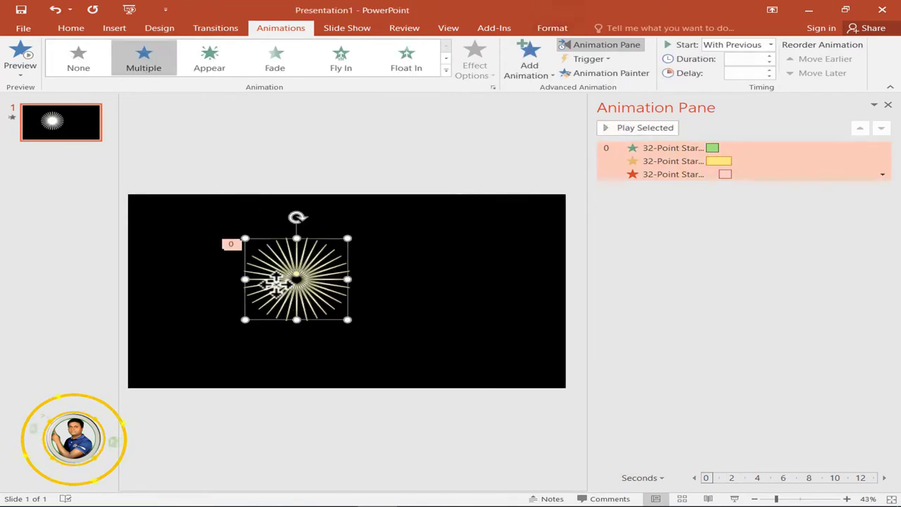
{"action": "left_click", "coordinate": [548, 67]}
{"action": "left_click", "coordinate": [552, 28]}
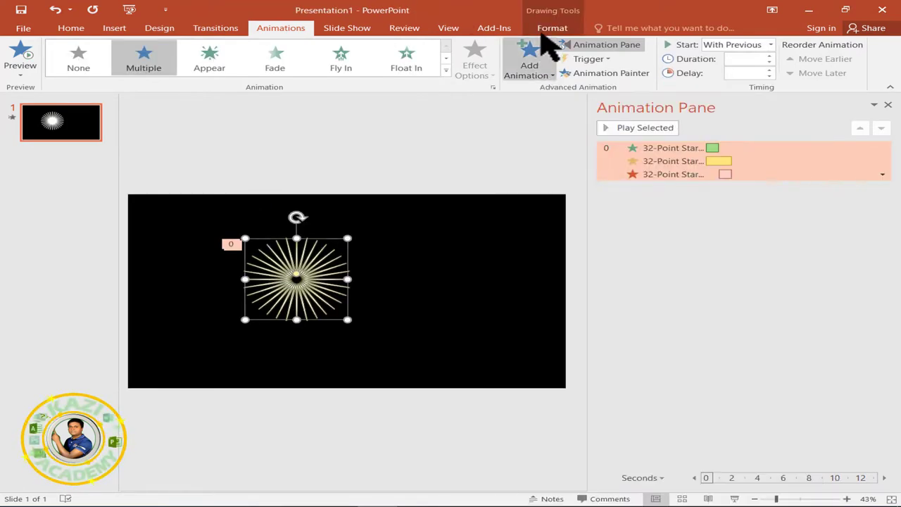
{"action": "left_click", "coordinate": [423, 57]}
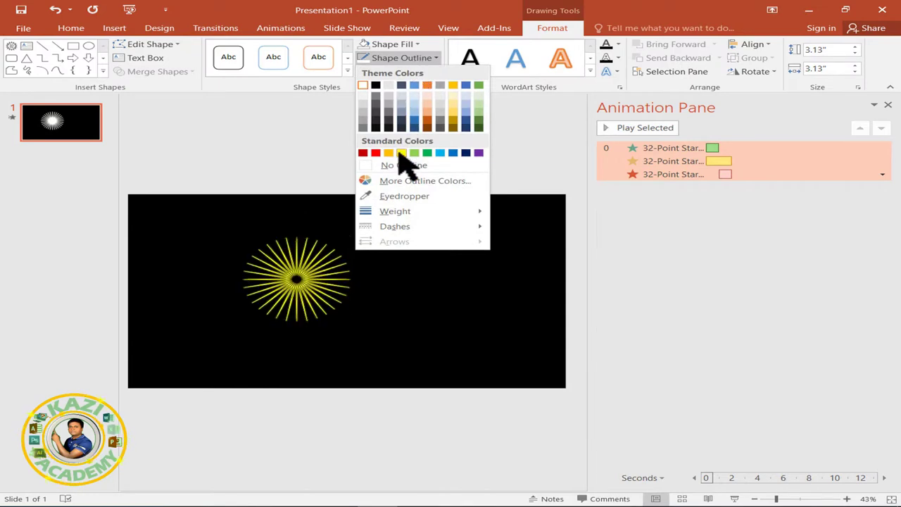
{"action": "left_click", "coordinate": [401, 153]}
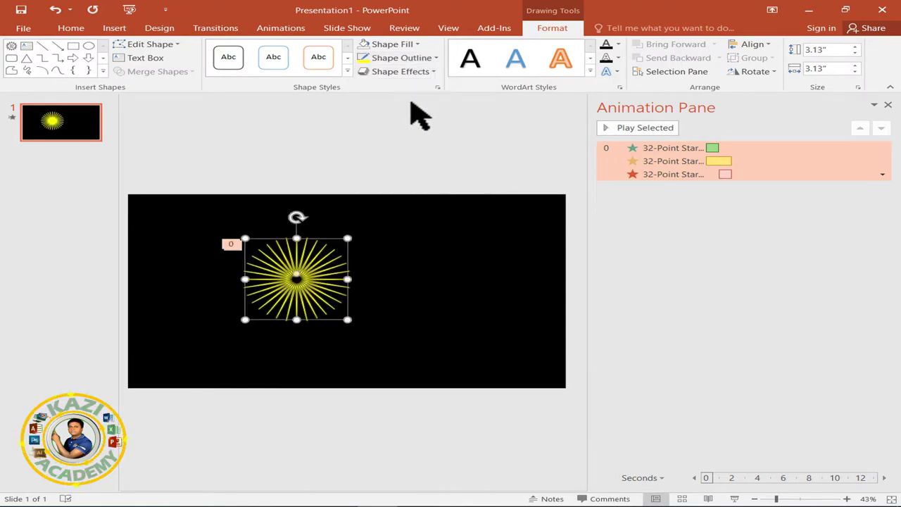
{"action": "left_click", "coordinate": [437, 58]}
{"action": "left_click", "coordinate": [554, 145]}
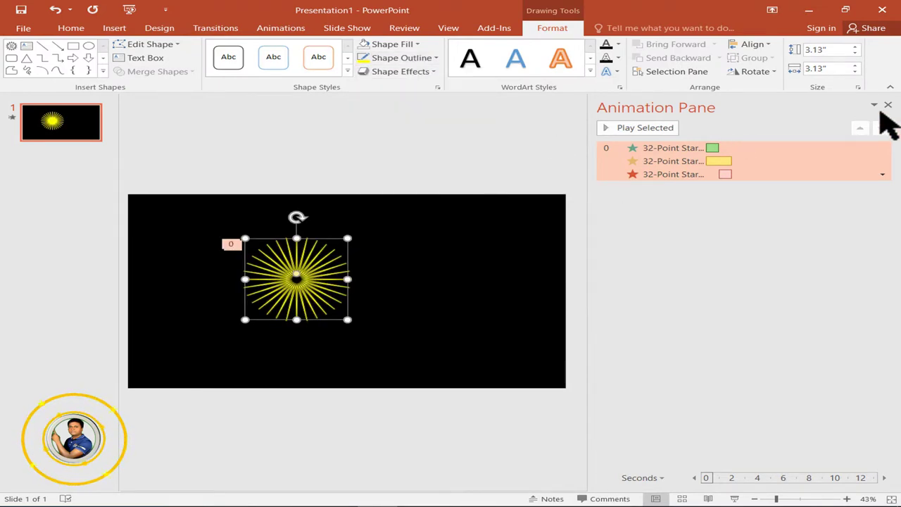
{"action": "left_click", "coordinate": [887, 105]}
{"action": "scroll", "coordinate": [509, 307], "scroll_direction": "up", "scroll_amount": 5}
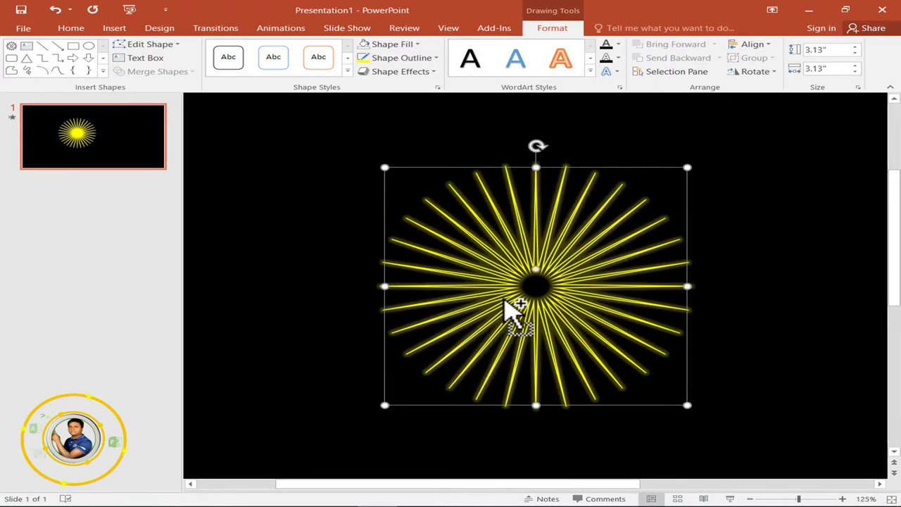
{"action": "left_click", "coordinate": [437, 58]}
{"action": "mouse_move", "coordinate": [405, 226]}
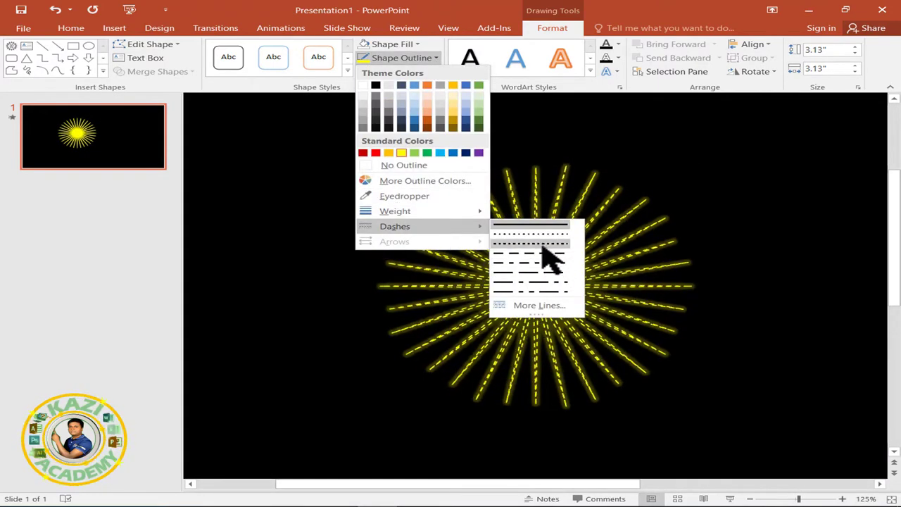
{"action": "left_click", "coordinate": [542, 243]}
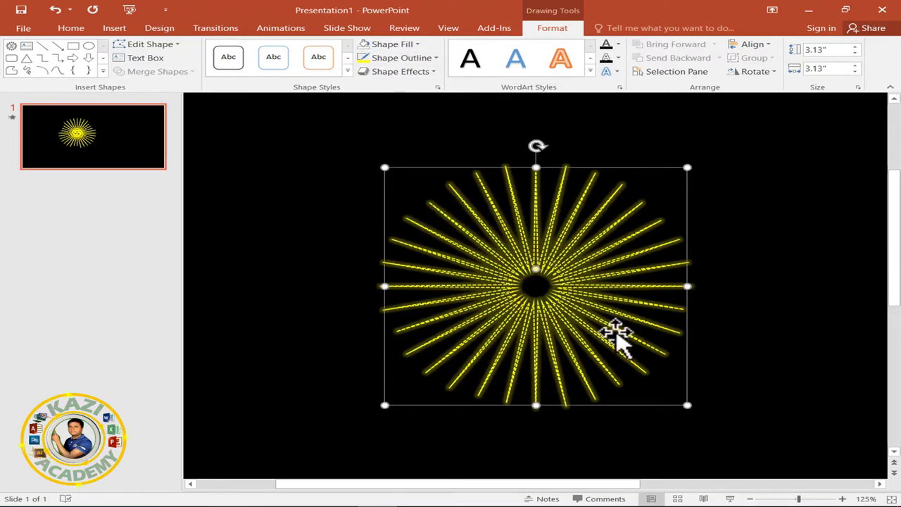
{"action": "left_click", "coordinate": [729, 499]}
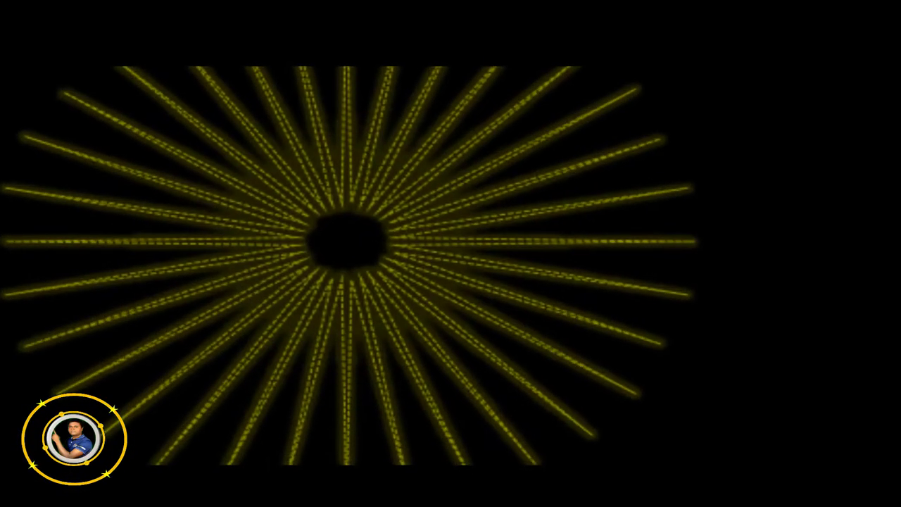
{"action": "key", "text": "Escape"}
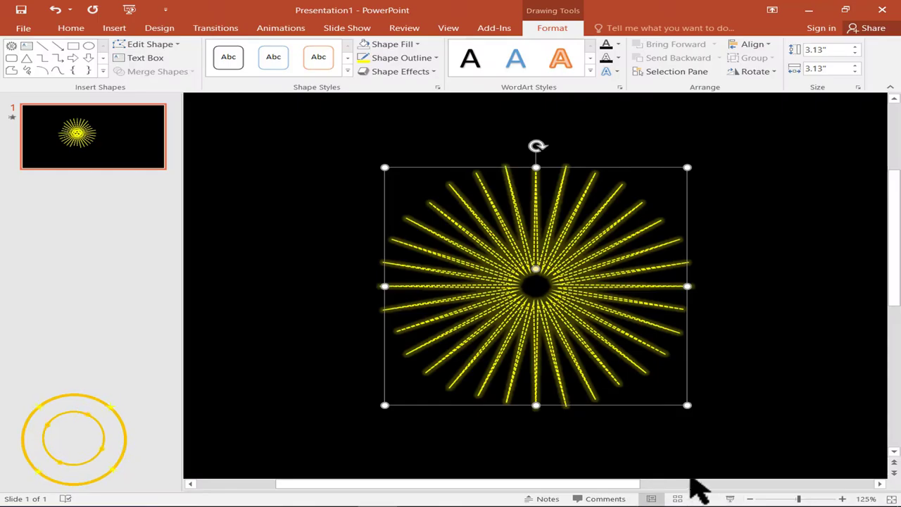
{"action": "left_click", "coordinate": [730, 499]}
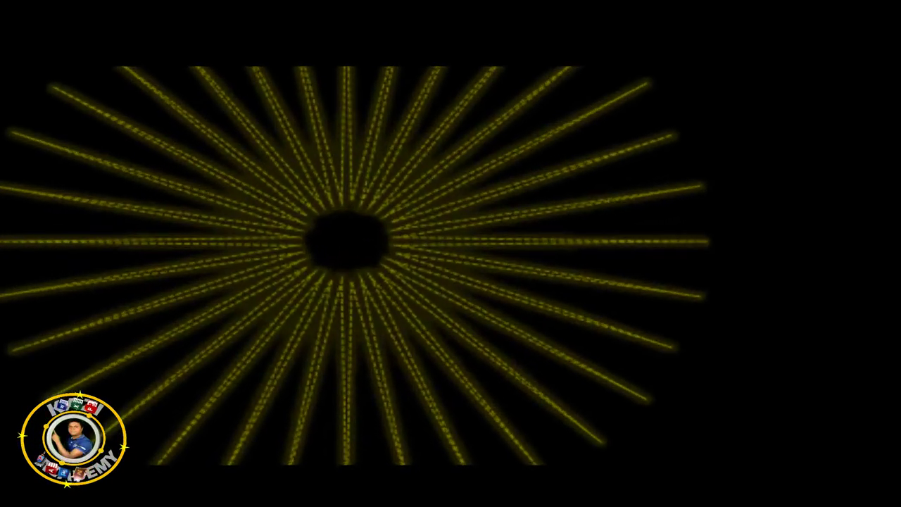
{"action": "key", "text": "Escape"}
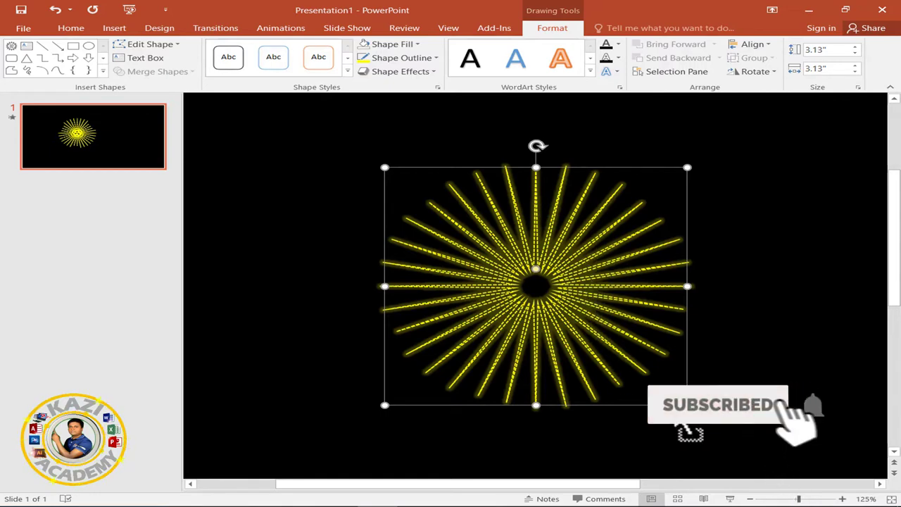
Shrink the starburst to 2.21 inches and paste a copy of it
{"action": "key", "text": "Escape"}
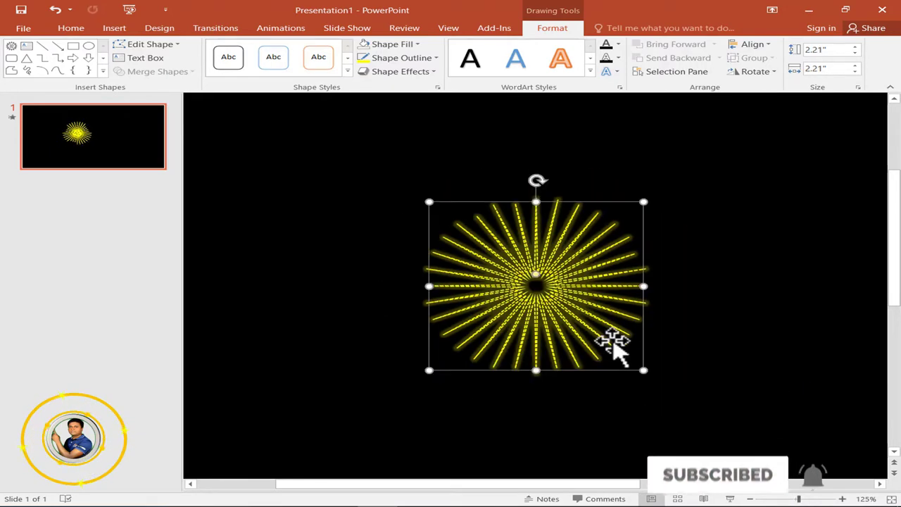
{"action": "mouse_move", "coordinate": [643, 371]}
{"action": "left_mouse_down"}
{"action": "mouse_move", "coordinate": [579, 303]}
{"action": "mouse_move", "coordinate": [574, 272]}
{"action": "mouse_move", "coordinate": [611, 297]}
{"action": "left_mouse_up"}
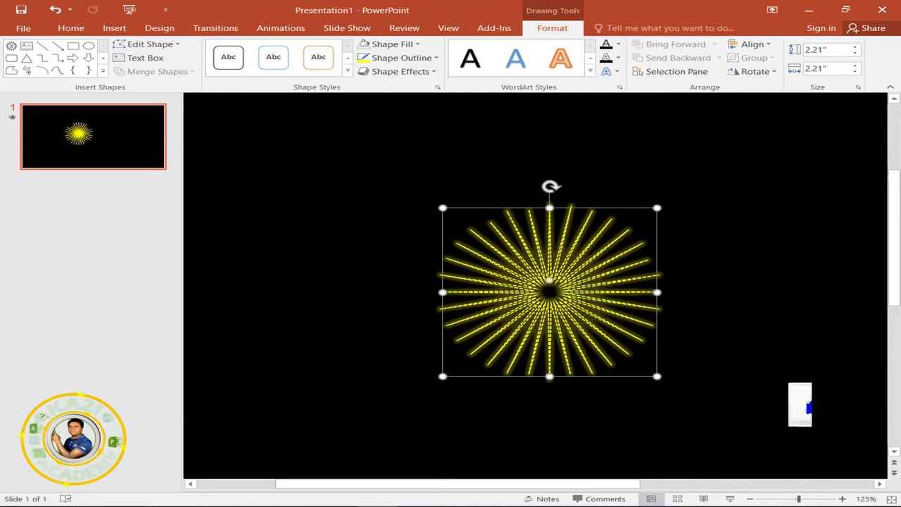
{"action": "left_click", "coordinate": [73, 32]}
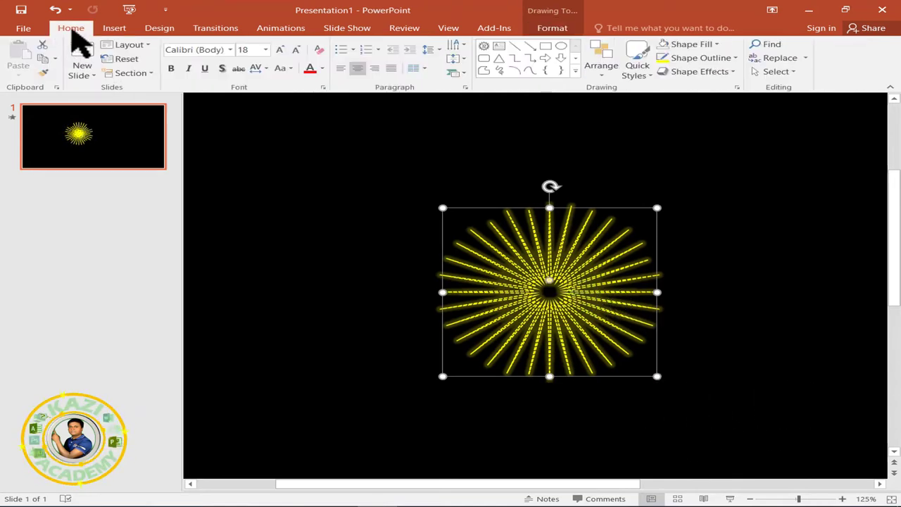
{"action": "left_click", "coordinate": [43, 58]}
{"action": "left_click", "coordinate": [18, 55]}
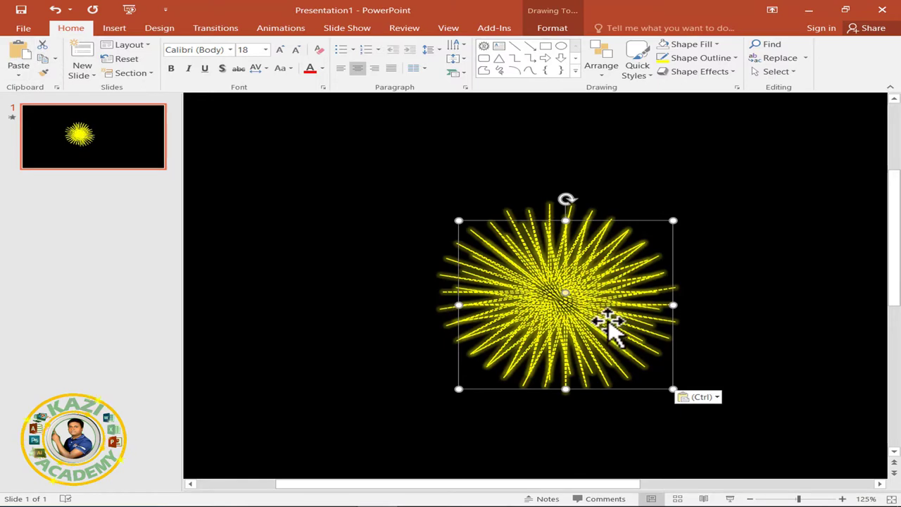
Align the two starbursts by Center and Top so they overlap exactly
{"action": "left_click", "coordinate": [569, 310], "text": "shift"}
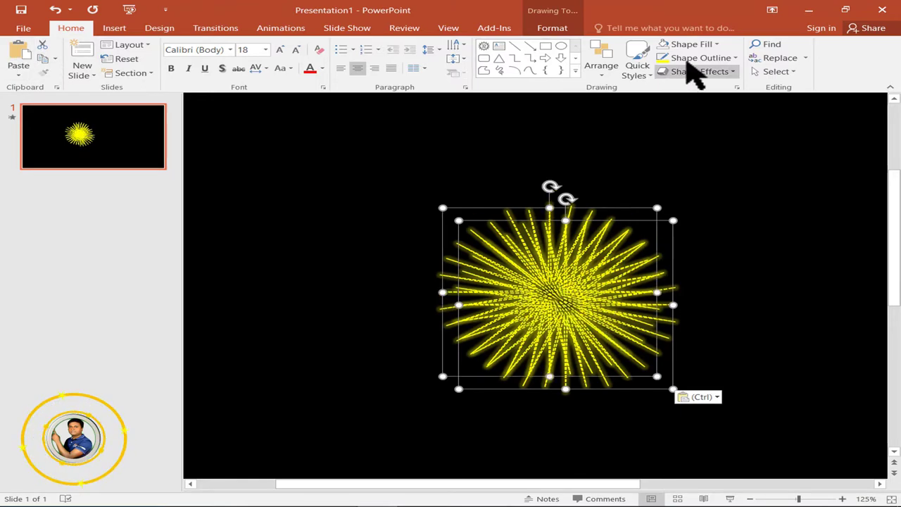
{"action": "left_click", "coordinate": [555, 29]}
{"action": "left_click", "coordinate": [751, 45]}
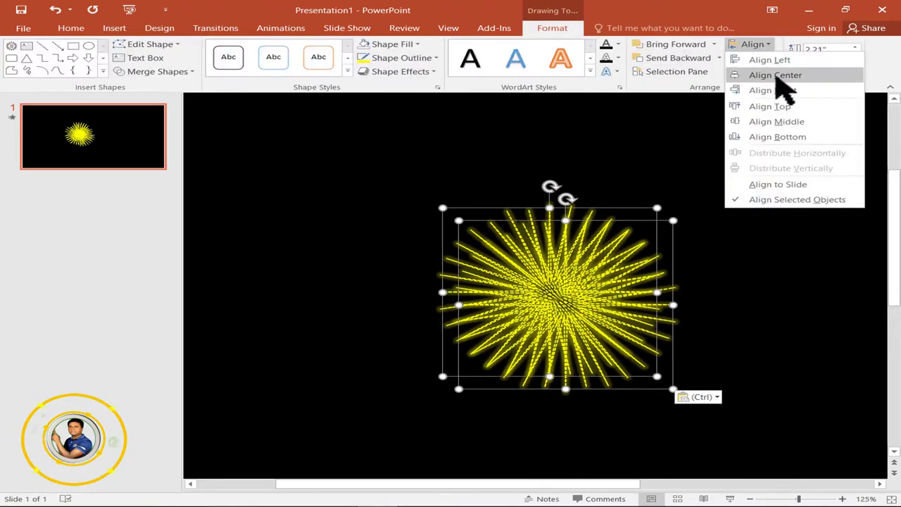
{"action": "left_click", "coordinate": [775, 74]}
{"action": "left_click", "coordinate": [753, 45]}
{"action": "left_click", "coordinate": [770, 107]}
{"action": "key", "text": "Escape"}
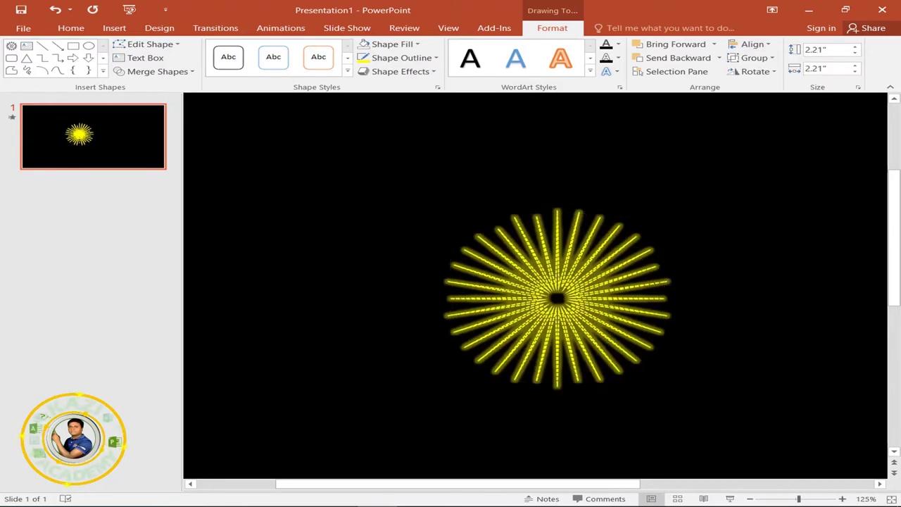
{"action": "left_click", "coordinate": [582, 292]}
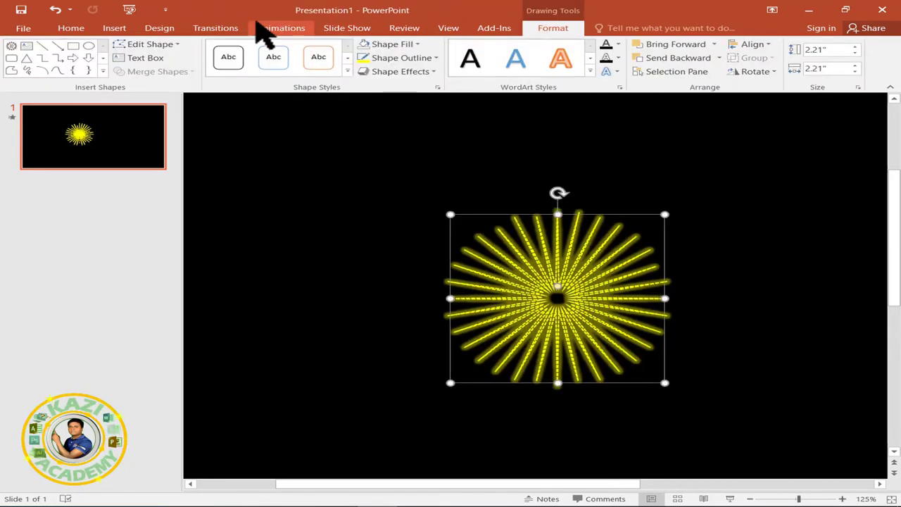
In the Animation Pane, raise the delay of the copy's fade-in animation
{"action": "left_click", "coordinate": [280, 28]}
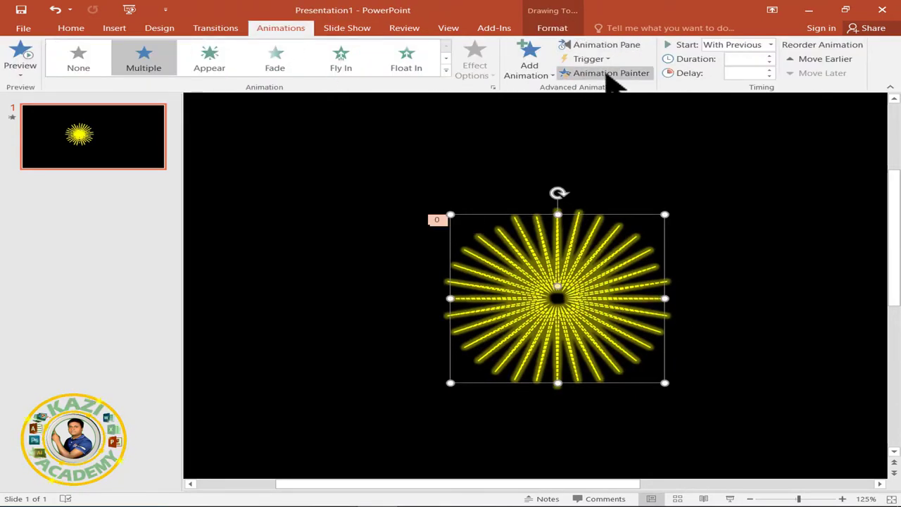
{"action": "left_click", "coordinate": [604, 45]}
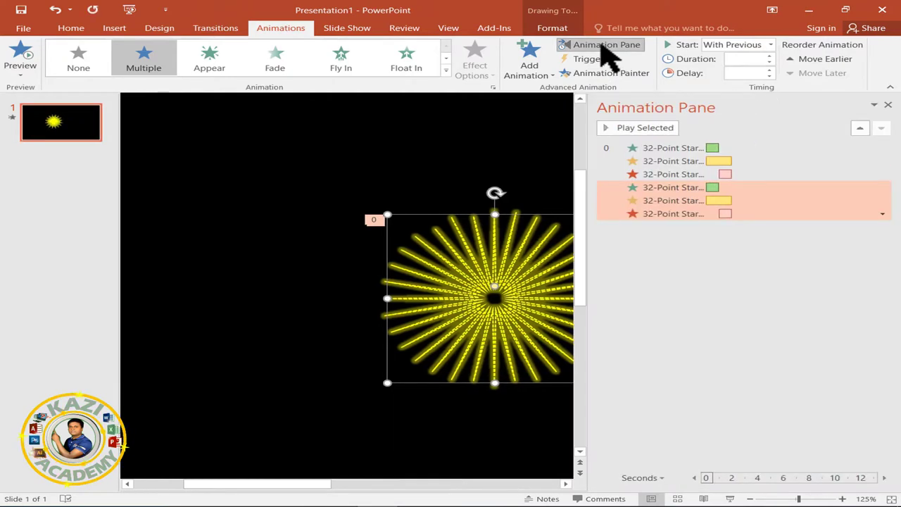
{"action": "left_click", "coordinate": [781, 188]}
{"action": "left_click", "coordinate": [770, 70]}
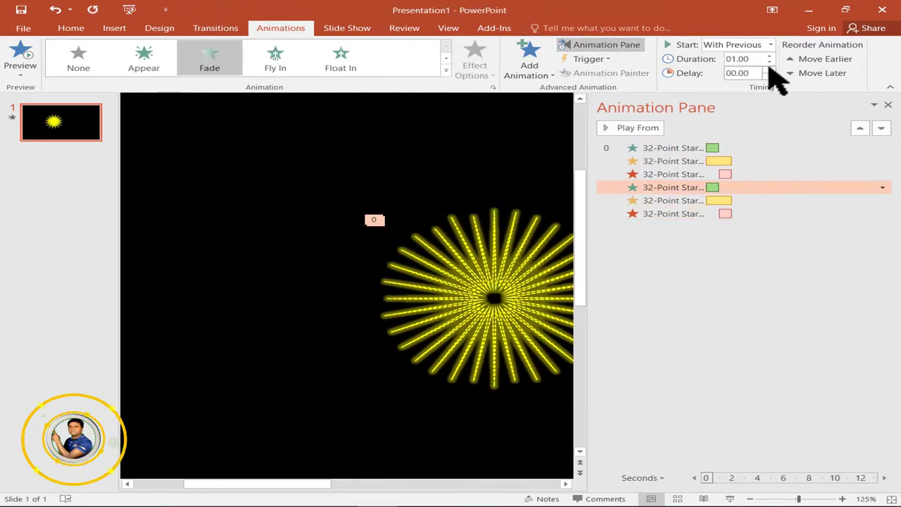
{"action": "left_click", "coordinate": [770, 70]}
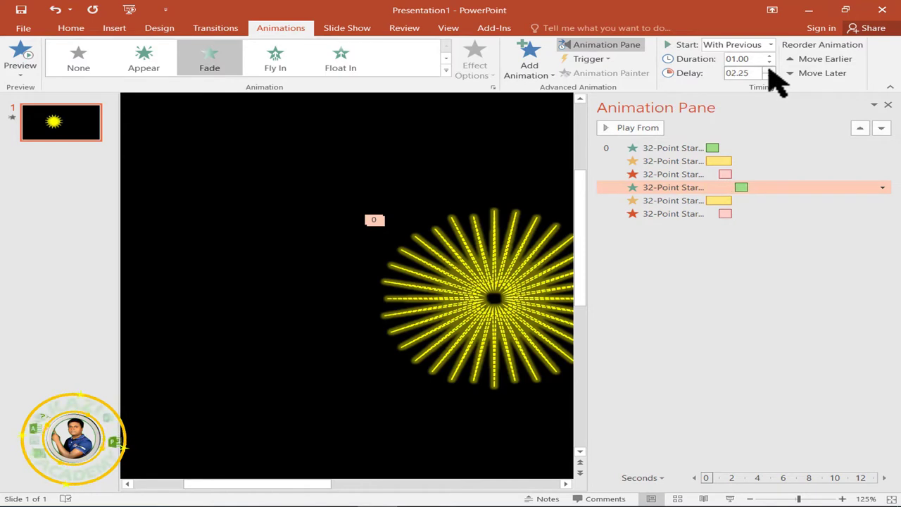
Keep the copy's Grow/Shrink and fade-out With Previous, delaying the fade-out to 4.25 seconds
{"action": "left_click", "coordinate": [797, 203]}
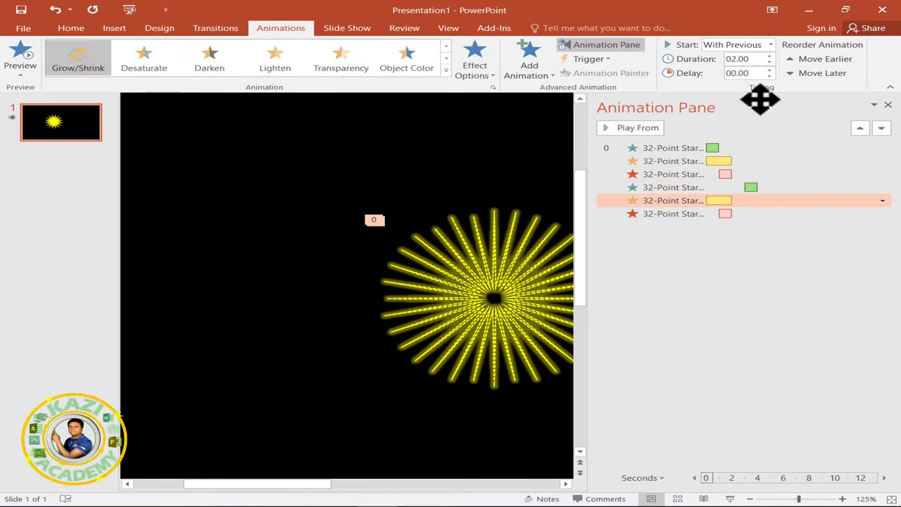
{"action": "left_click", "coordinate": [771, 44]}
{"action": "left_click", "coordinate": [760, 71]}
{"action": "left_click", "coordinate": [798, 214]}
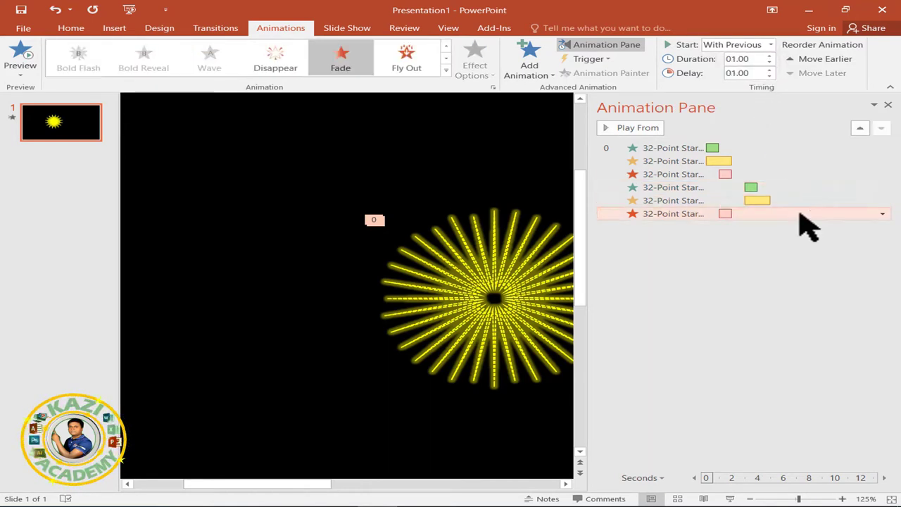
{"action": "left_click", "coordinate": [772, 45]}
{"action": "left_click", "coordinate": [761, 70]}
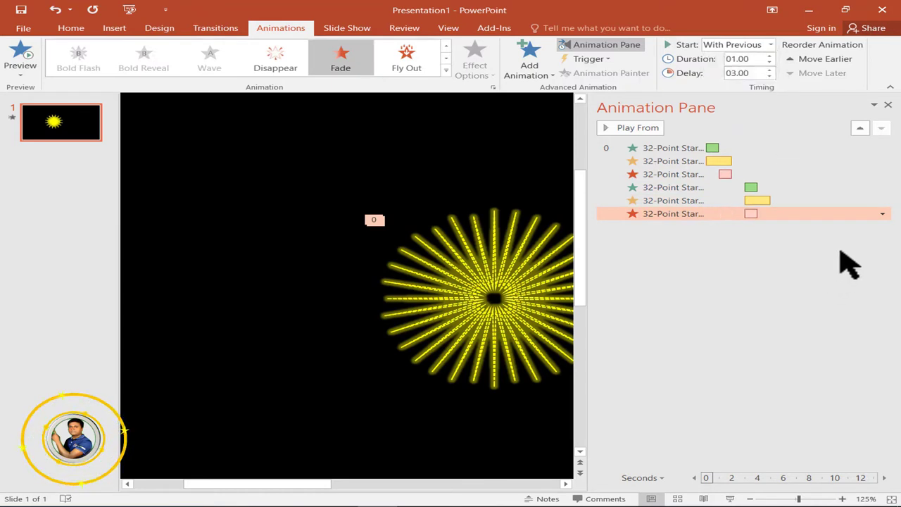
{"action": "left_click", "coordinate": [769, 69]}
{"action": "left_click", "coordinate": [769, 70]}
{"action": "left_click", "coordinate": [769, 70]}
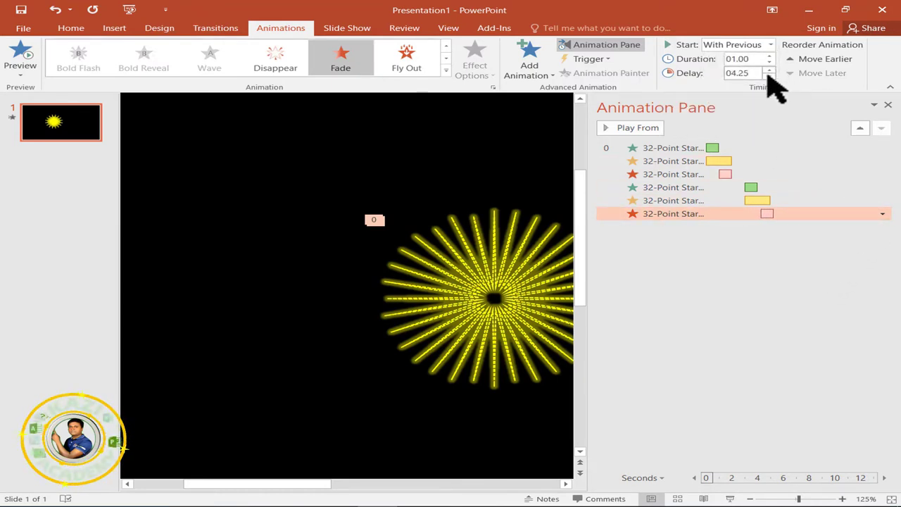
{"action": "left_click", "coordinate": [788, 295]}
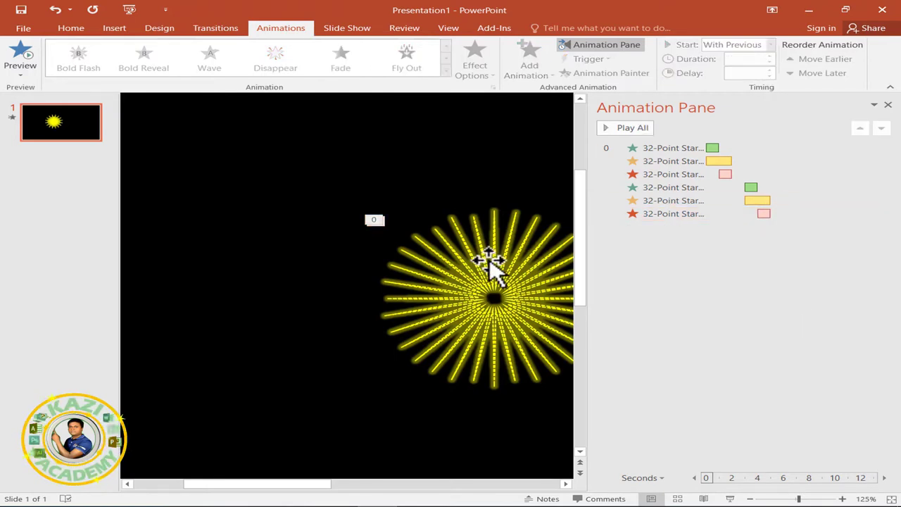
{"action": "left_click", "coordinate": [494, 290]}
Duplicate the starburst and shift the third star's animations later on the timeline
{"action": "key", "text": "ctrl+d"}
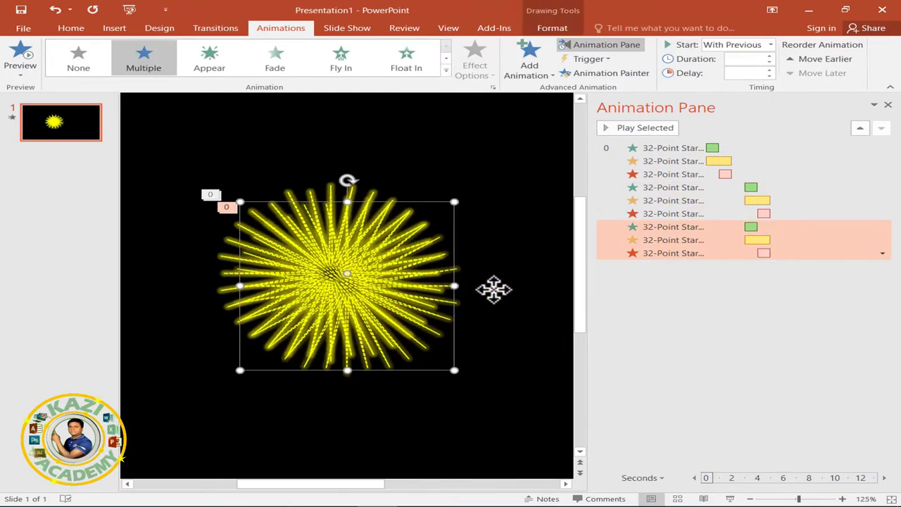
{"action": "left_click", "coordinate": [815, 228]}
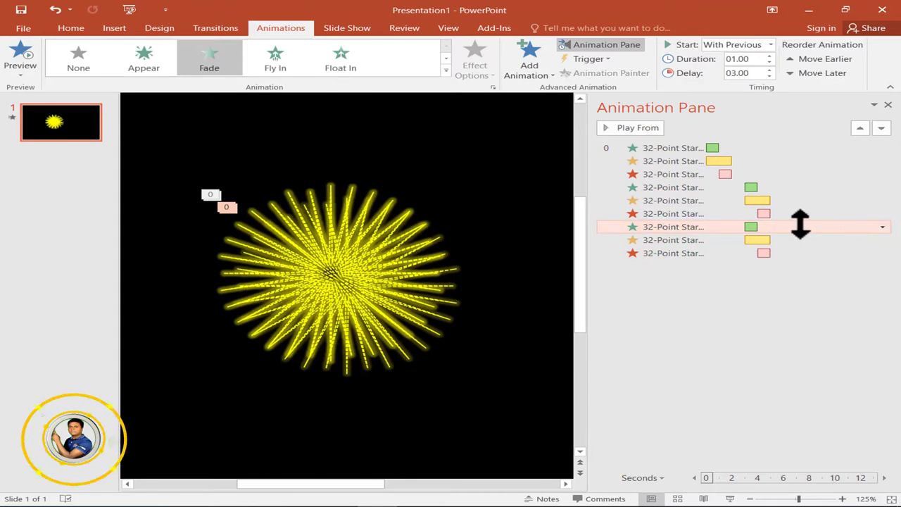
{"action": "mouse_move", "coordinate": [754, 227]}
{"action": "left_mouse_down"}
{"action": "mouse_move", "coordinate": [798, 241]}
{"action": "mouse_move", "coordinate": [786, 255]}
{"action": "left_mouse_up"}
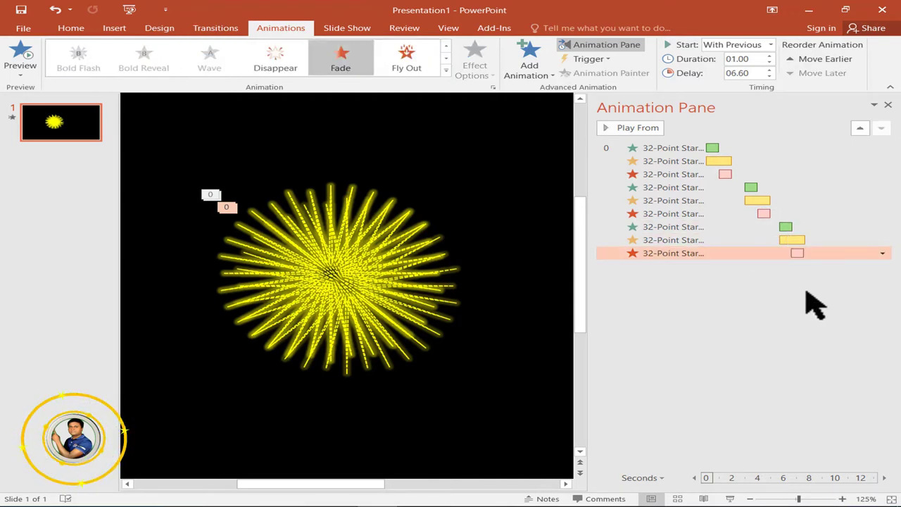
Duplicate again and shift the fourth star's animations even later
{"action": "left_click", "coordinate": [352, 288]}
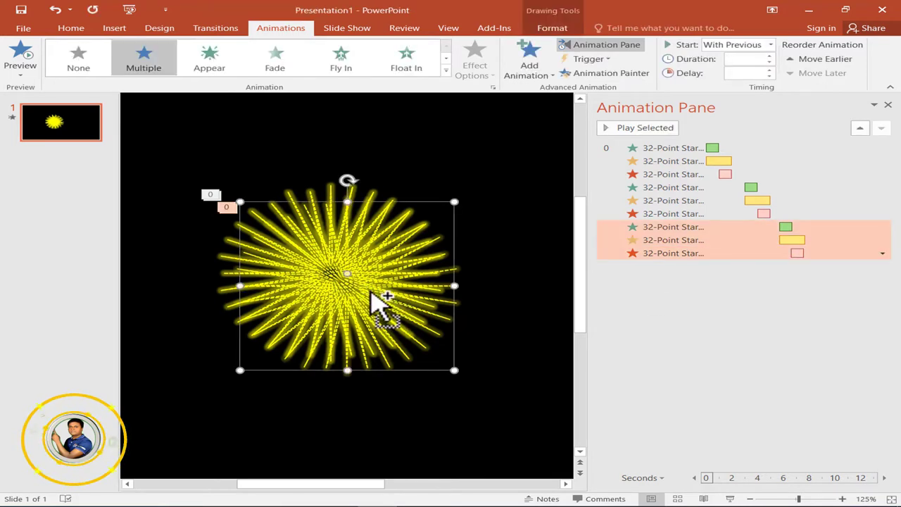
{"action": "key", "text": "ctrl+d"}
{"action": "mouse_move", "coordinate": [788, 268]}
{"action": "left_mouse_down"}
{"action": "mouse_move", "coordinate": [824, 268]}
{"action": "mouse_move", "coordinate": [834, 296]}
{"action": "left_mouse_up"}
{"action": "left_click", "coordinate": [832, 329]}
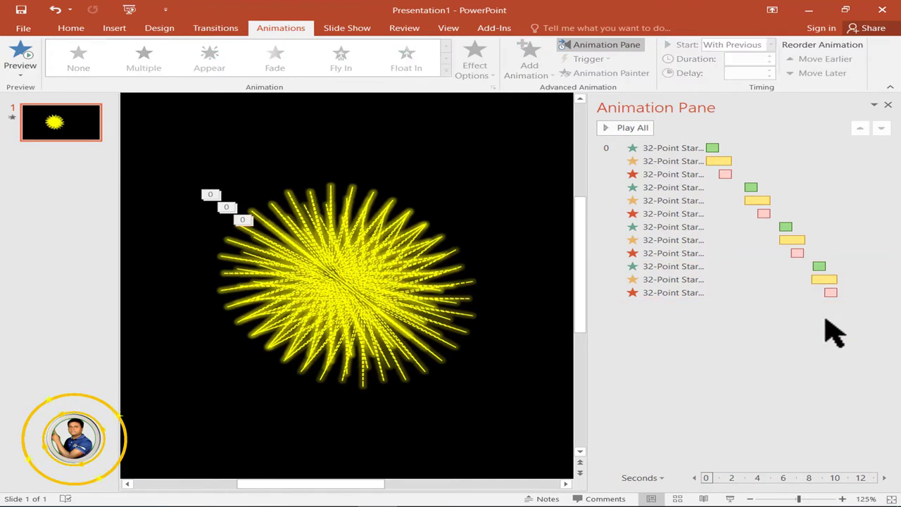
Select all starbursts, Align Center and Align Middle them, then preview the Slide Show
{"action": "left_click", "coordinate": [888, 105]}
{"action": "key", "text": "ctrl+a"}
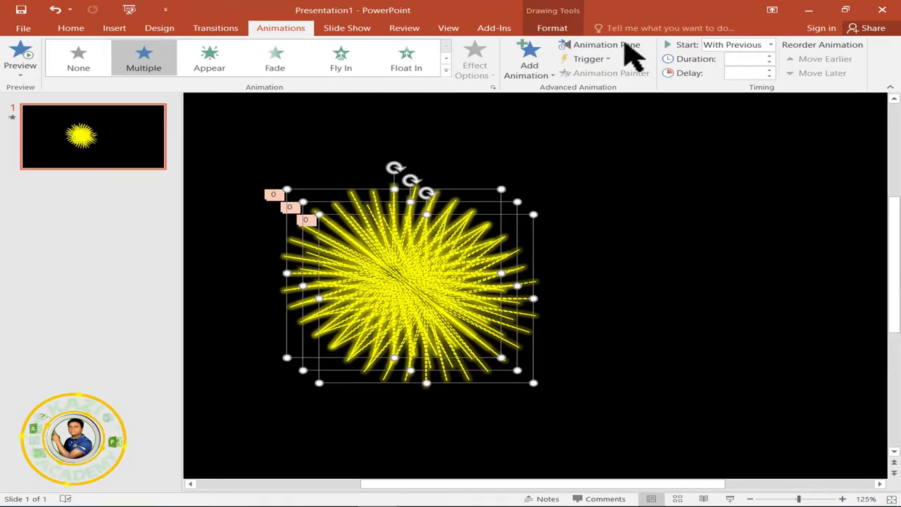
{"action": "left_click", "coordinate": [624, 45]}
{"action": "left_click", "coordinate": [606, 44]}
{"action": "left_click", "coordinate": [552, 27]}
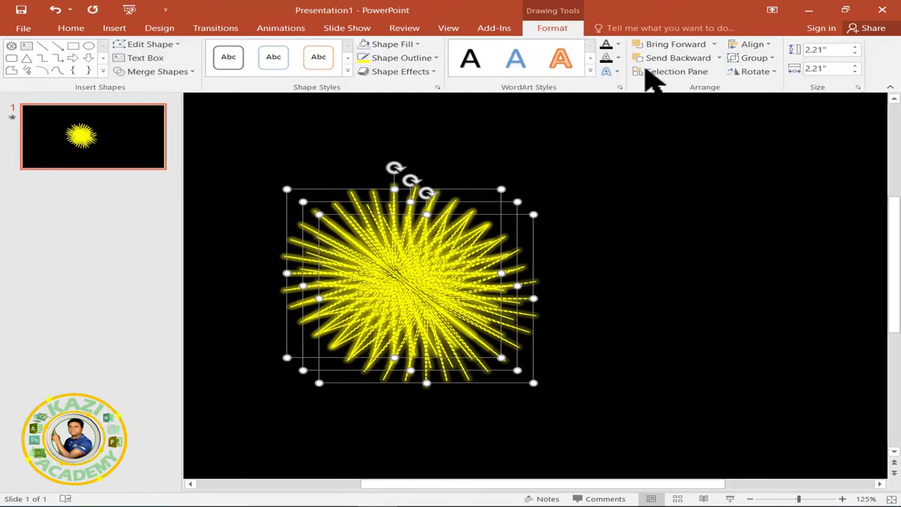
{"action": "left_click", "coordinate": [750, 44]}
{"action": "left_click", "coordinate": [774, 75]}
{"action": "left_click", "coordinate": [756, 45]}
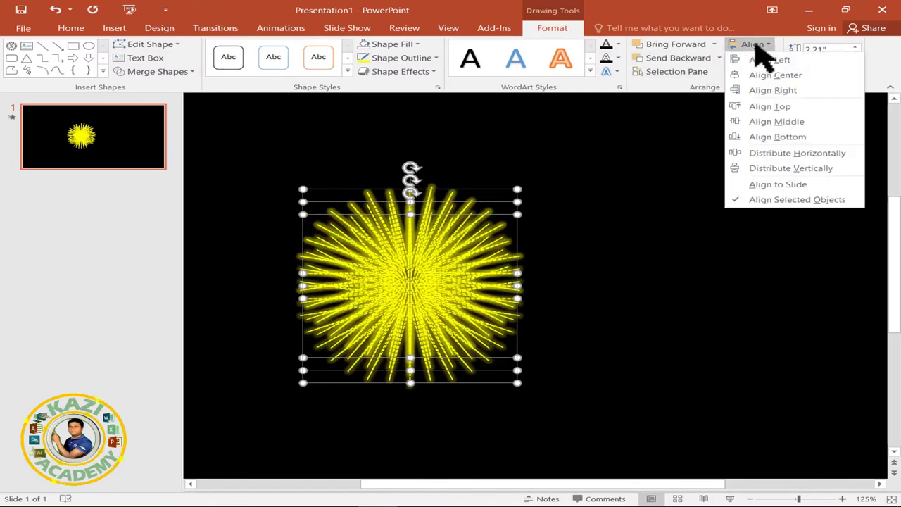
{"action": "left_click", "coordinate": [782, 122]}
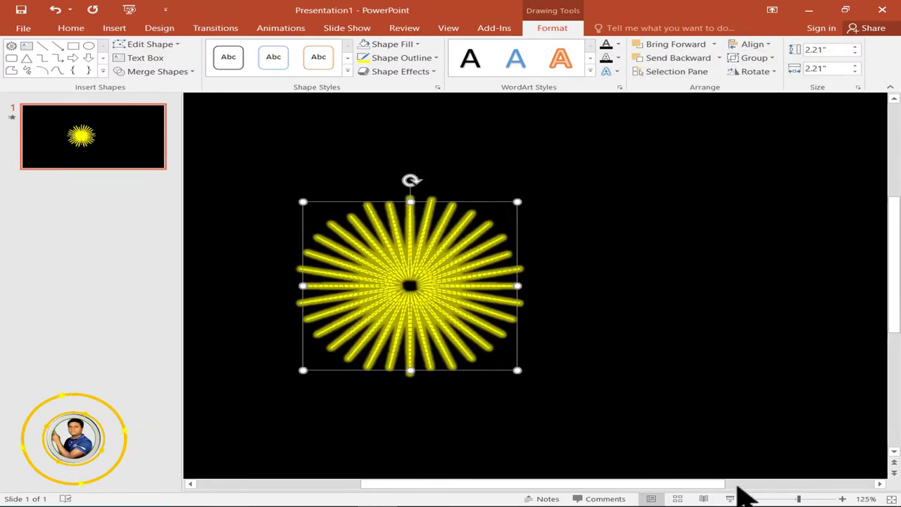
{"action": "left_click", "coordinate": [729, 499]}
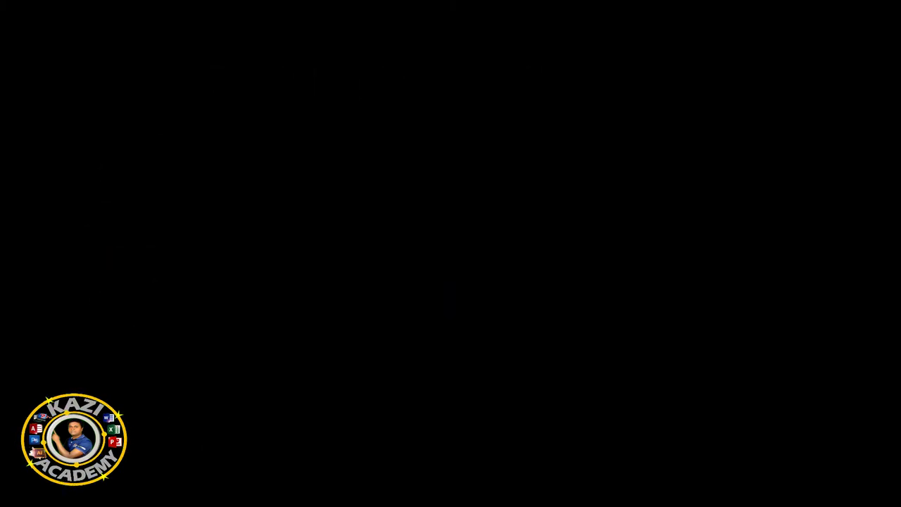
{"action": "key", "text": "Escape"}
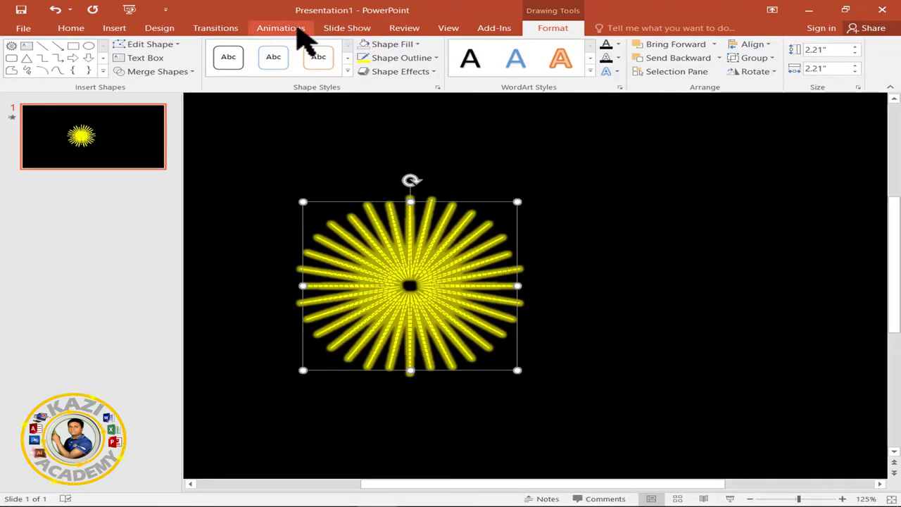
Shift later stars' fade-in, spin and exit bars rightward so the last exit starts near 11.1 s, then preview
{"action": "left_click", "coordinate": [296, 32]}
{"action": "left_click", "coordinate": [595, 44]}
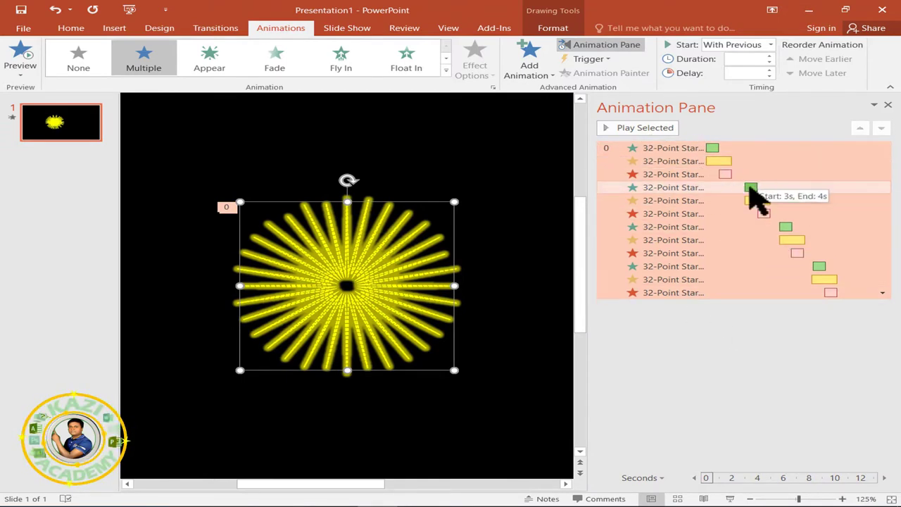
{"action": "left_click_drag", "start_coordinate": [751, 188], "coordinate": [763, 188]}
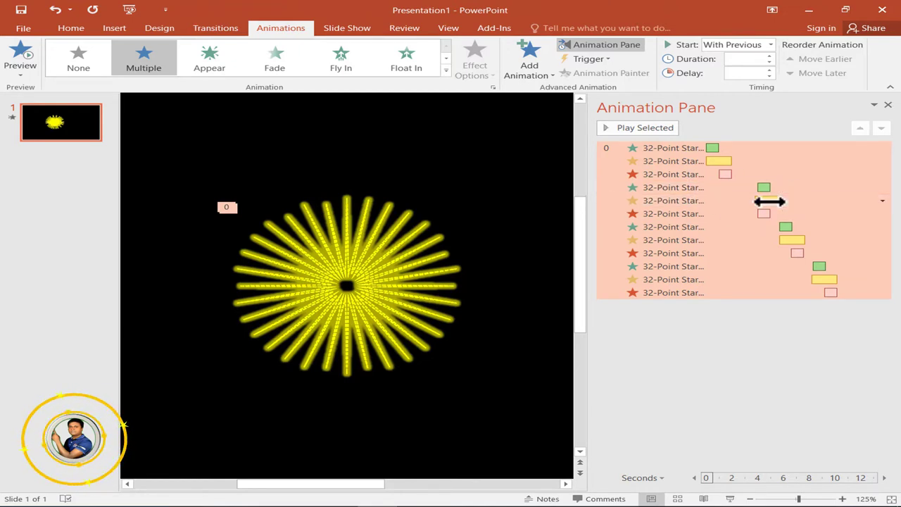
{"action": "mouse_move", "coordinate": [770, 201]}
{"action": "left_mouse_down"}
{"action": "mouse_move", "coordinate": [786, 228]}
{"action": "mouse_move", "coordinate": [805, 227]}
{"action": "mouse_move", "coordinate": [821, 268]}
{"action": "mouse_move", "coordinate": [854, 267]}
{"action": "mouse_move", "coordinate": [851, 281]}
{"action": "mouse_move", "coordinate": [869, 292]}
{"action": "left_mouse_up"}
{"action": "left_click", "coordinate": [802, 253]}
{"action": "left_click", "coordinate": [830, 293]}
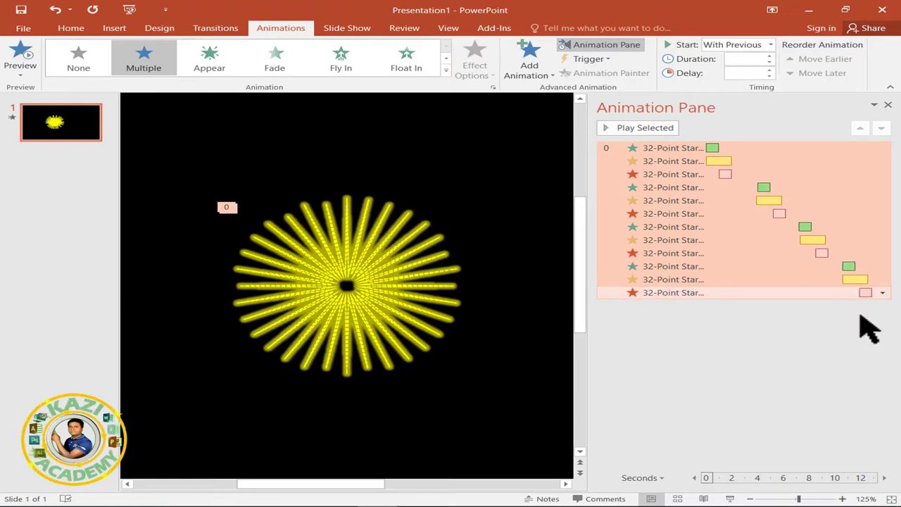
{"action": "left_click", "coordinate": [629, 128]}
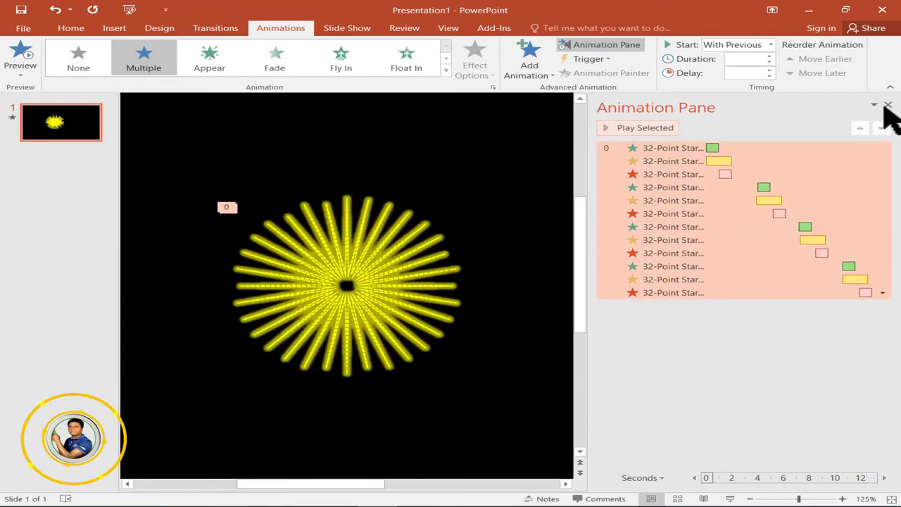
Duplicate the starburst three times by Ctrl-dragging copies around the slide
{"action": "left_click", "coordinate": [888, 104]}
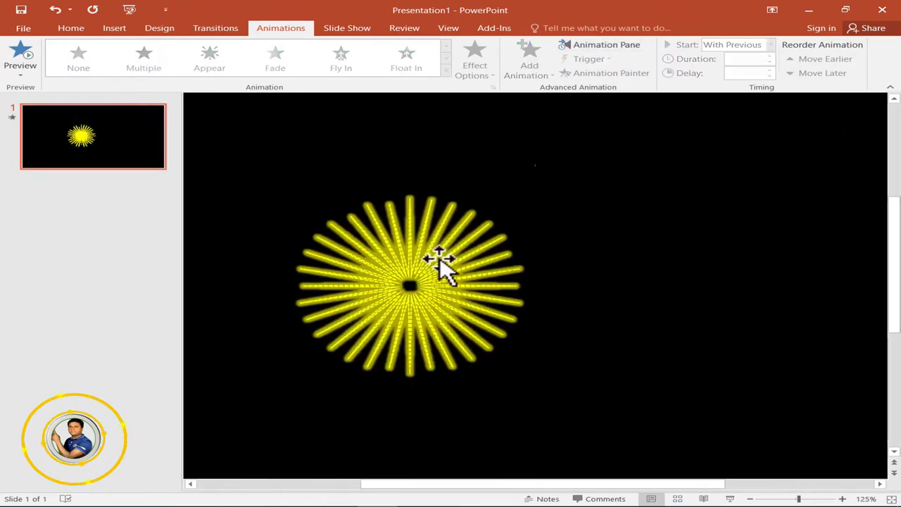
{"action": "left_click_drag", "start_coordinate": [429, 292], "coordinate": [696, 290]}
{"action": "left_click_drag", "start_coordinate": [439, 286], "coordinate": [332, 153]}
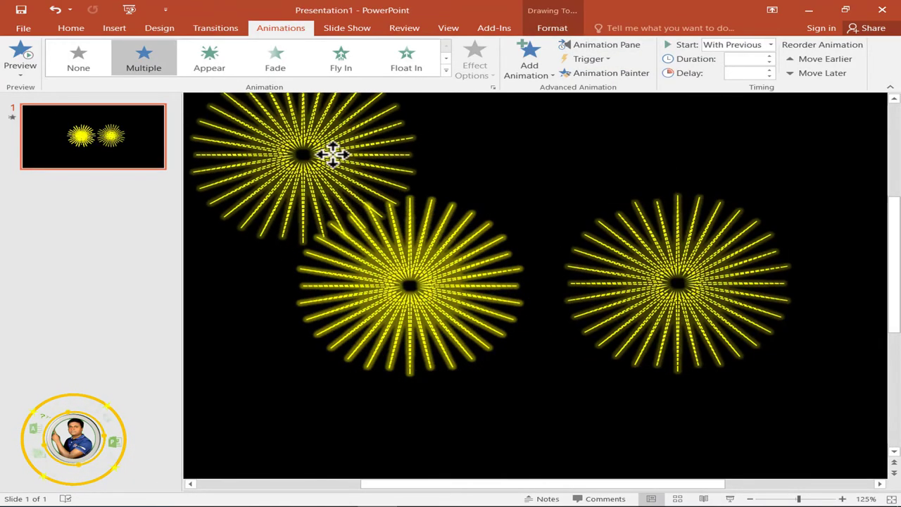
{"action": "mouse_move", "coordinate": [423, 293]}
{"action": "left_mouse_down", "text": "ctrl"}
{"action": "mouse_move", "coordinate": [336, 386]}
{"action": "mouse_move", "coordinate": [512, 258]}
{"action": "left_mouse_up", "text": "ctrl"}
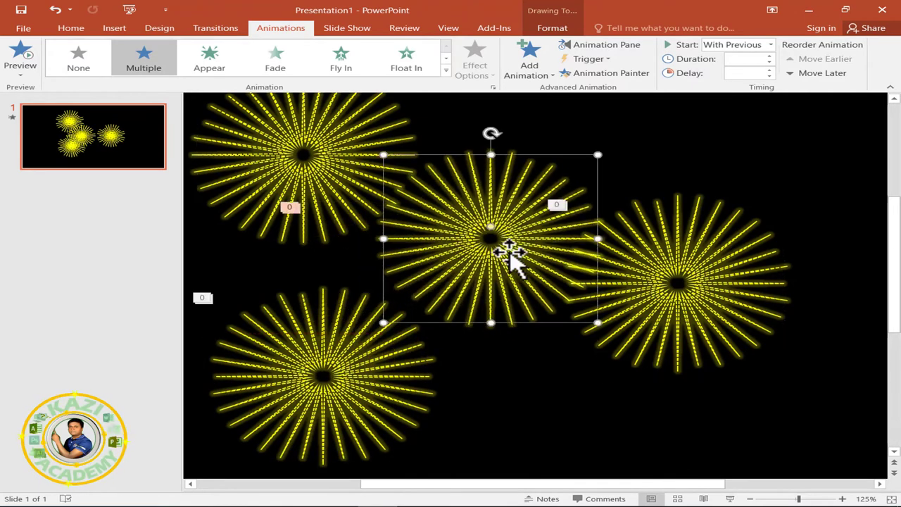
Colour the starburst copies' lines white, orange and light blue
{"action": "left_click", "coordinate": [553, 28]}
{"action": "left_click", "coordinate": [421, 57]}
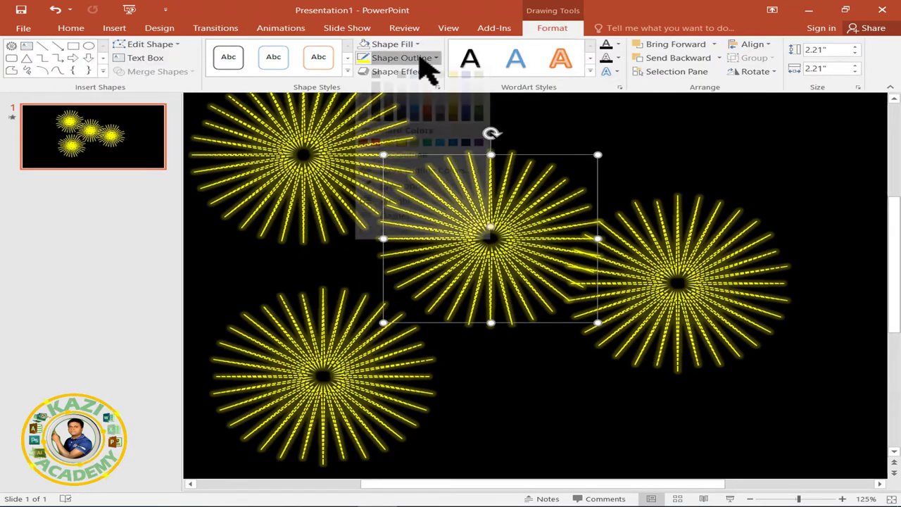
{"action": "left_click", "coordinate": [367, 85]}
{"action": "left_click", "coordinate": [315, 147]}
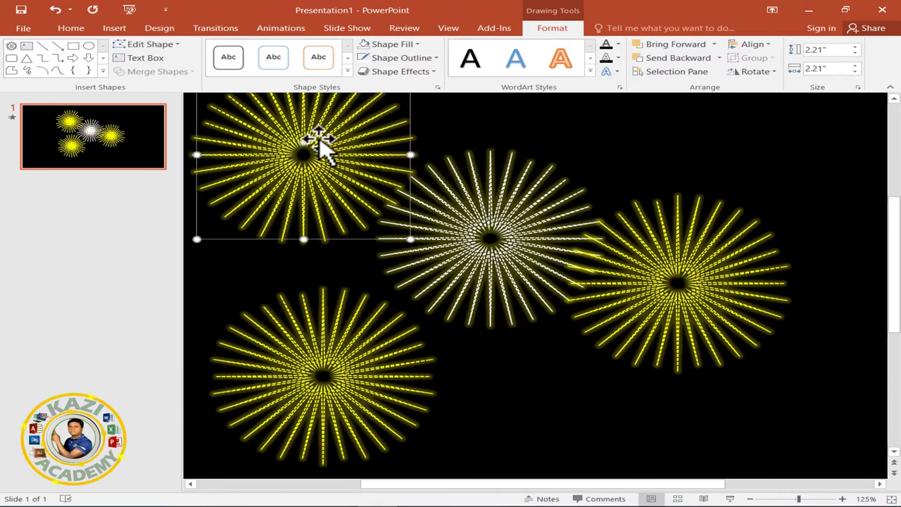
{"action": "left_click", "coordinate": [425, 58]}
{"action": "left_click", "coordinate": [387, 151]}
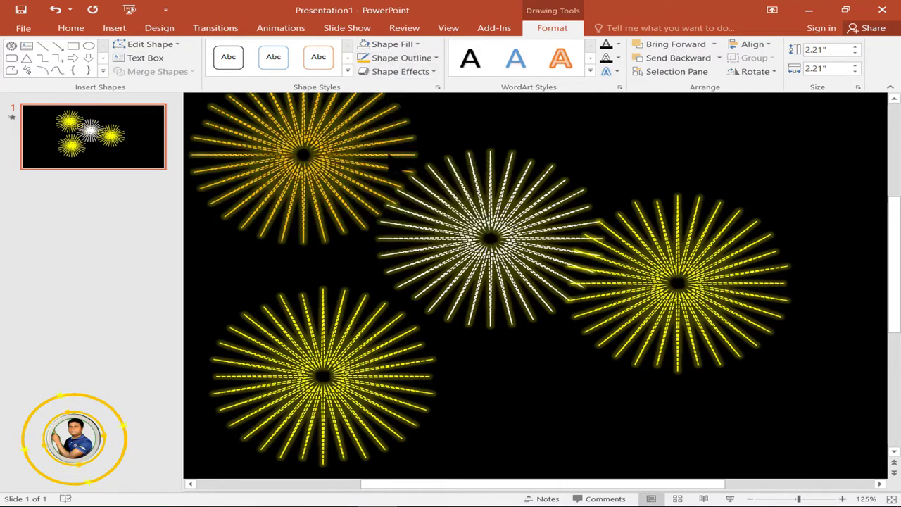
{"action": "left_click", "coordinate": [688, 270]}
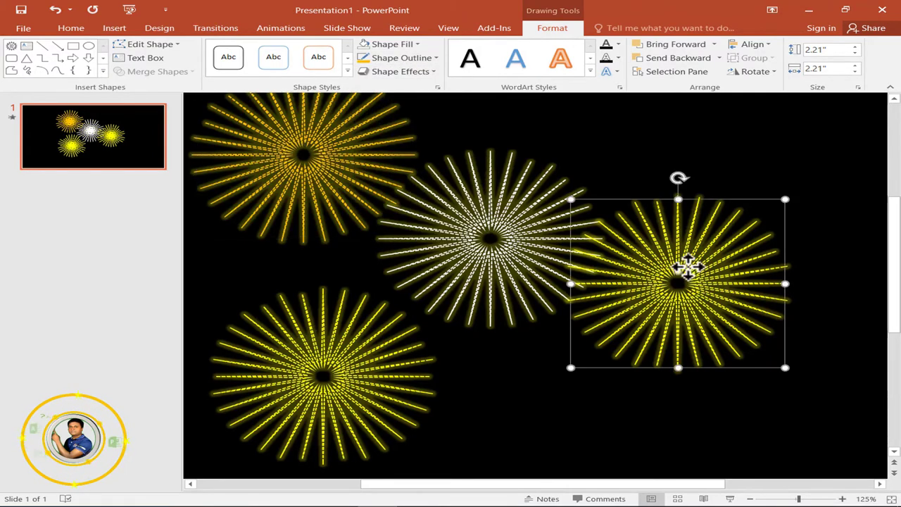
{"action": "left_click", "coordinate": [435, 58]}
{"action": "left_click", "coordinate": [439, 153]}
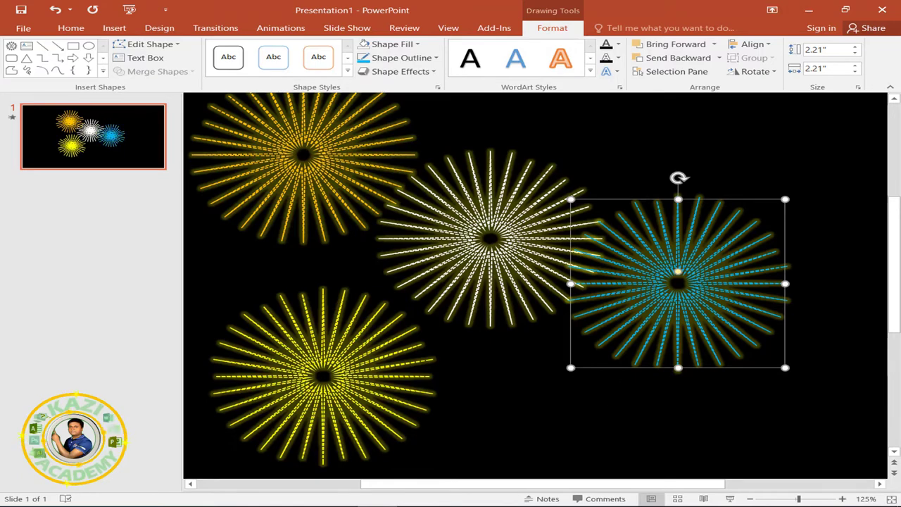
Select all four starbursts and align them center and middle into one burst
{"action": "key", "text": "Escape"}
{"action": "key", "text": "ctrl+a"}
{"action": "left_click", "coordinate": [556, 29]}
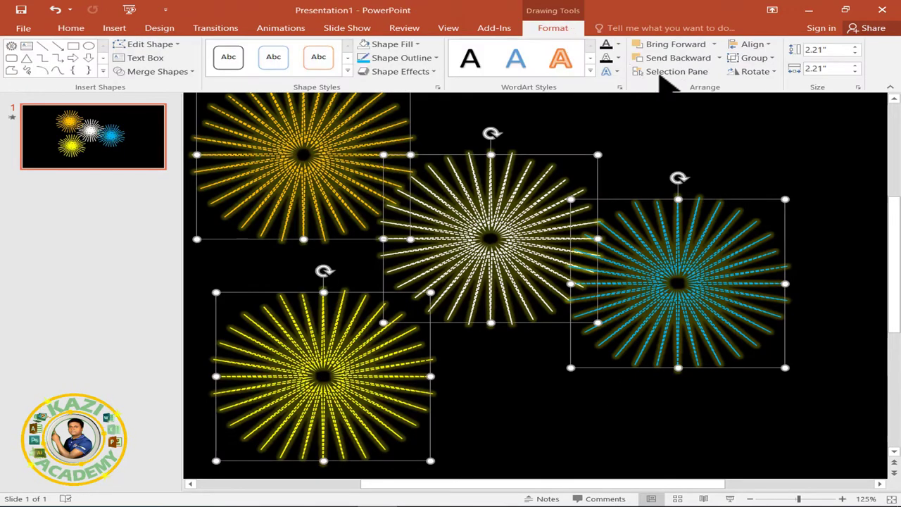
{"action": "left_click", "coordinate": [753, 43]}
{"action": "left_click", "coordinate": [775, 74]}
{"action": "left_click", "coordinate": [753, 44]}
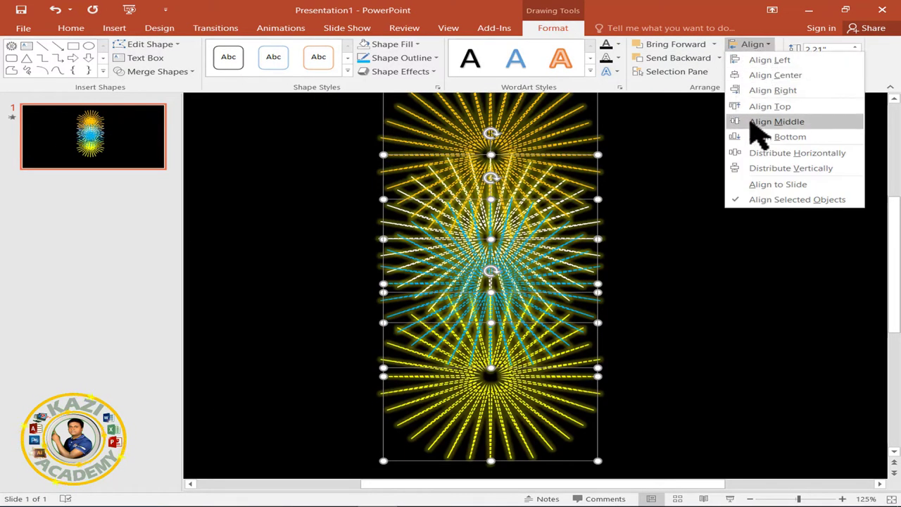
{"action": "left_click", "coordinate": [778, 123]}
{"action": "key", "text": "Escape"}
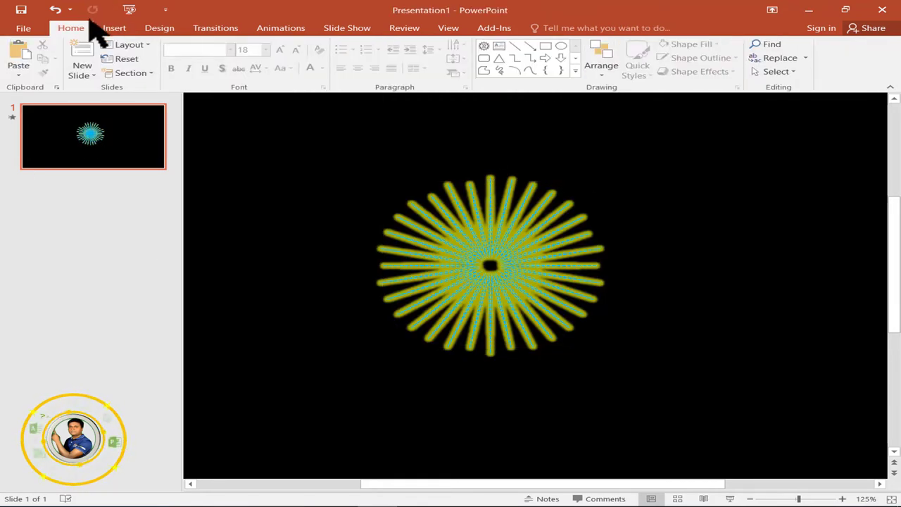
Add a blank slide and give it a solid black background
{"action": "left_click", "coordinate": [90, 78]}
{"action": "left_click", "coordinate": [121, 252]}
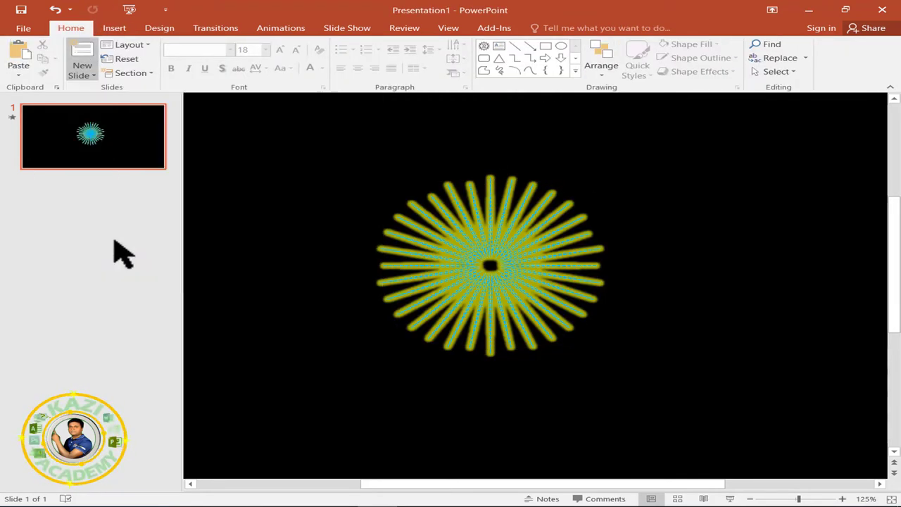
{"action": "left_click", "coordinate": [159, 28]}
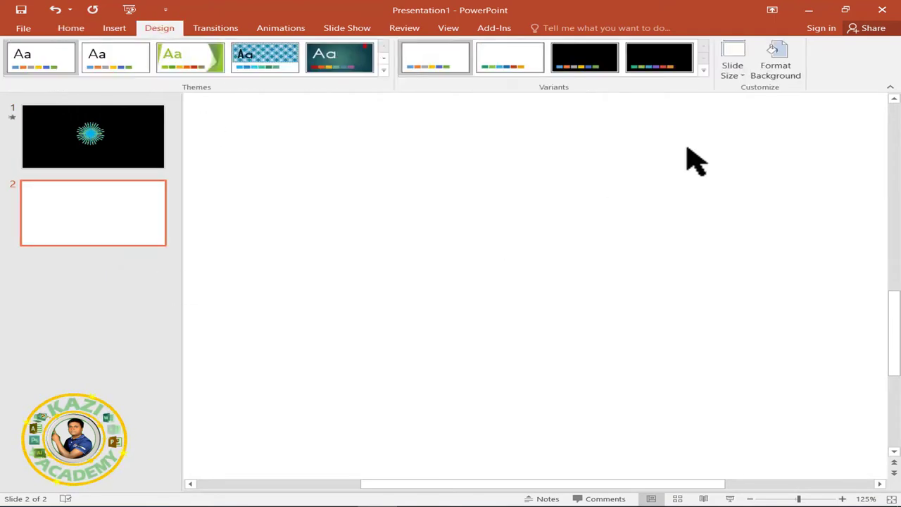
{"action": "left_click", "coordinate": [777, 74]}
{"action": "left_click", "coordinate": [869, 250]}
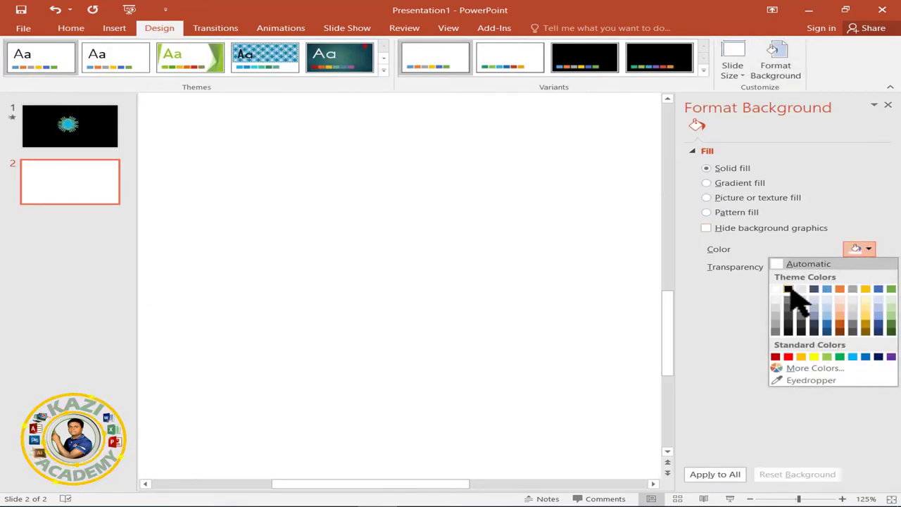
{"action": "left_click", "coordinate": [789, 289]}
{"action": "left_click", "coordinate": [888, 104]}
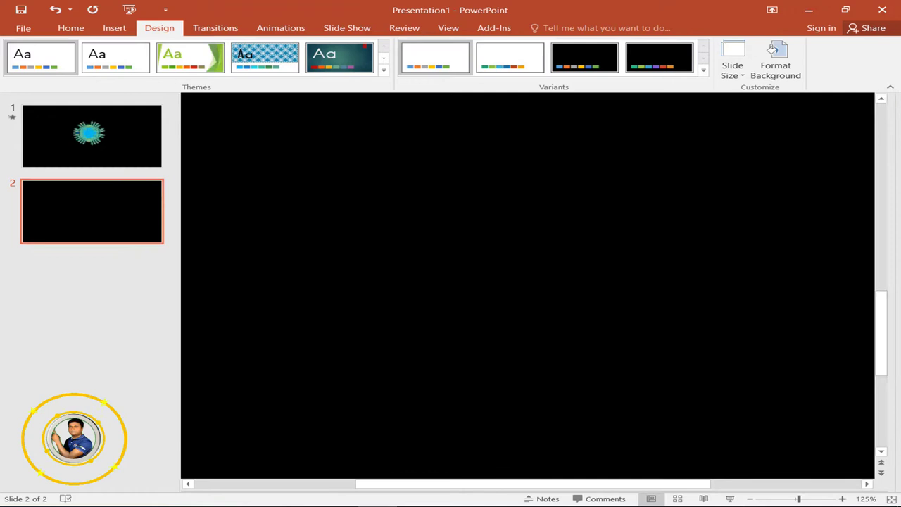
Pick the straight Line shape from Insert > Shapes to draw on slide 2
{"action": "left_click", "coordinate": [113, 28]}
{"action": "left_click", "coordinate": [222, 56]}
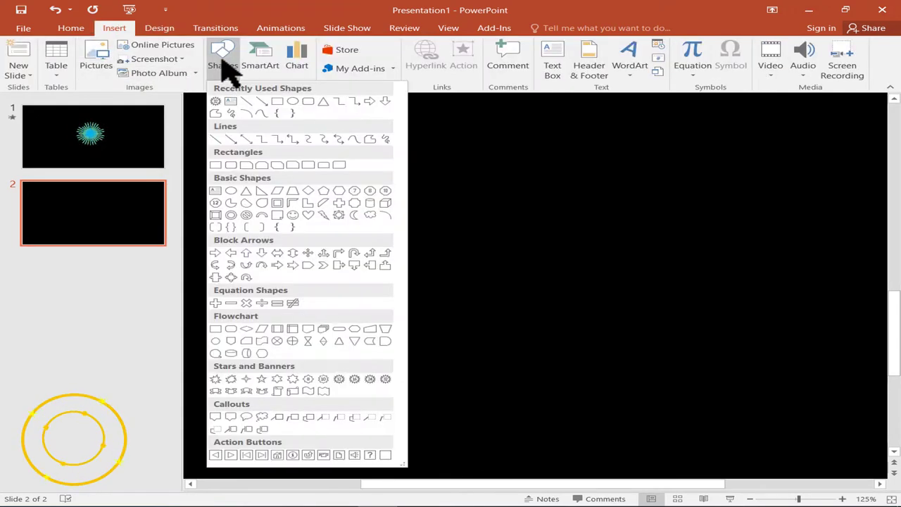
{"action": "left_click", "coordinate": [246, 100]}
{"action": "scroll", "coordinate": [519, 219], "scroll_direction": "down", "scroll_amount": 6}
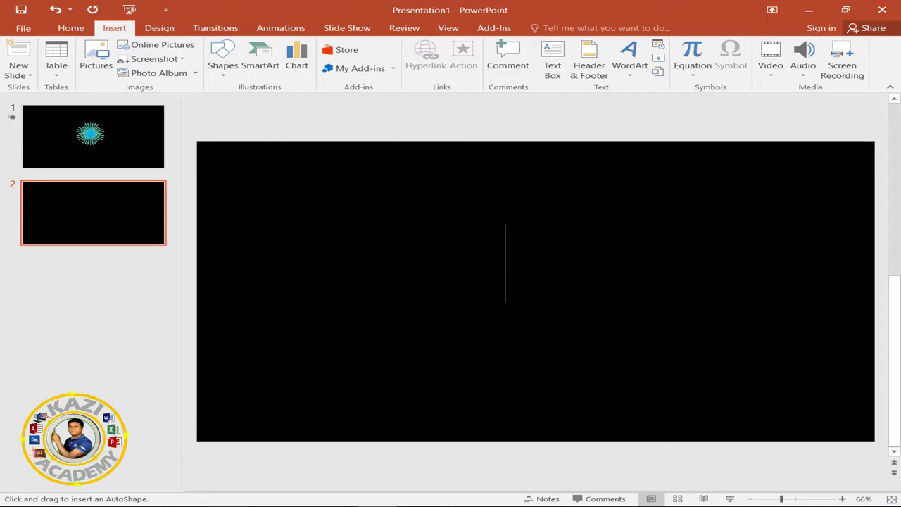
Draw a vertical line and set its cap and join types to Round
{"action": "left_click_drag", "start_coordinate": [505, 400], "coordinate": [506, 401]}
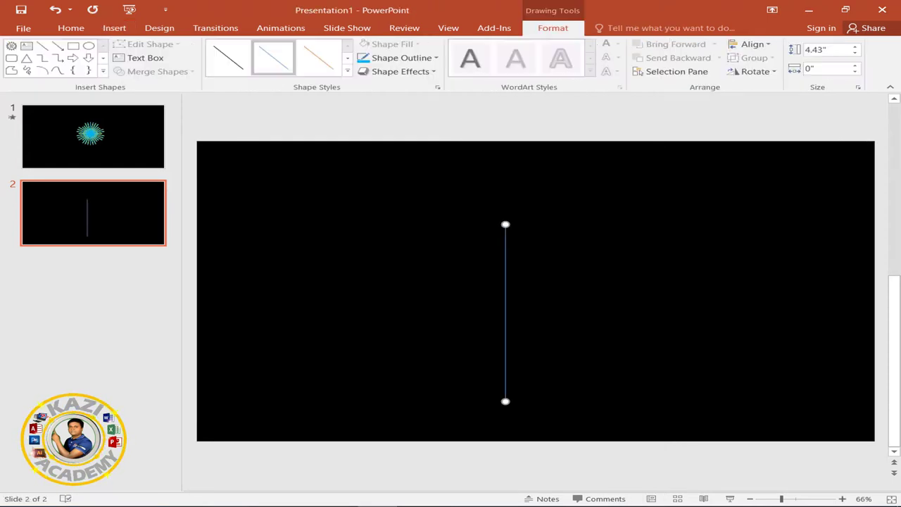
{"action": "left_click", "coordinate": [436, 59]}
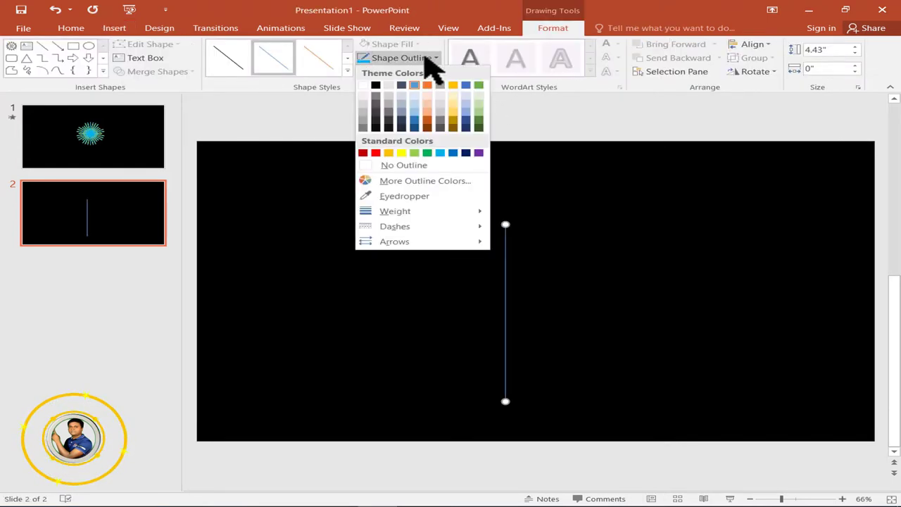
{"action": "left_click", "coordinate": [472, 7]}
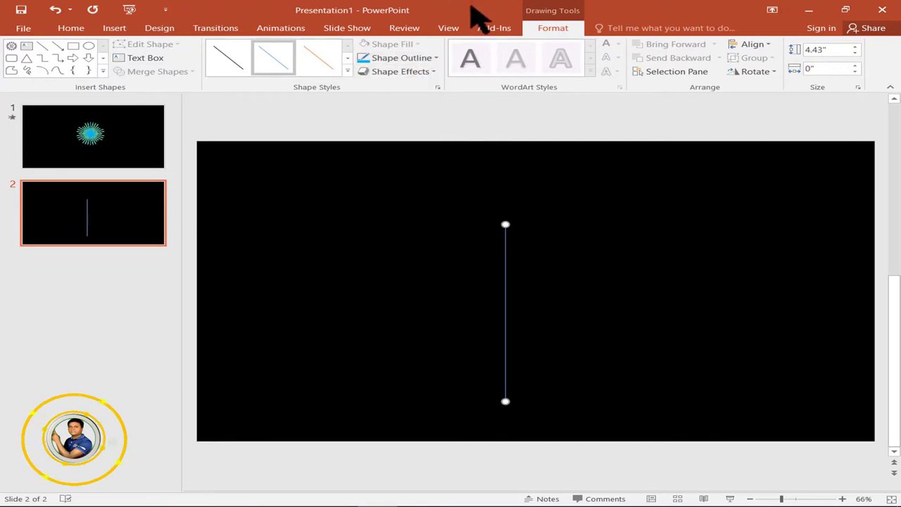
{"action": "left_click", "coordinate": [437, 88]}
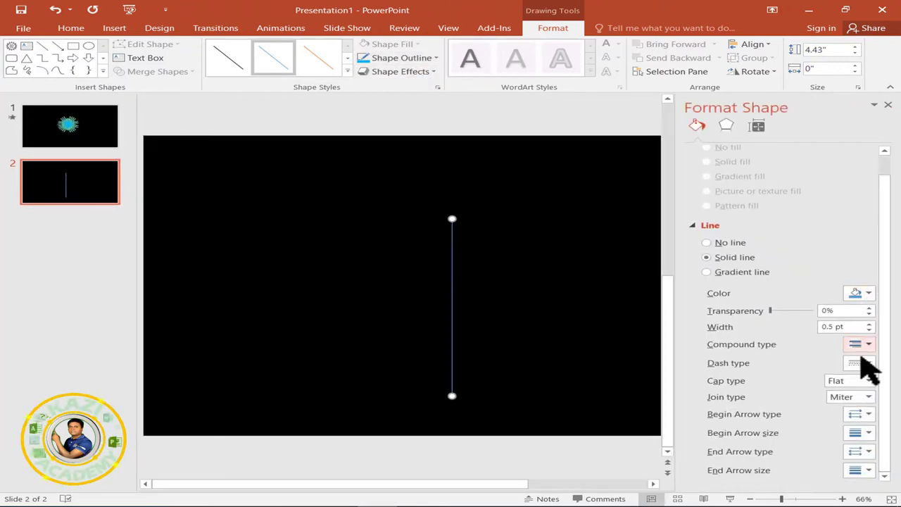
{"action": "left_click", "coordinate": [869, 380]}
{"action": "left_click", "coordinate": [859, 402]}
{"action": "left_click", "coordinate": [869, 397]}
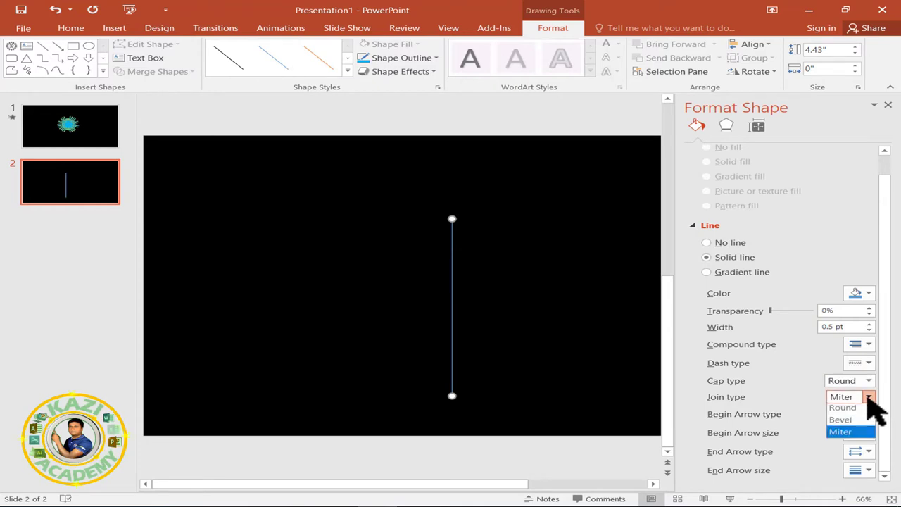
{"action": "left_click", "coordinate": [845, 411]}
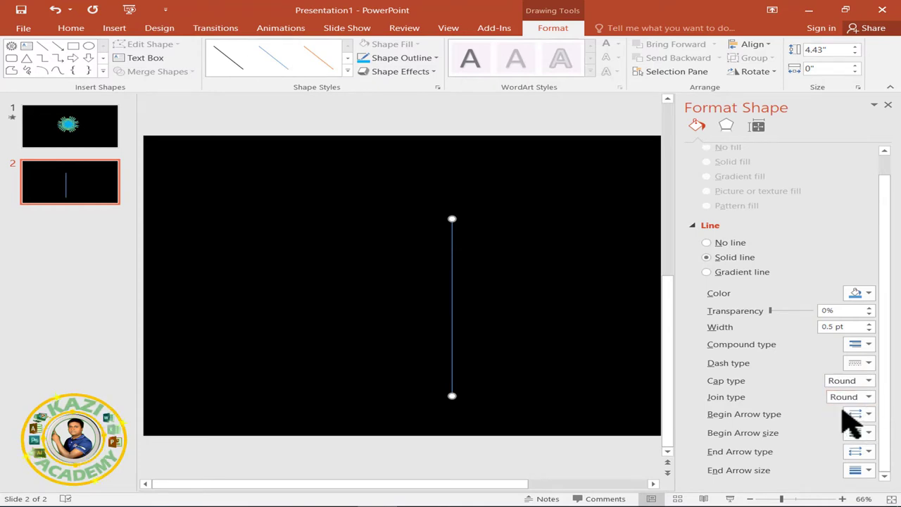
{"action": "left_click", "coordinate": [889, 104]}
Centre the line horizontally and vertically on the slide
{"action": "left_click", "coordinate": [750, 44]}
{"action": "left_click", "coordinate": [718, 75]}
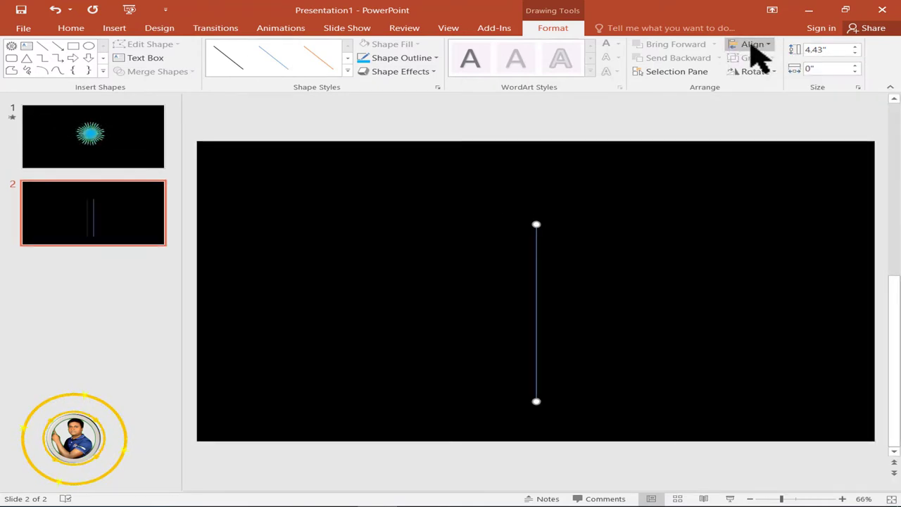
{"action": "left_click", "coordinate": [752, 45]}
{"action": "left_click", "coordinate": [790, 120]}
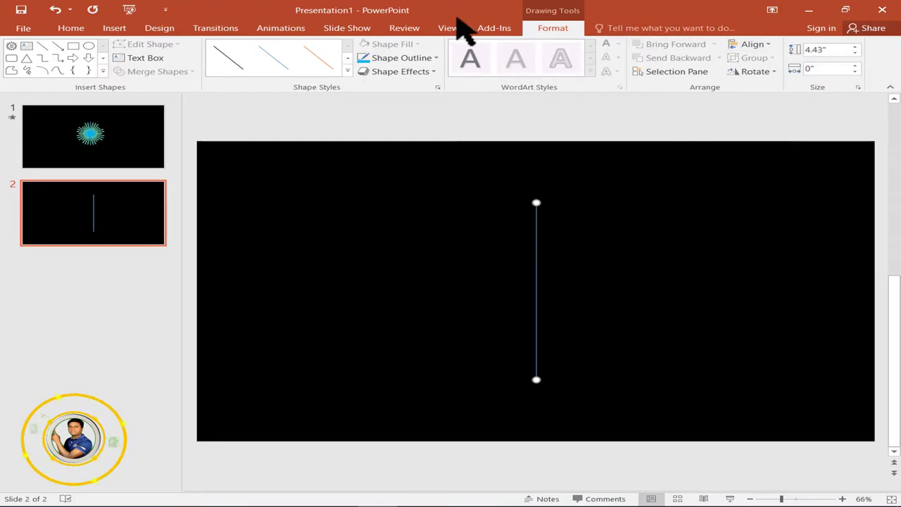
{"action": "left_click", "coordinate": [282, 30]}
{"action": "left_click", "coordinate": [531, 65]}
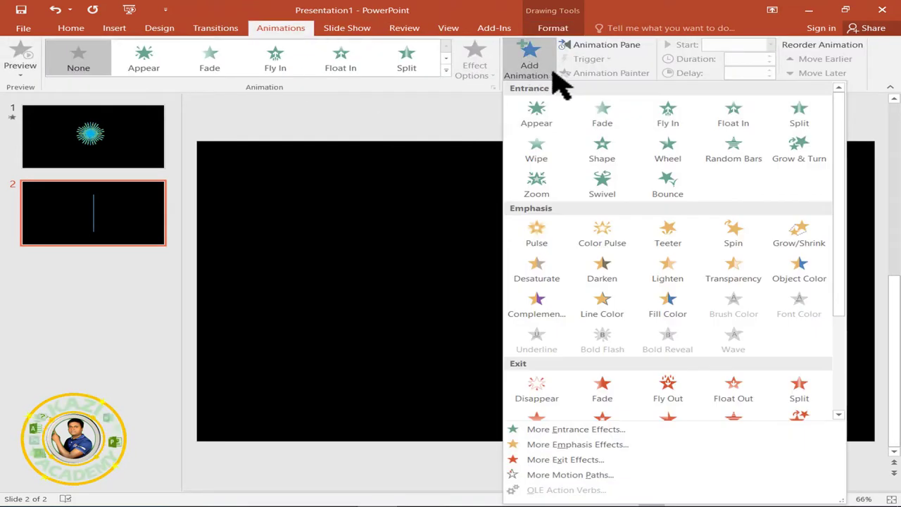
Add a Spin to the line starting With Previous, 0 delay, 2-second duration
{"action": "left_click", "coordinate": [736, 236]}
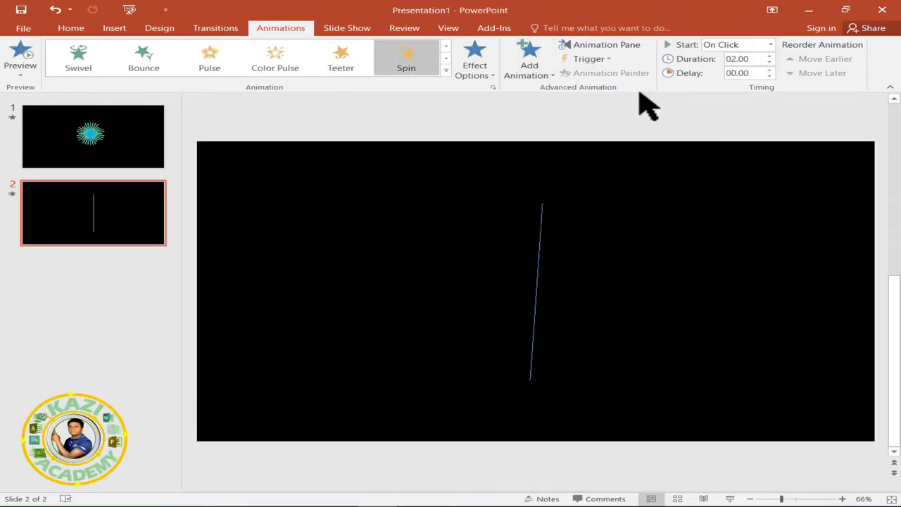
{"action": "left_click", "coordinate": [607, 44]}
{"action": "left_click", "coordinate": [882, 148]}
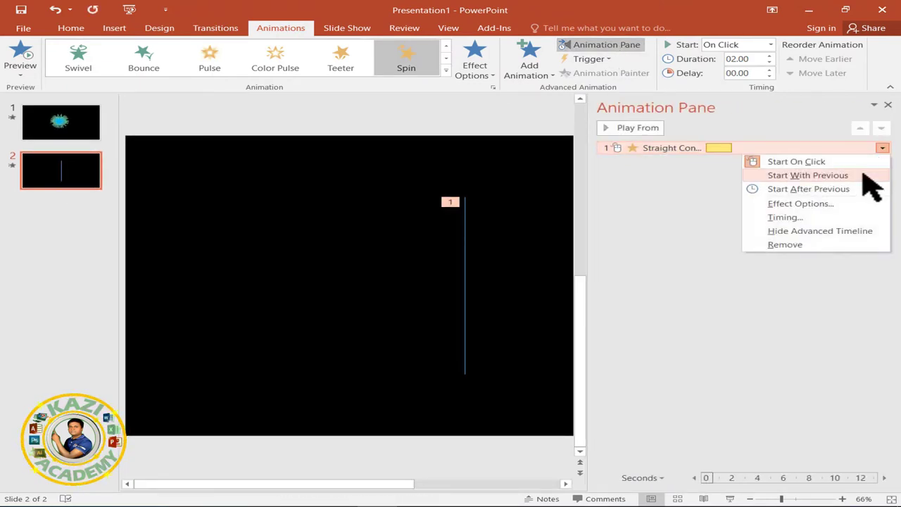
{"action": "left_click", "coordinate": [808, 175]}
{"action": "left_click", "coordinate": [883, 148]}
{"action": "left_click", "coordinate": [775, 177]}
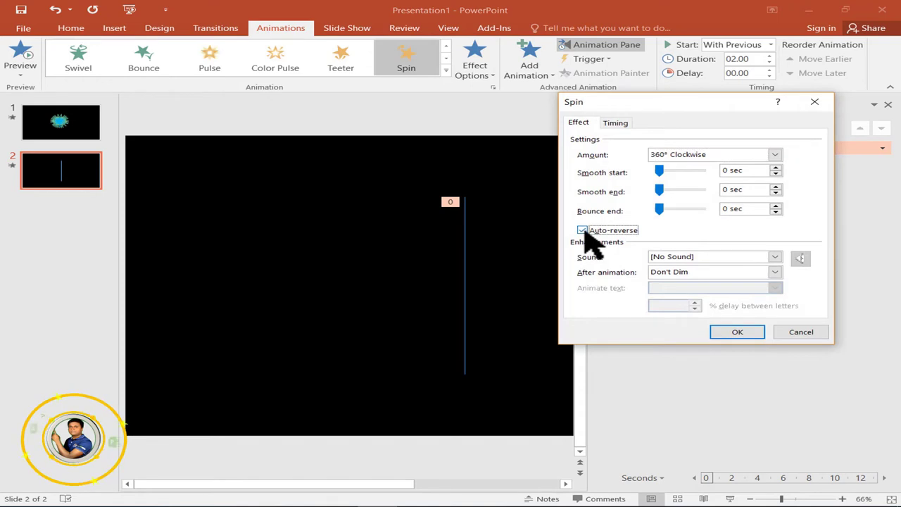
{"action": "left_click", "coordinate": [616, 123]}
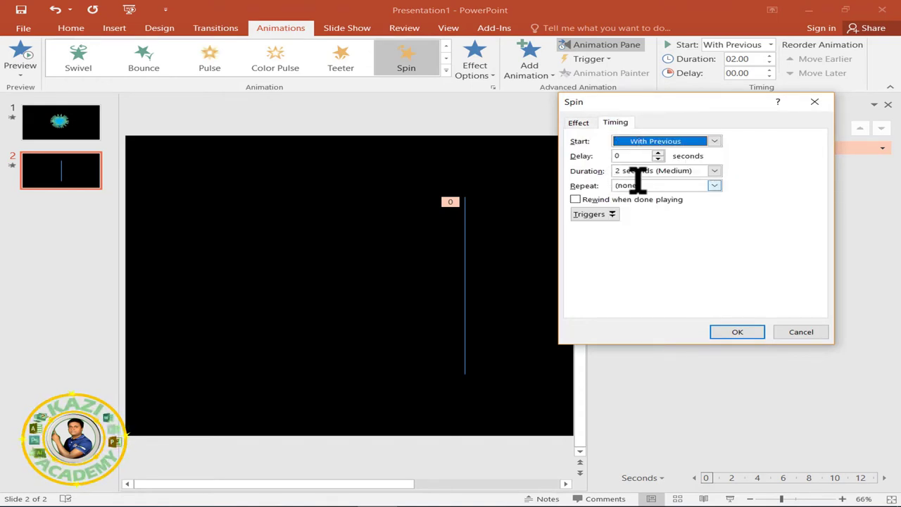
{"action": "left_click", "coordinate": [737, 331]}
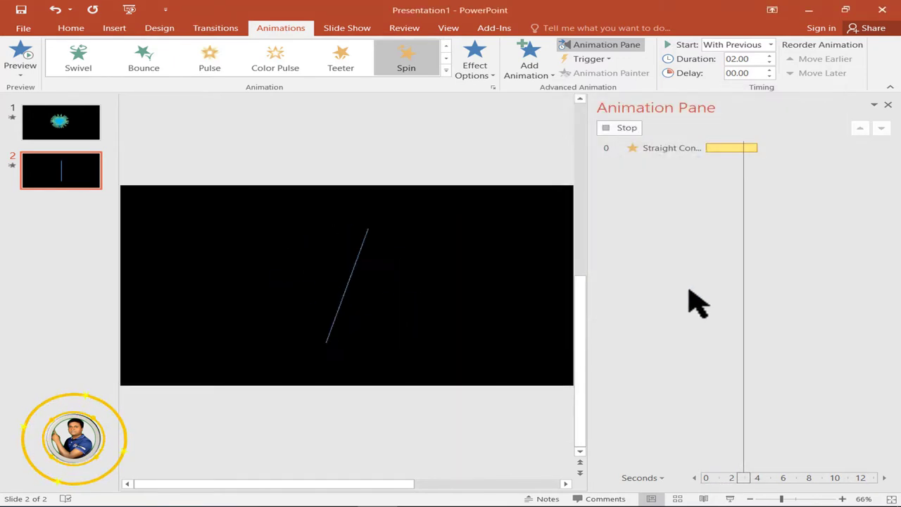
{"action": "left_click", "coordinate": [889, 105]}
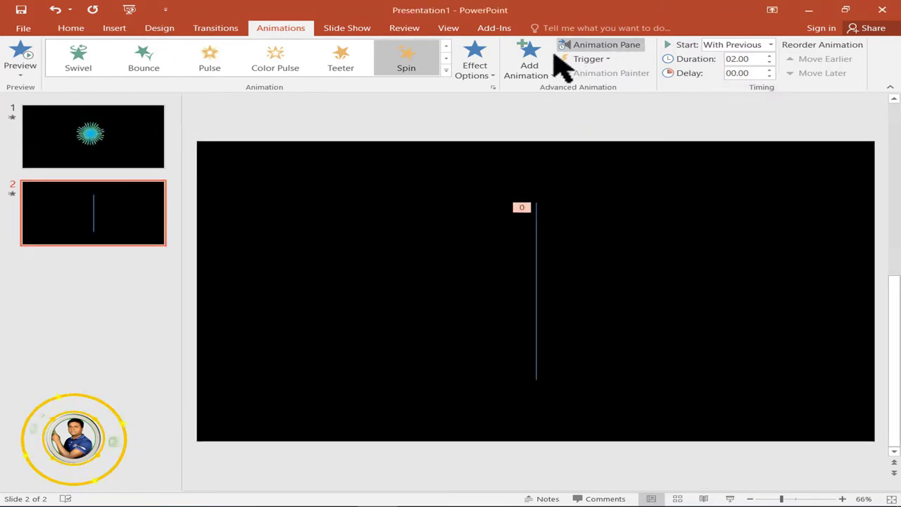
Add a Grow/Shrink to the line, With Previous, sized 5000% in the Vertical direction
{"action": "left_click", "coordinate": [534, 62]}
{"action": "left_click", "coordinate": [799, 233]}
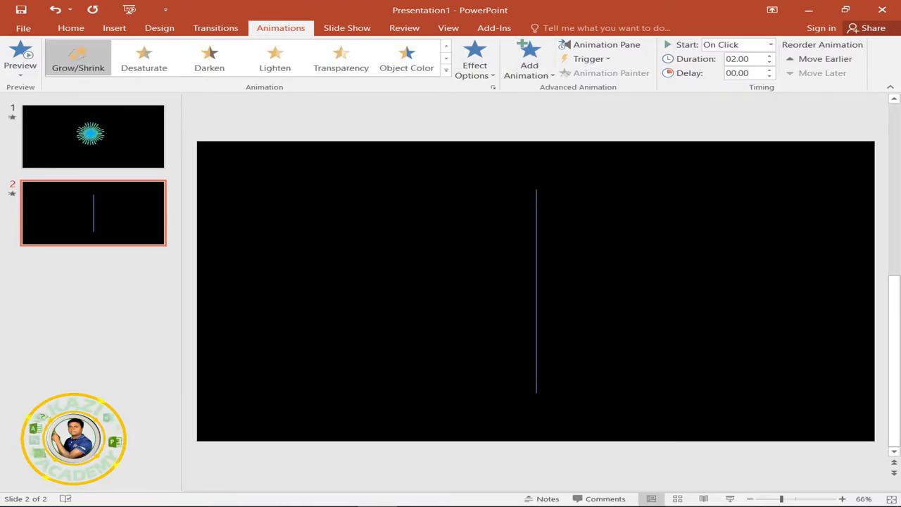
{"action": "left_click", "coordinate": [607, 44]}
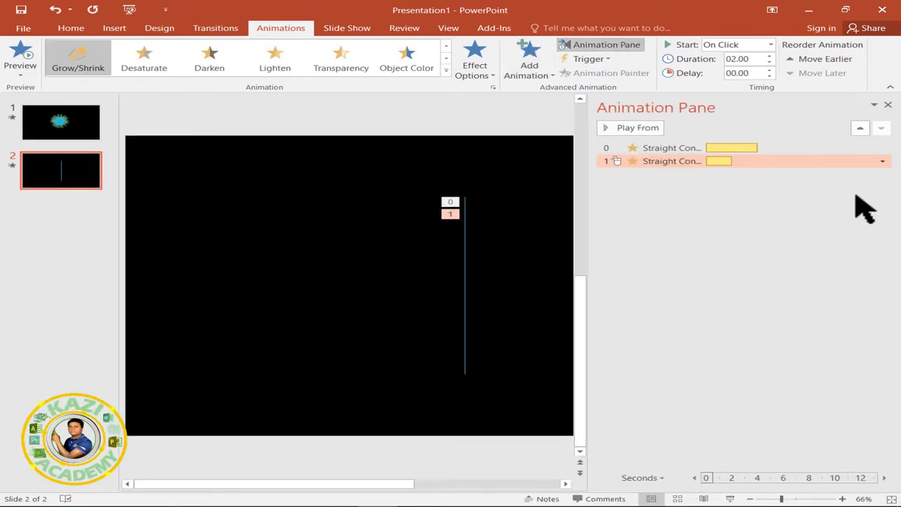
{"action": "left_click", "coordinate": [882, 161]}
{"action": "left_click", "coordinate": [866, 188]}
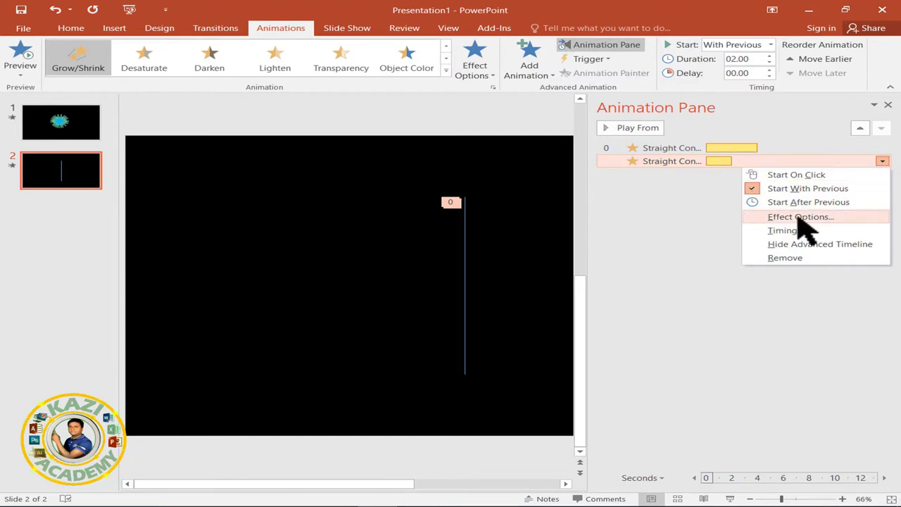
{"action": "left_click", "coordinate": [801, 217]}
{"action": "left_click", "coordinate": [704, 155]}
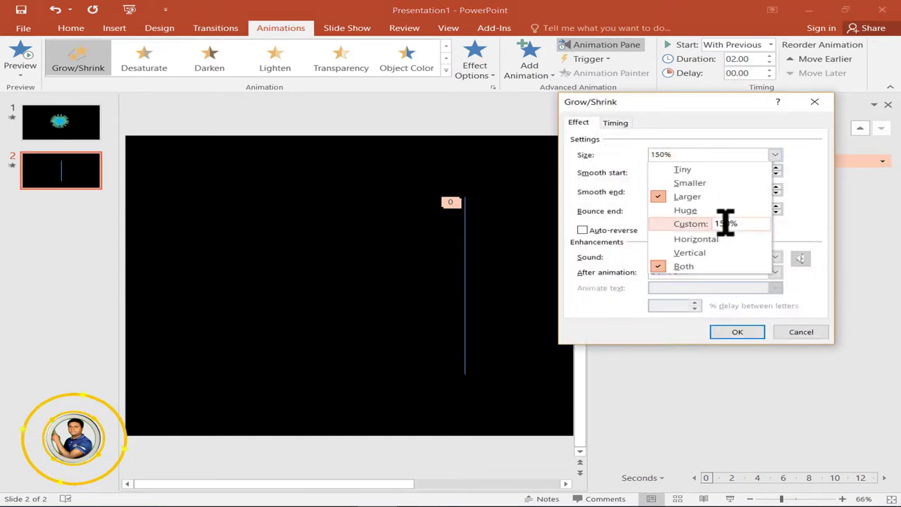
{"action": "double_click", "coordinate": [725, 223]}
{"action": "type", "text": "5000"}
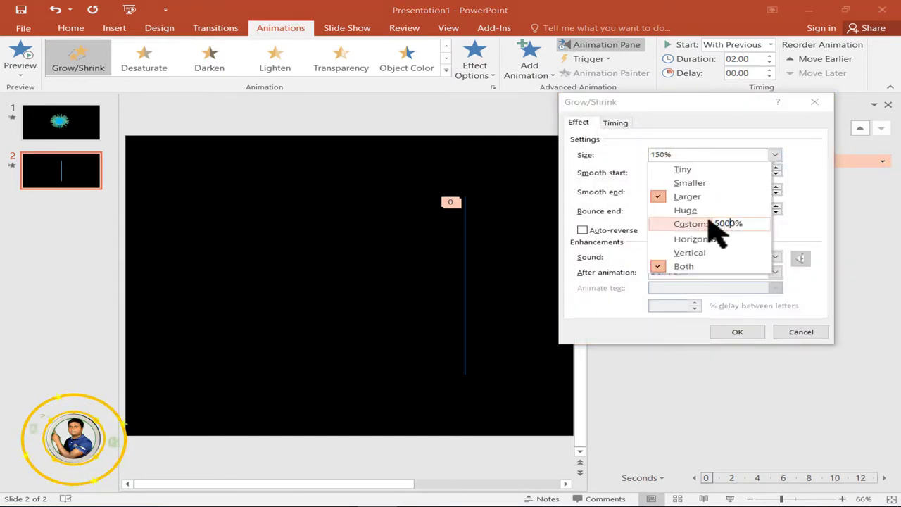
{"action": "key", "text": "Return"}
{"action": "left_click", "coordinate": [776, 157]}
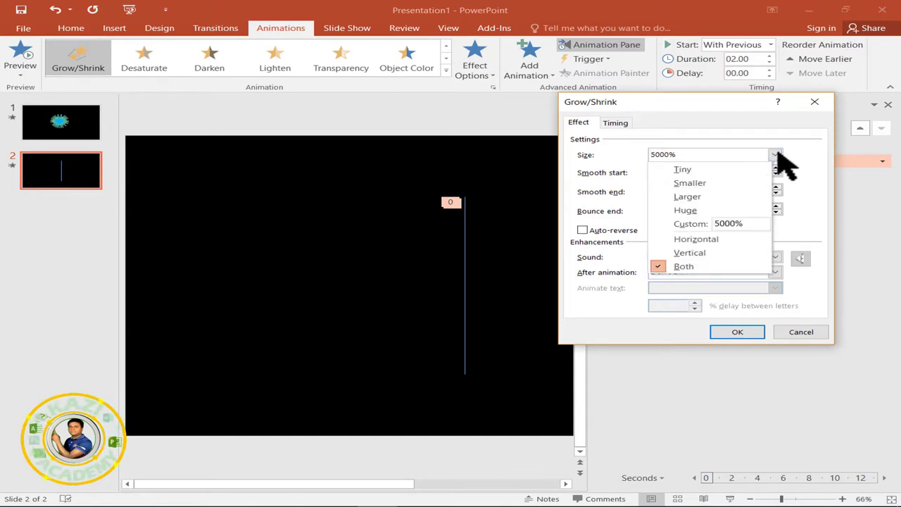
{"action": "left_click", "coordinate": [707, 253]}
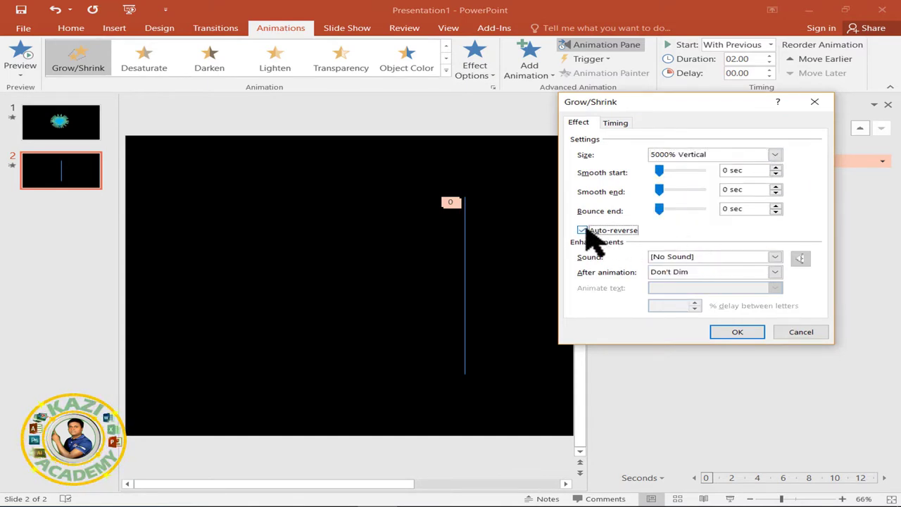
Give the Grow/Shrink a 0.5-second delay and 0.5-second smooth start
{"action": "left_click", "coordinate": [613, 125]}
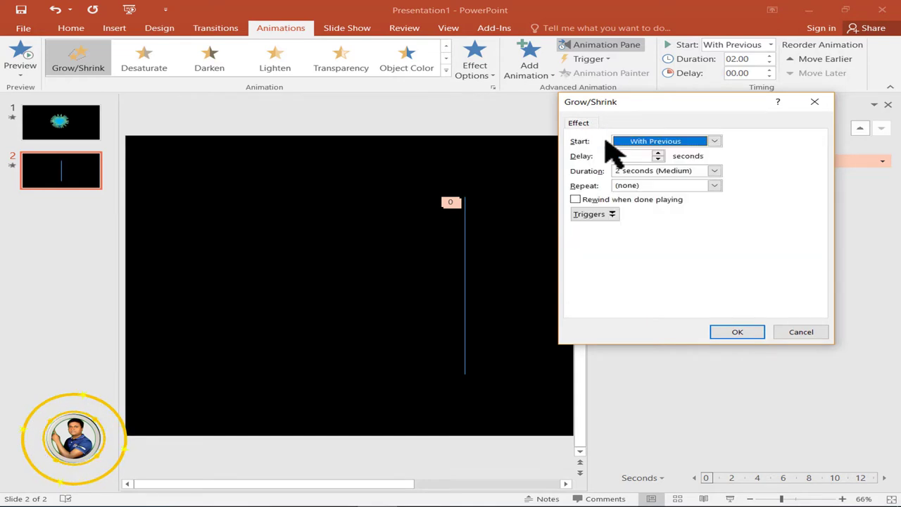
{"action": "left_click", "coordinate": [739, 334]}
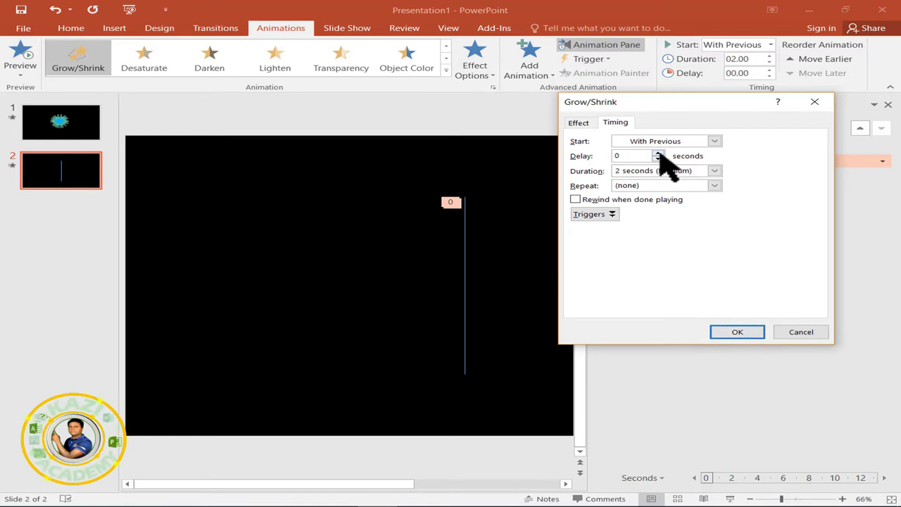
{"action": "left_click", "coordinate": [722, 335]}
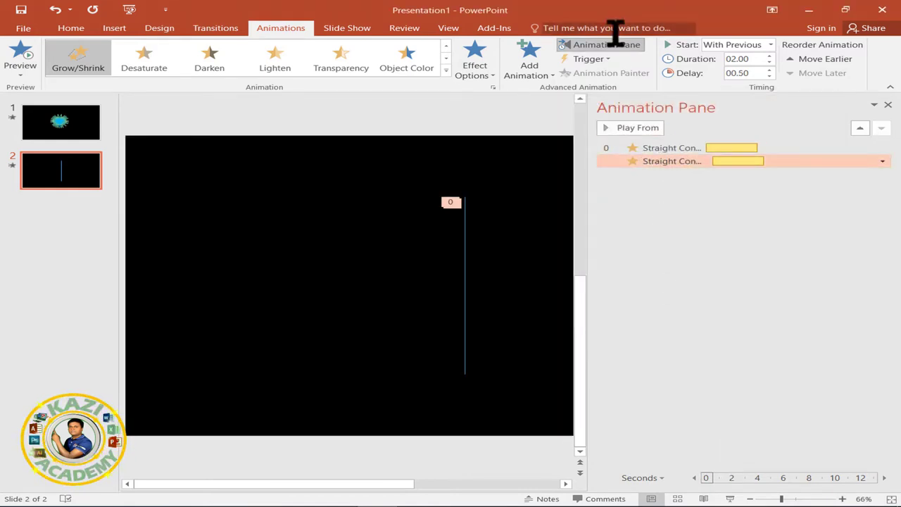
{"action": "left_click", "coordinate": [882, 161]}
{"action": "left_click", "coordinate": [803, 217]}
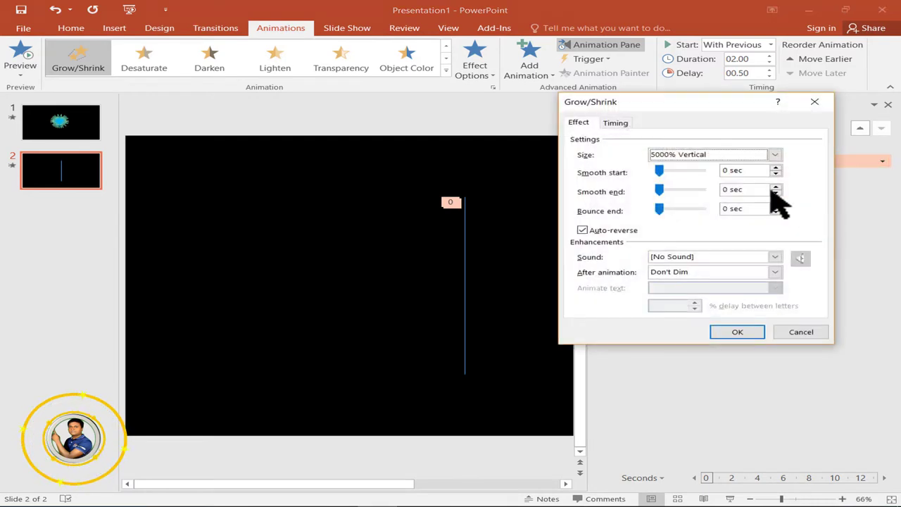
{"action": "left_click_drag", "start_coordinate": [748, 170], "coordinate": [708, 170]}
{"action": "type", "text": "0.5"}
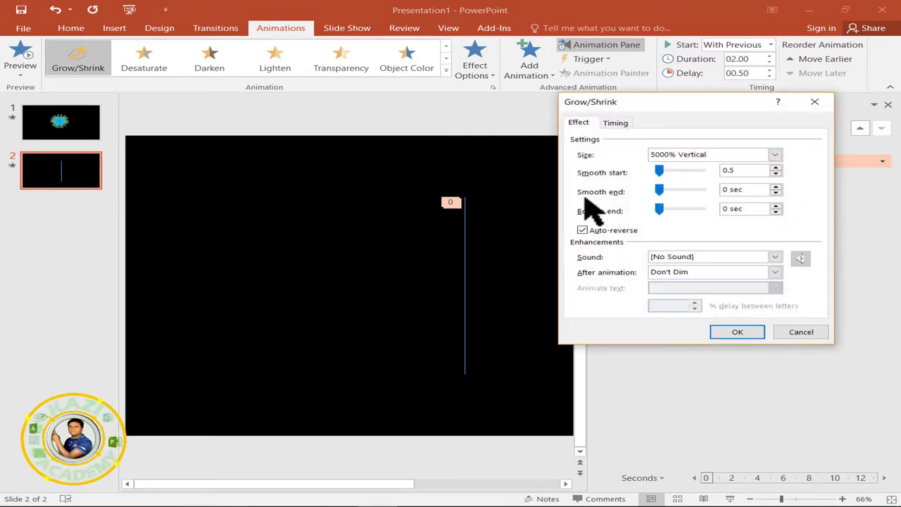
{"action": "left_click", "coordinate": [739, 333]}
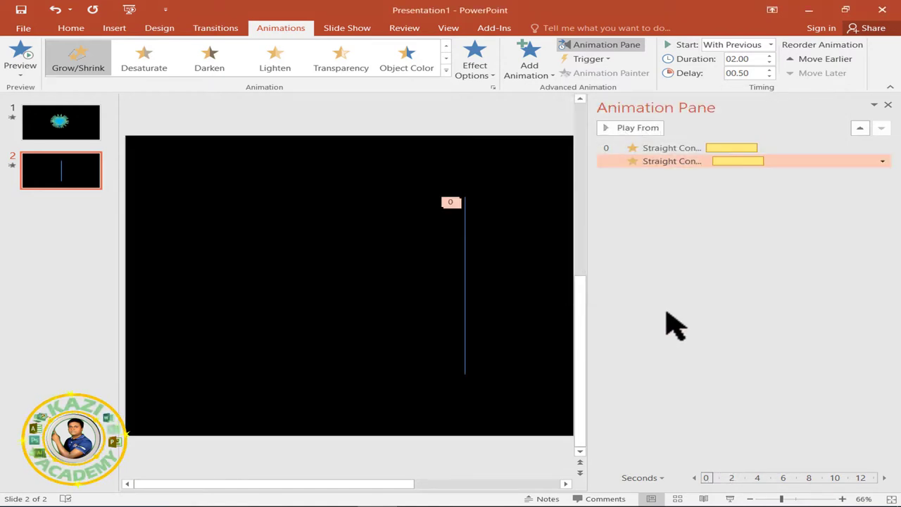
{"action": "left_click", "coordinate": [673, 305]}
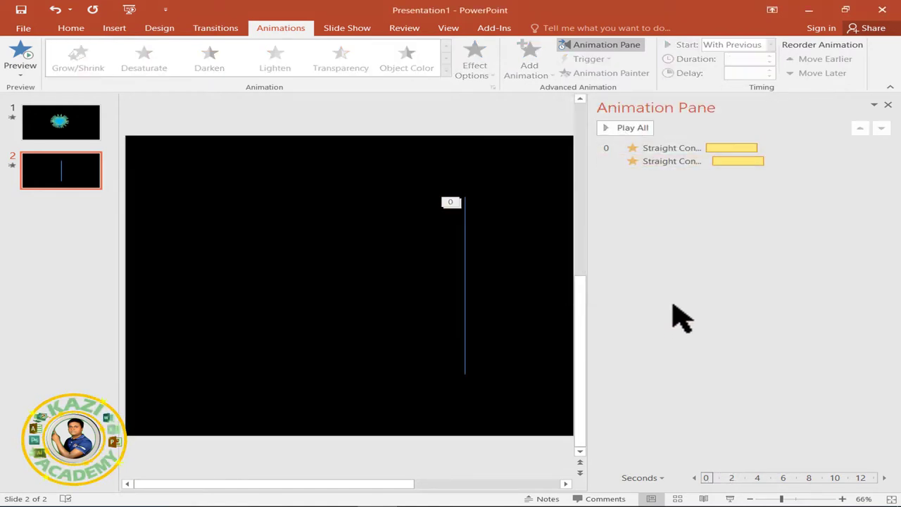
{"action": "left_click", "coordinate": [888, 105]}
Duplicate the line, colour the copy white and shorten it
{"action": "left_click", "coordinate": [535, 268]}
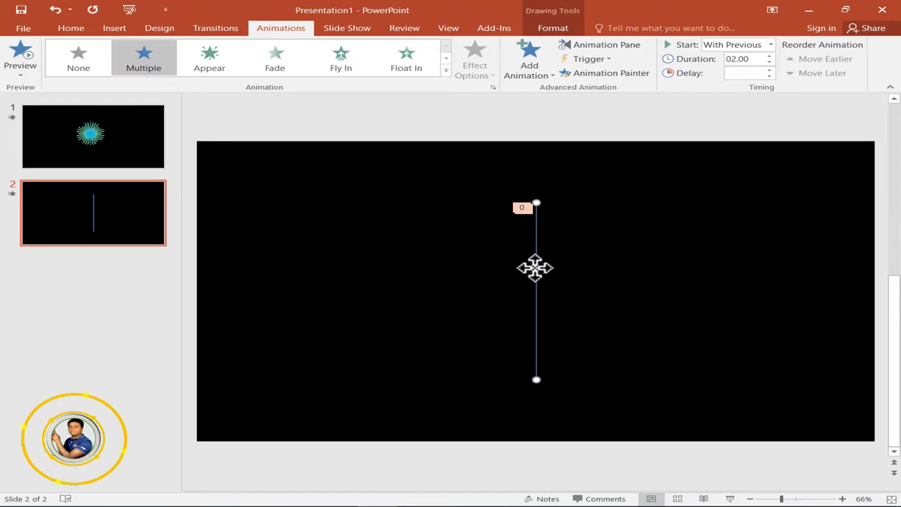
{"action": "key", "text": "ctrl+d"}
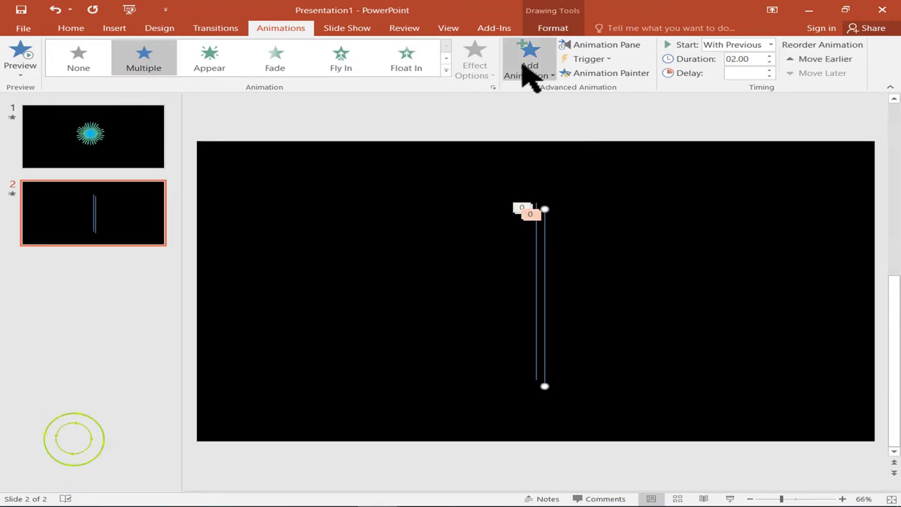
{"action": "left_click", "coordinate": [538, 30]}
{"action": "left_click", "coordinate": [423, 58]}
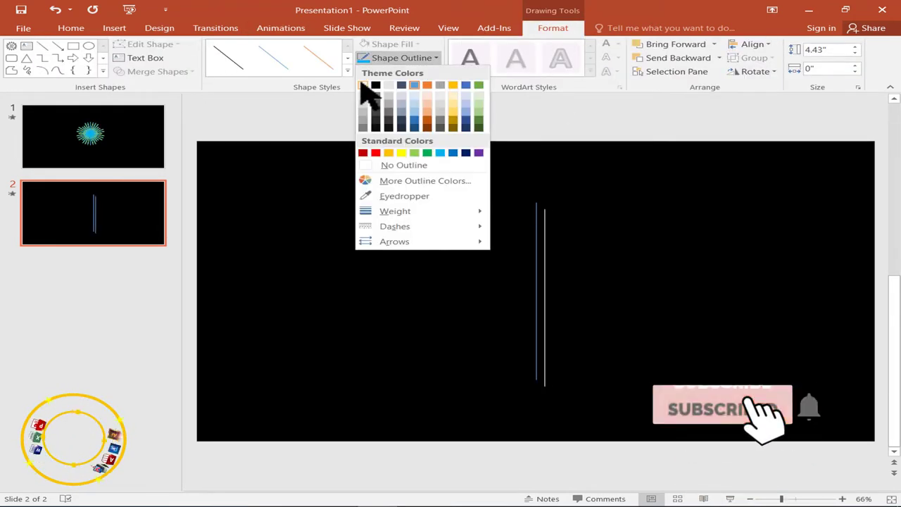
{"action": "left_click", "coordinate": [368, 91]}
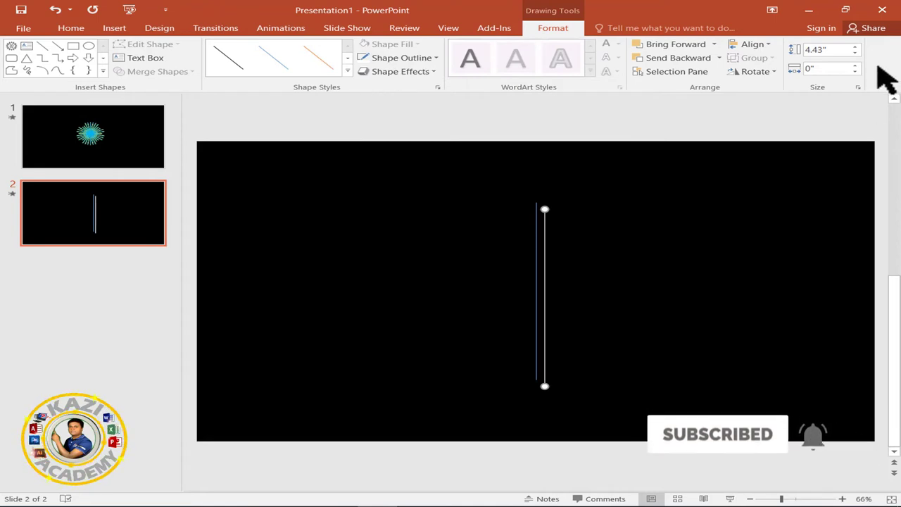
{"action": "left_click", "coordinate": [856, 54]}
{"action": "left_click", "coordinate": [856, 53]}
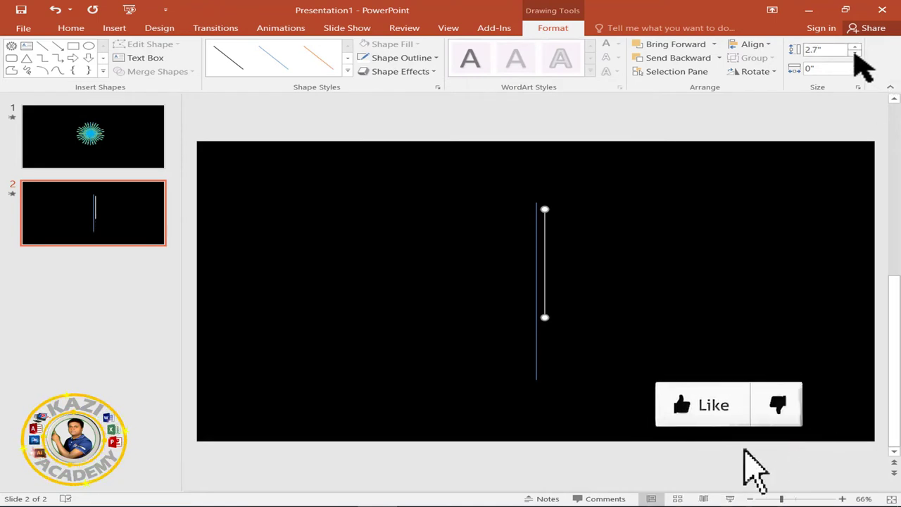
{"action": "left_click", "coordinate": [855, 53]}
{"action": "left_click", "coordinate": [856, 54]}
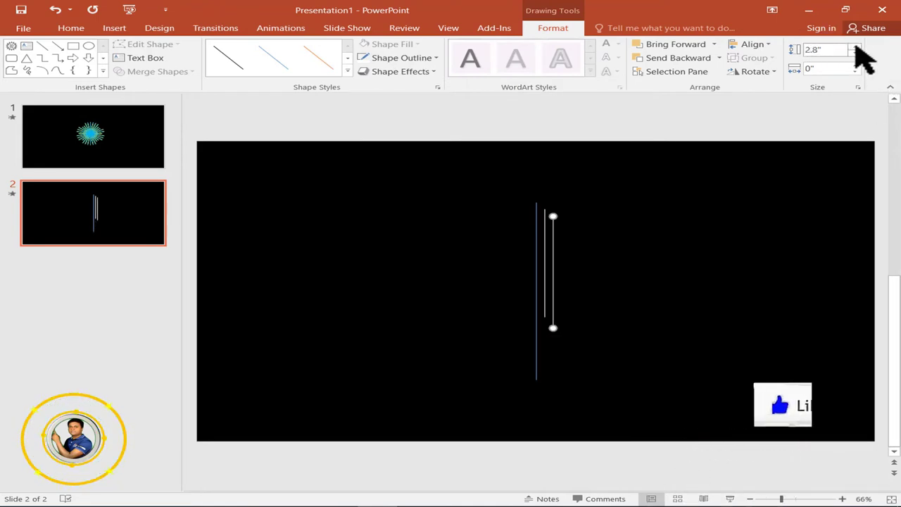
Add further line copies coloured red, yellow and green with varied lengths
{"action": "left_click", "coordinate": [856, 49]}
{"action": "left_click", "coordinate": [408, 58]}
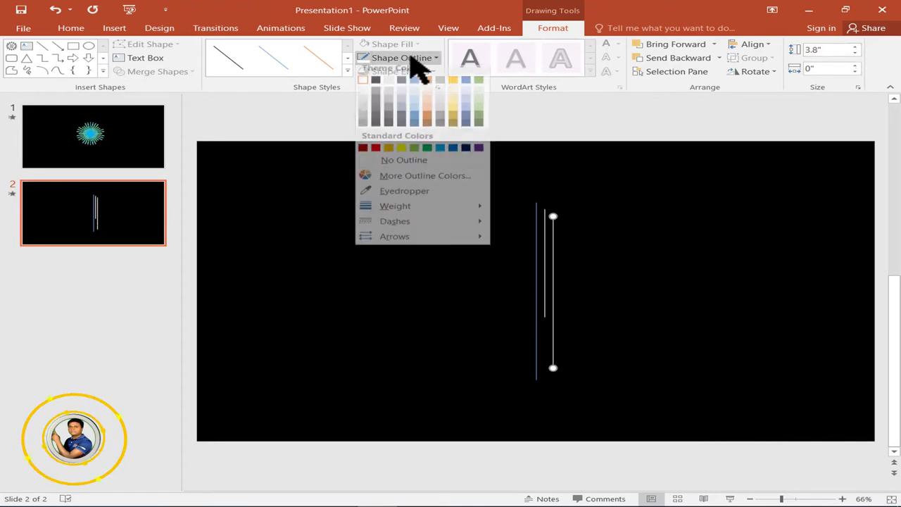
{"action": "left_click", "coordinate": [373, 152]}
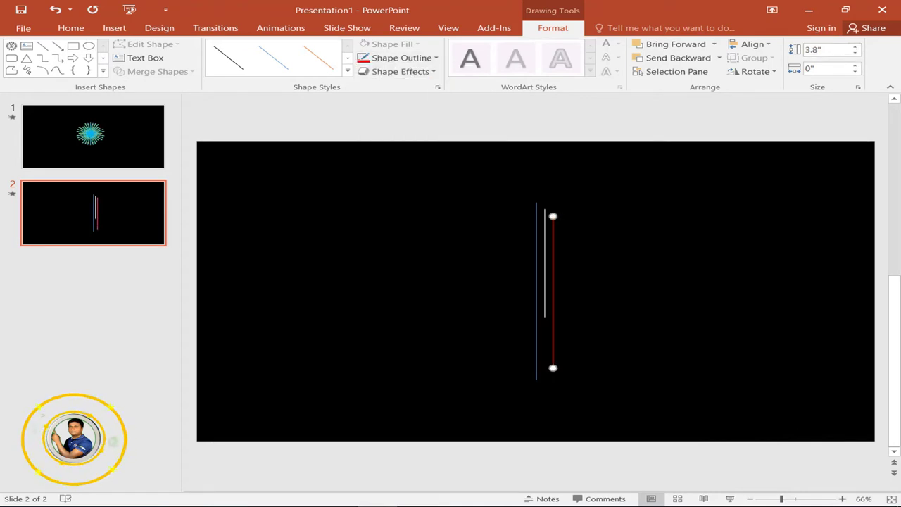
{"action": "left_click", "coordinate": [857, 54]}
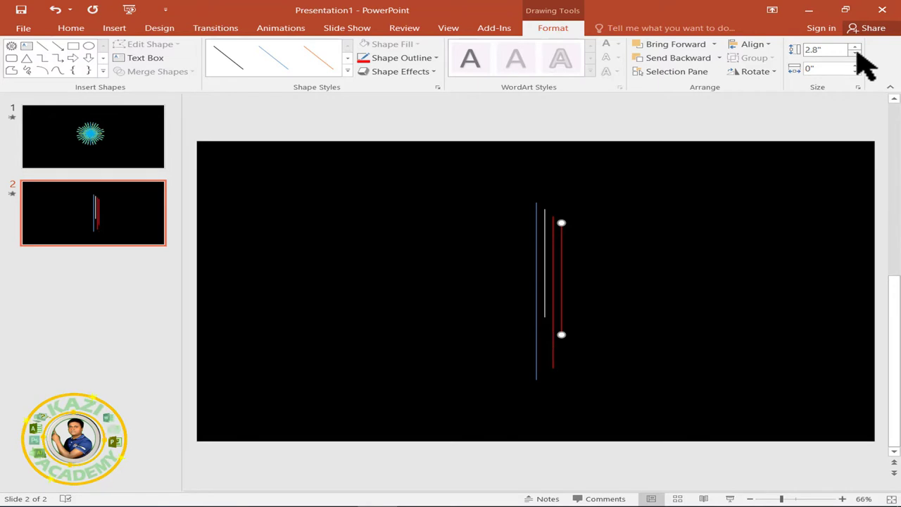
{"action": "left_click", "coordinate": [409, 58]}
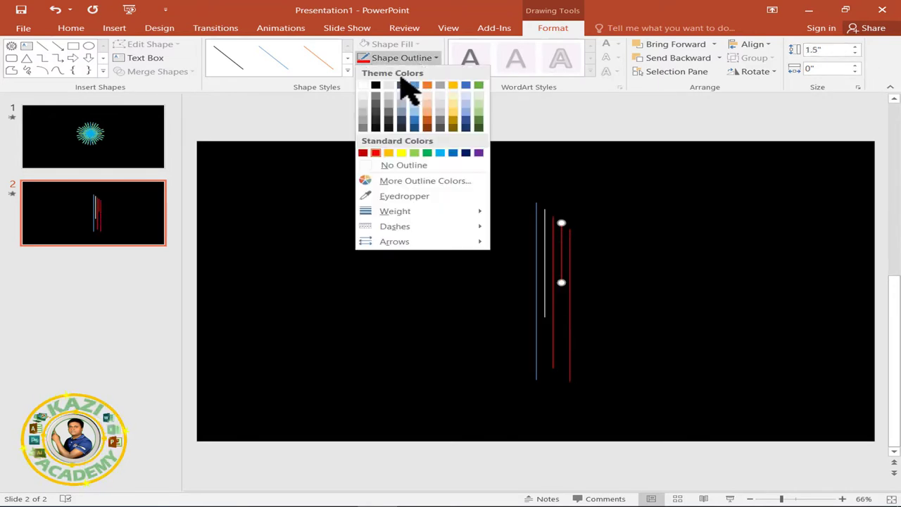
{"action": "left_click", "coordinate": [399, 152]}
{"action": "left_click", "coordinate": [409, 58]}
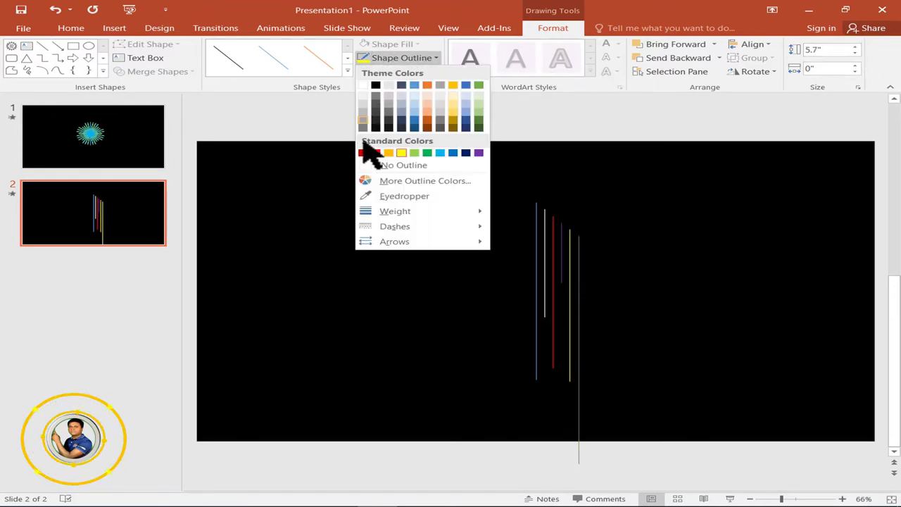
{"action": "left_click", "coordinate": [427, 152]}
Make more copies coloured dark blue, red, white and blue, then select all lines
{"action": "key", "text": "ctrl+d"}
{"action": "left_click", "coordinate": [409, 58]}
{"action": "left_click", "coordinate": [466, 153]}
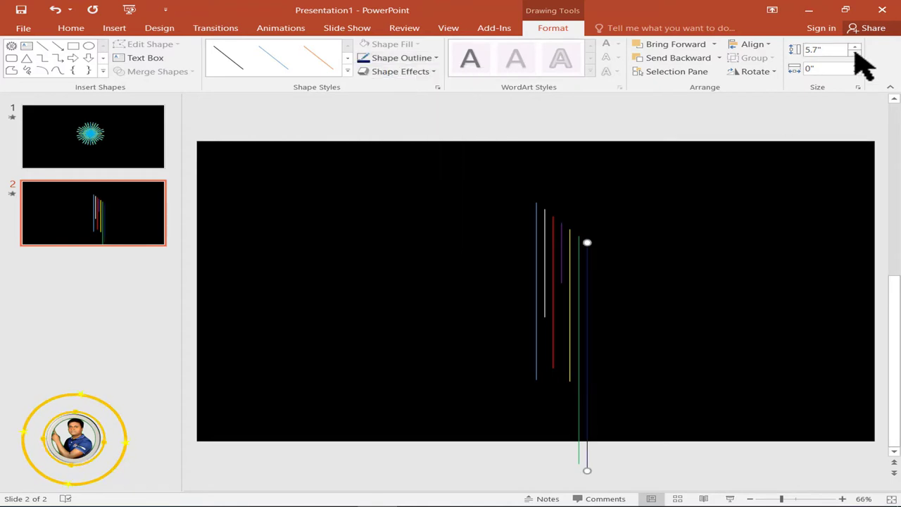
{"action": "key", "text": "ctrl+d"}
{"action": "left_click", "coordinate": [409, 58]}
{"action": "left_click", "coordinate": [375, 152]}
{"action": "key", "text": "ctrl+d"}
{"action": "left_click", "coordinate": [409, 58]}
{"action": "left_click", "coordinate": [366, 93]}
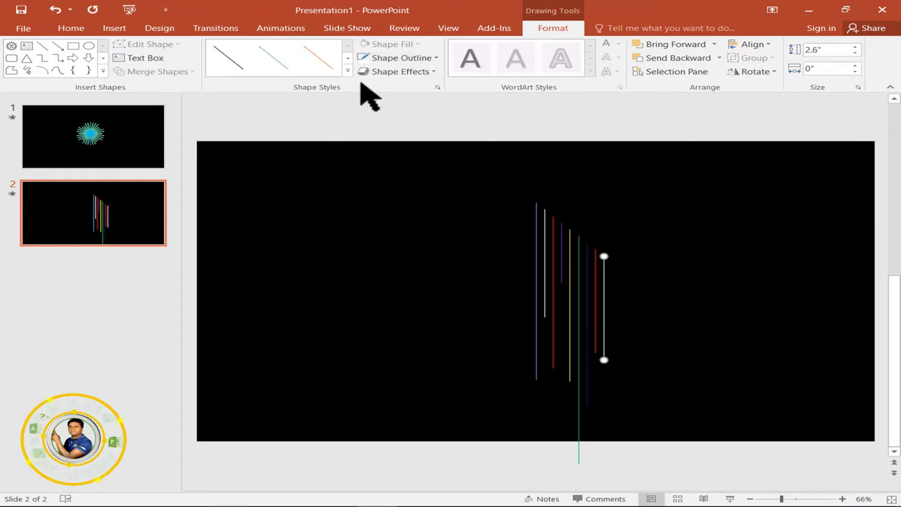
{"action": "left_click", "coordinate": [408, 58]}
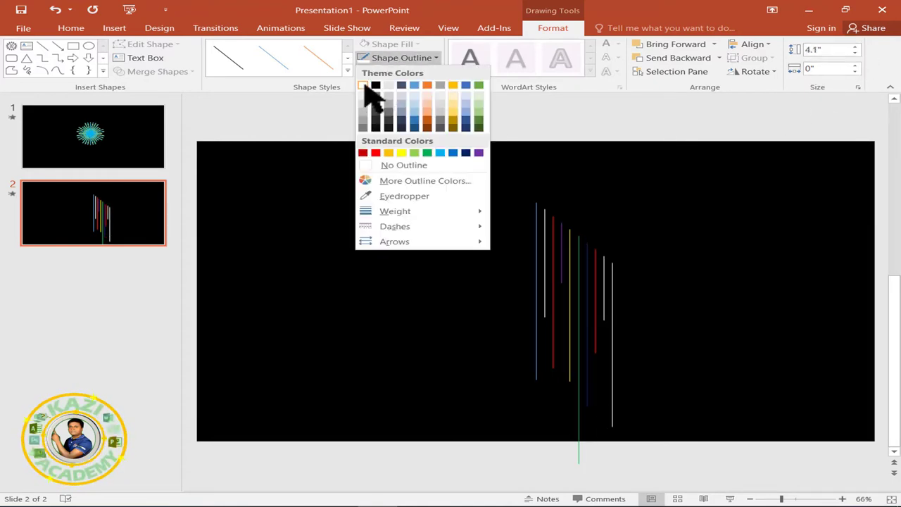
{"action": "left_click", "coordinate": [448, 152]}
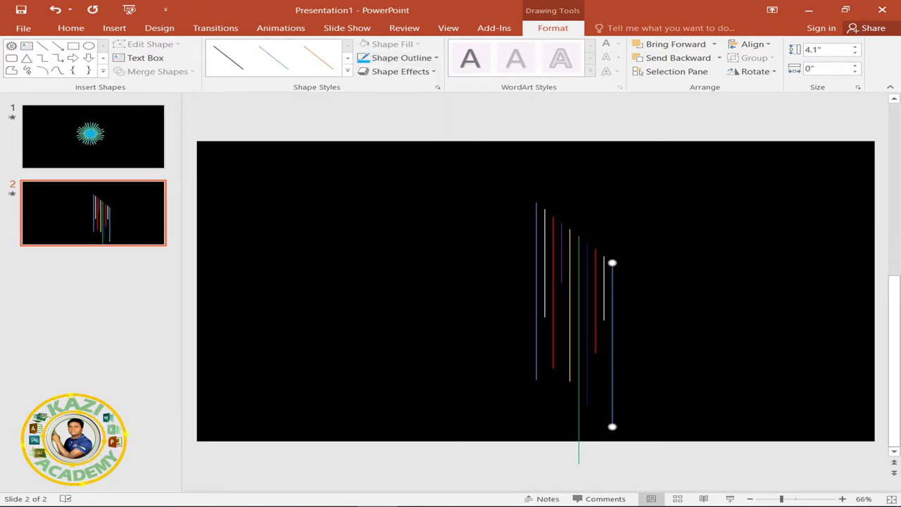
{"action": "key", "text": "Escape"}
{"action": "key", "text": "ctrl+a"}
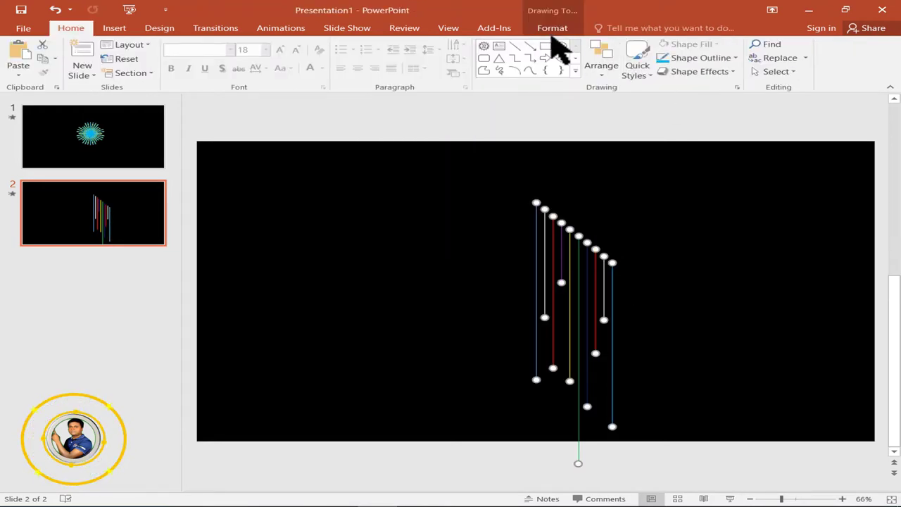
Align all ten lines center and middle relative to the slide, overlapping as one line
{"action": "left_click", "coordinate": [552, 29]}
{"action": "left_click", "coordinate": [750, 44]}
{"action": "left_click", "coordinate": [780, 75]}
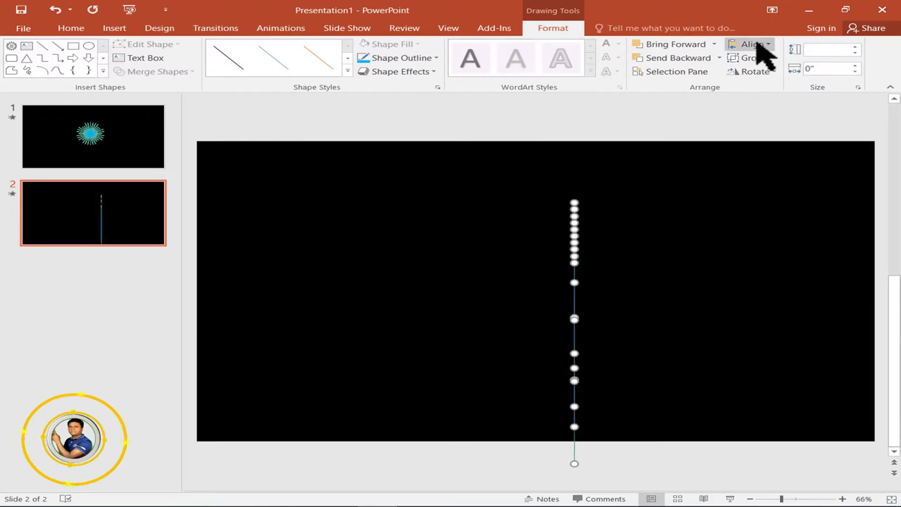
{"action": "left_click", "coordinate": [758, 44]}
{"action": "left_click", "coordinate": [782, 121]}
{"action": "left_click", "coordinate": [760, 45]}
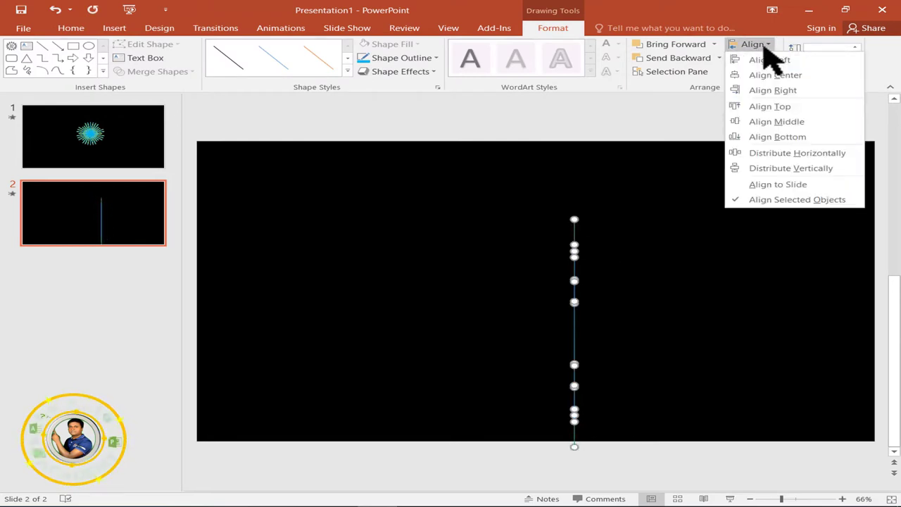
{"action": "left_click", "coordinate": [774, 185]}
{"action": "left_click", "coordinate": [758, 45]}
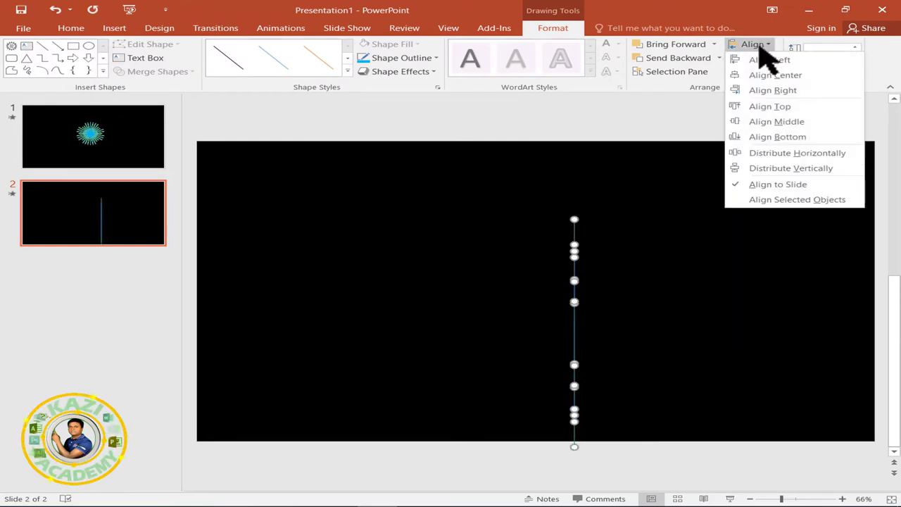
{"action": "left_click", "coordinate": [775, 75]}
{"action": "left_click", "coordinate": [752, 44]}
{"action": "left_click", "coordinate": [775, 121]}
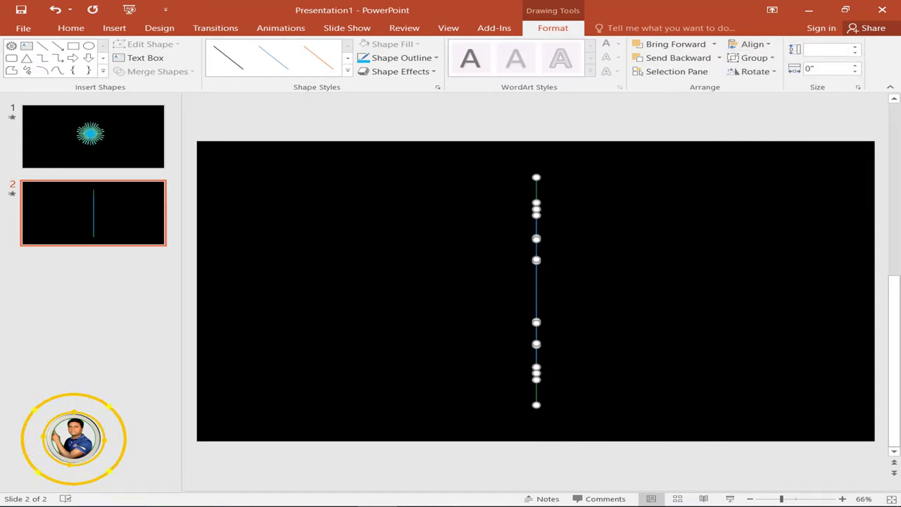
{"action": "left_click", "coordinate": [282, 28]}
Drag each line's animation bar progressively later, cascading starts from 0.6 s past 6.3 s
{"action": "left_click", "coordinate": [616, 48]}
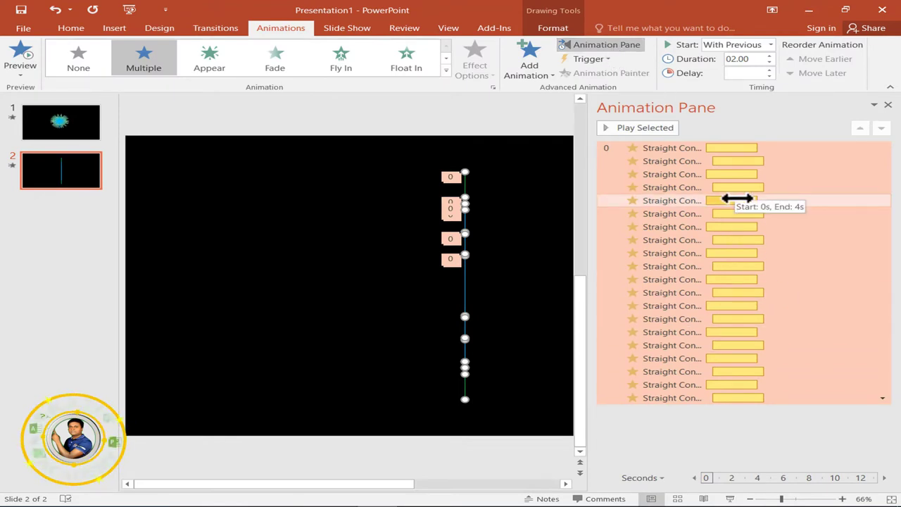
{"action": "mouse_move", "coordinate": [716, 175]}
{"action": "left_mouse_down"}
{"action": "mouse_move", "coordinate": [728, 176]}
{"action": "mouse_move", "coordinate": [739, 200]}
{"action": "mouse_move", "coordinate": [773, 227]}
{"action": "mouse_move", "coordinate": [781, 253]}
{"action": "left_mouse_up"}
{"action": "left_click_drag", "start_coordinate": [737, 267], "coordinate": [785, 266]}
{"action": "mouse_move", "coordinate": [737, 292]}
{"action": "left_mouse_down"}
{"action": "mouse_move", "coordinate": [795, 292]}
{"action": "mouse_move", "coordinate": [800, 306]}
{"action": "left_mouse_up"}
{"action": "left_click_drag", "start_coordinate": [737, 319], "coordinate": [818, 320]}
{"action": "mouse_move", "coordinate": [733, 332]}
{"action": "left_mouse_down"}
{"action": "mouse_move", "coordinate": [815, 332]}
{"action": "mouse_move", "coordinate": [819, 345]}
{"action": "left_mouse_up"}
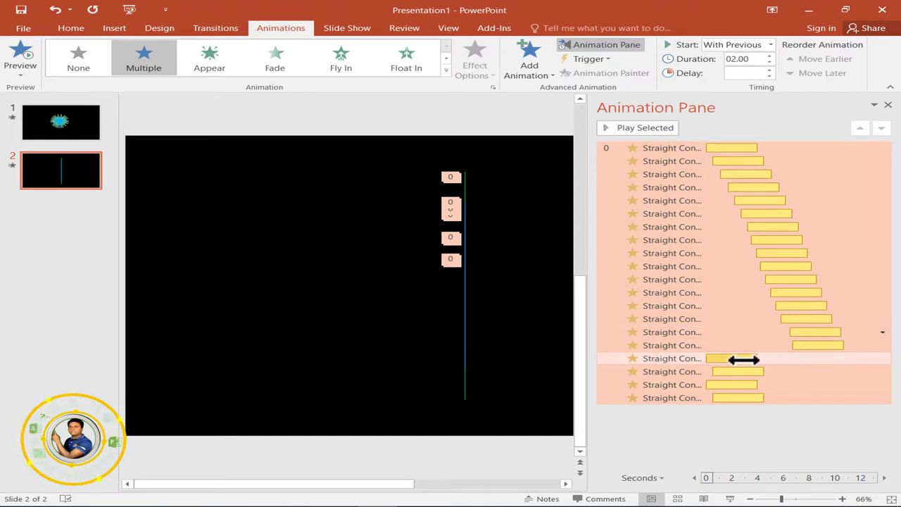
{"action": "left_click_drag", "start_coordinate": [741, 359], "coordinate": [831, 358]}
{"action": "mouse_move", "coordinate": [738, 372]}
{"action": "left_mouse_down"}
{"action": "mouse_move", "coordinate": [825, 372]}
{"action": "mouse_move", "coordinate": [831, 385]}
{"action": "left_mouse_up"}
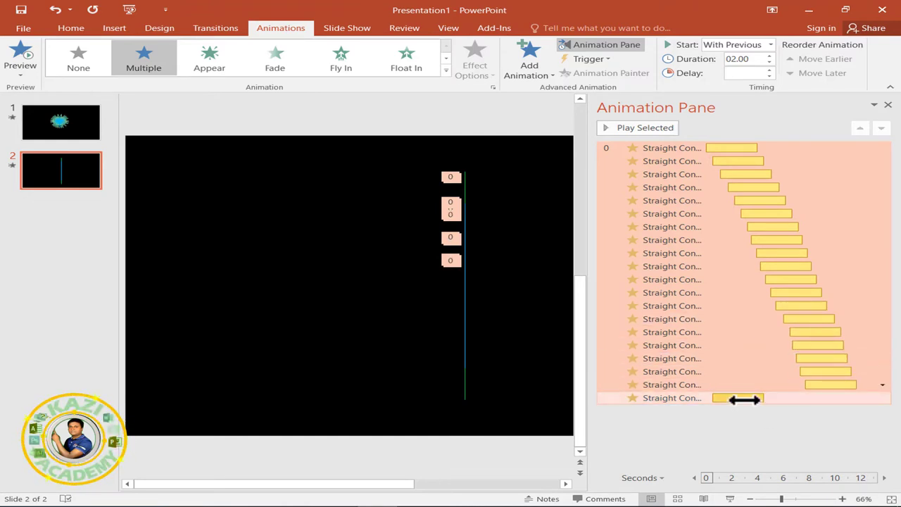
{"action": "left_click_drag", "start_coordinate": [740, 398], "coordinate": [835, 399]}
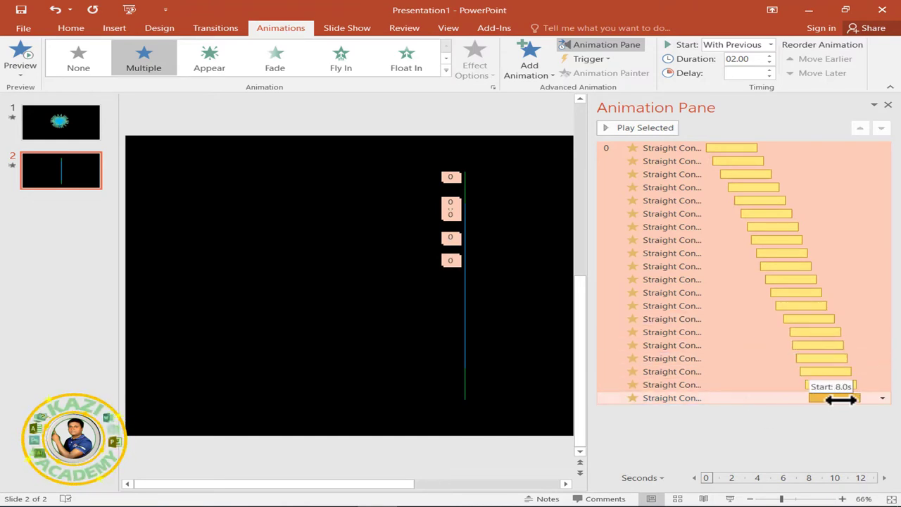
{"action": "left_click", "coordinate": [642, 128]}
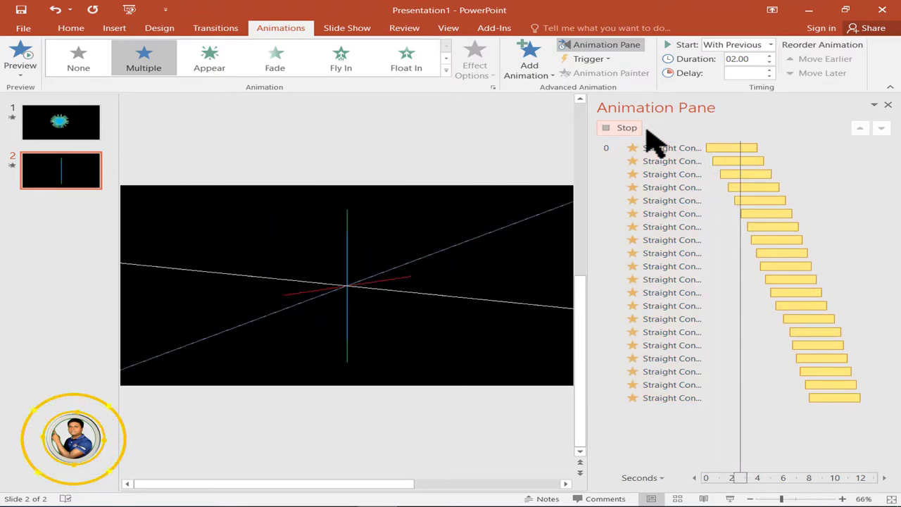
{"action": "left_click_drag", "start_coordinate": [584, 161], "coordinate": [788, 163]}
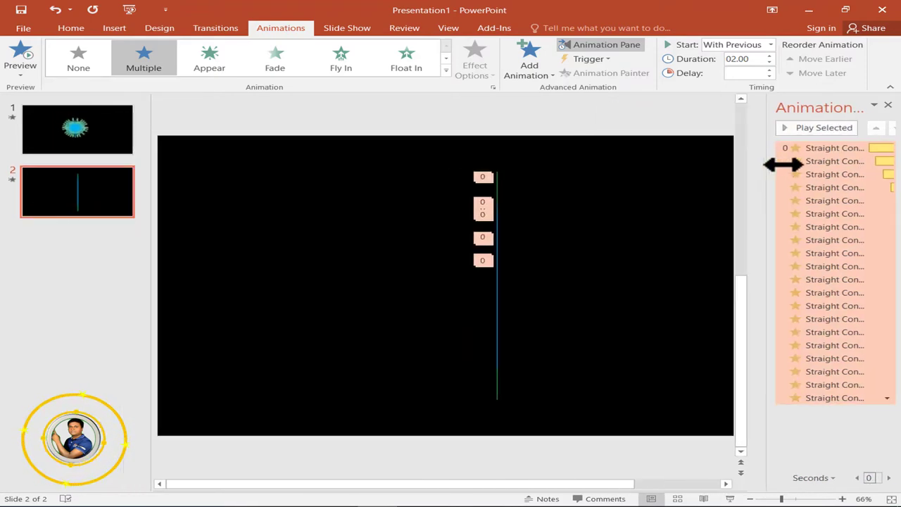
{"action": "left_click", "coordinate": [841, 127]}
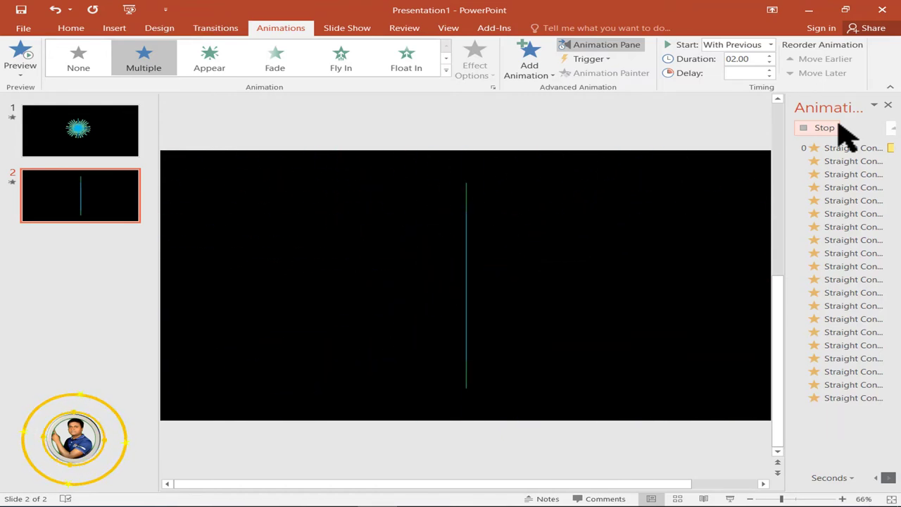
{"action": "left_click", "coordinate": [829, 131]}
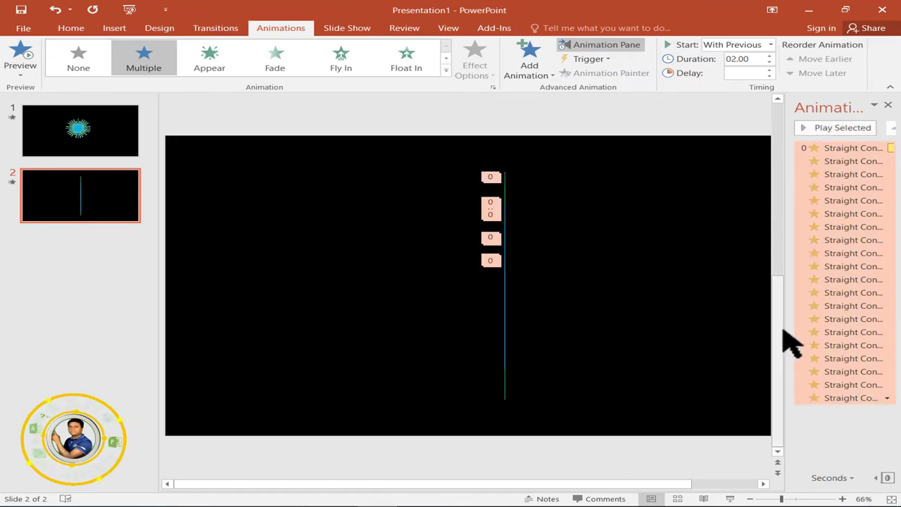
{"action": "left_click_drag", "start_coordinate": [786, 326], "coordinate": [535, 324]}
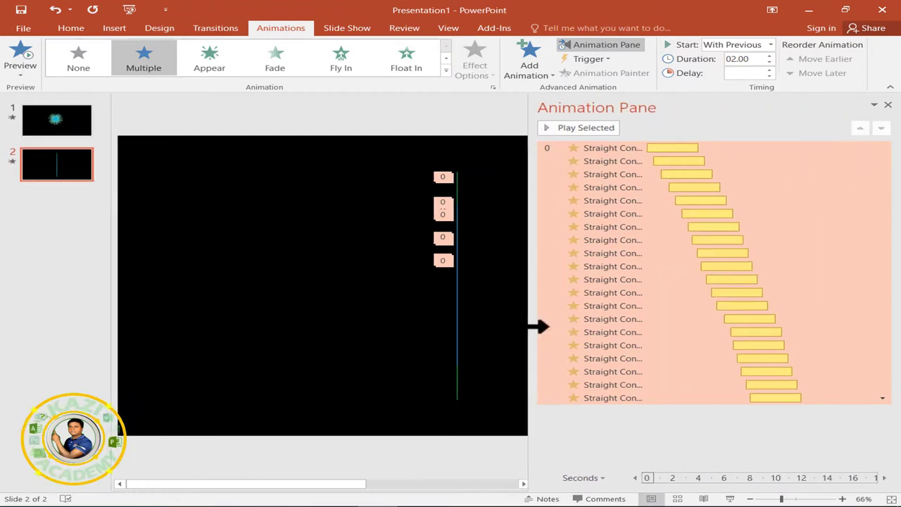
Give the line animations a 0.5-second smooth start and repeat them until the end of the slide
{"action": "left_click", "coordinate": [883, 398]}
{"action": "left_click", "coordinate": [811, 454]}
{"action": "type", "text": "0.5"}
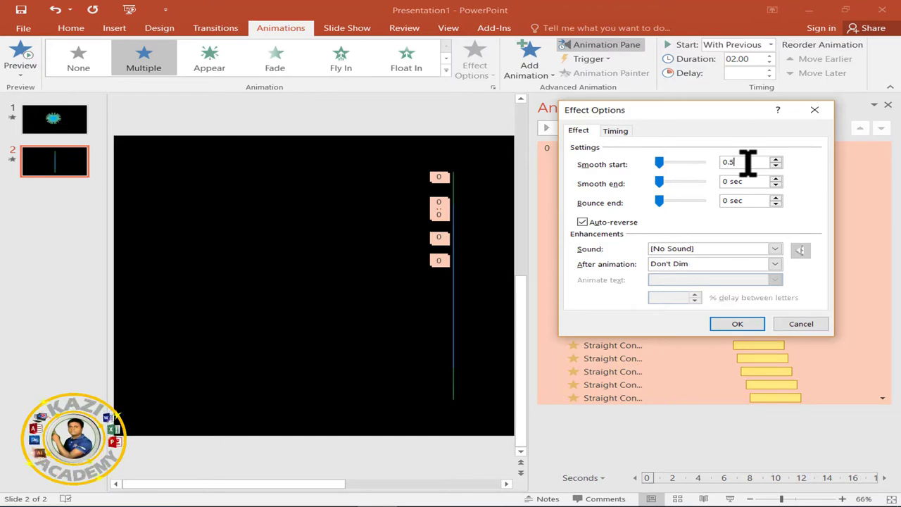
{"action": "left_click", "coordinate": [616, 131]}
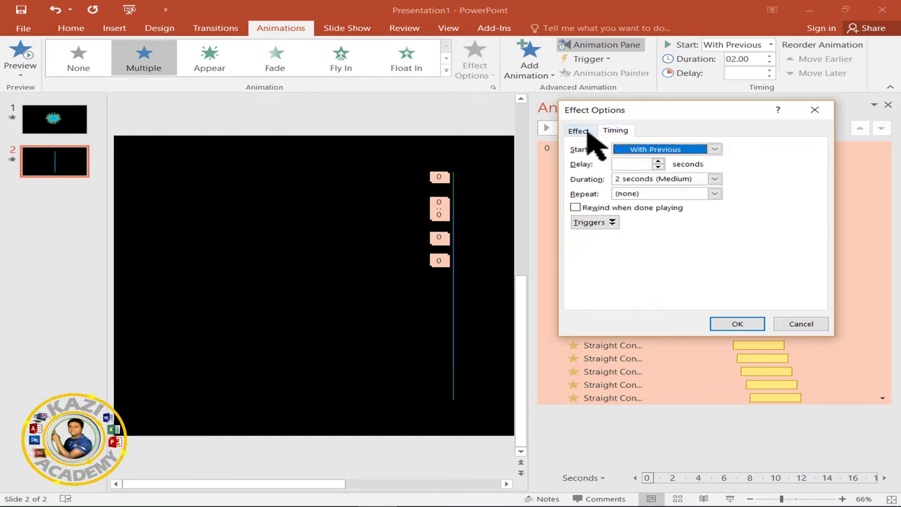
{"action": "left_click", "coordinate": [715, 194]}
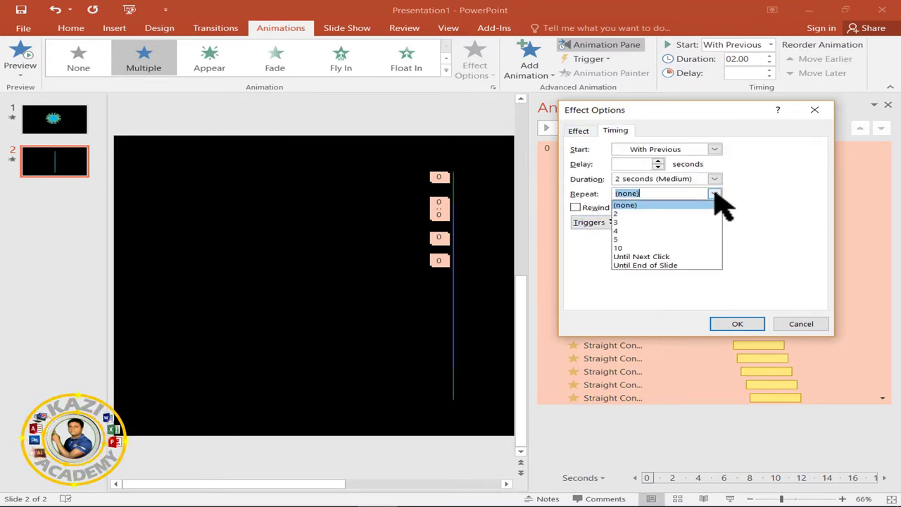
{"action": "left_click", "coordinate": [670, 265]}
{"action": "left_click", "coordinate": [737, 324]}
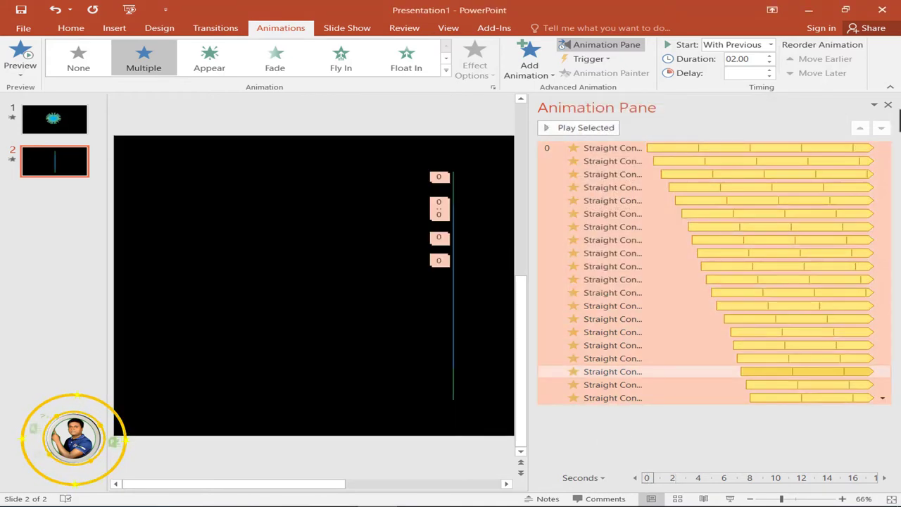
{"action": "left_click", "coordinate": [888, 104]}
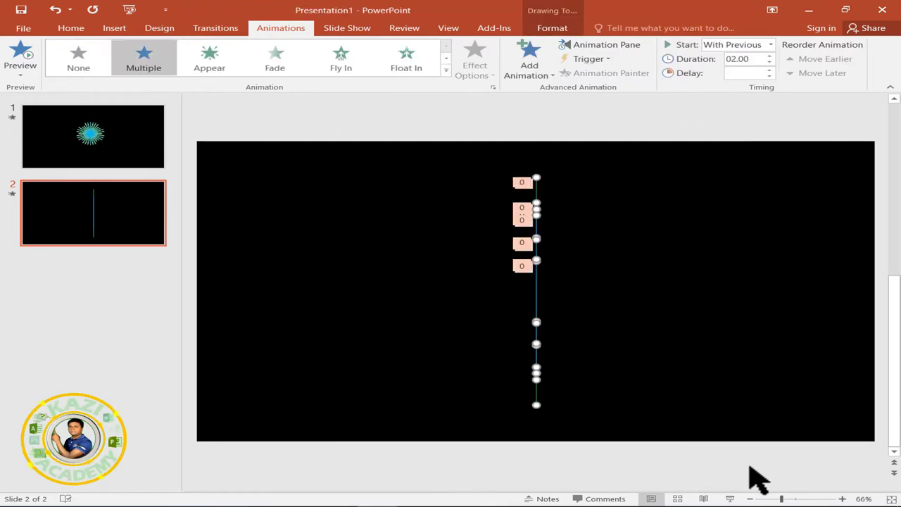
Duplicate the lines with Ctrl+D and stagger the copies' animation starts from about 1.5 to 11.6 seconds
{"action": "key", "text": "ctrl+d"}
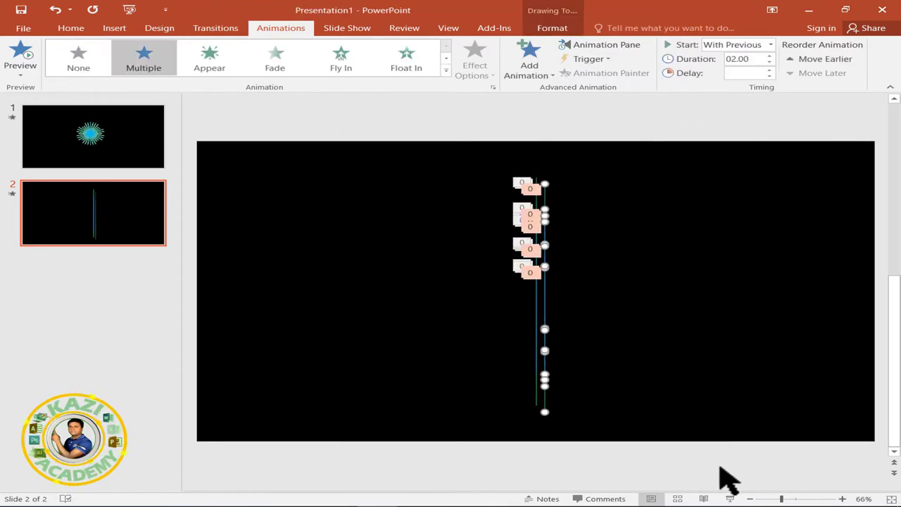
{"action": "left_click", "coordinate": [609, 47]}
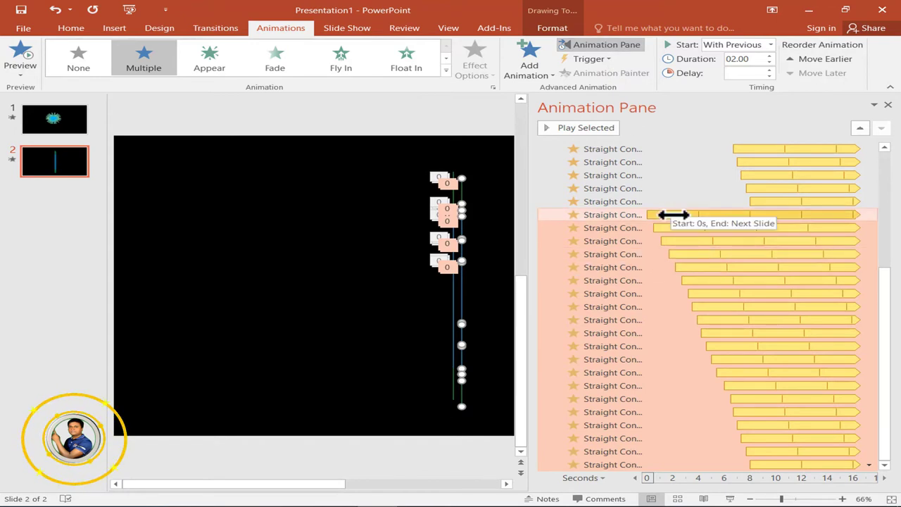
{"action": "mouse_move", "coordinate": [674, 216]}
{"action": "left_mouse_down"}
{"action": "mouse_move", "coordinate": [701, 229]}
{"action": "mouse_move", "coordinate": [730, 267]}
{"action": "mouse_move", "coordinate": [762, 281]}
{"action": "mouse_move", "coordinate": [762, 293]}
{"action": "left_mouse_up"}
{"action": "mouse_move", "coordinate": [730, 307]}
{"action": "left_mouse_down"}
{"action": "mouse_move", "coordinate": [769, 307]}
{"action": "mouse_move", "coordinate": [776, 320]}
{"action": "left_mouse_up"}
{"action": "mouse_move", "coordinate": [731, 333]}
{"action": "left_mouse_down"}
{"action": "mouse_move", "coordinate": [780, 333]}
{"action": "mouse_move", "coordinate": [779, 347]}
{"action": "left_mouse_up"}
{"action": "left_click_drag", "start_coordinate": [740, 373], "coordinate": [786, 372]}
{"action": "mouse_move", "coordinate": [740, 386]}
{"action": "left_mouse_down"}
{"action": "mouse_move", "coordinate": [782, 385]}
{"action": "mouse_move", "coordinate": [802, 398]}
{"action": "left_mouse_up"}
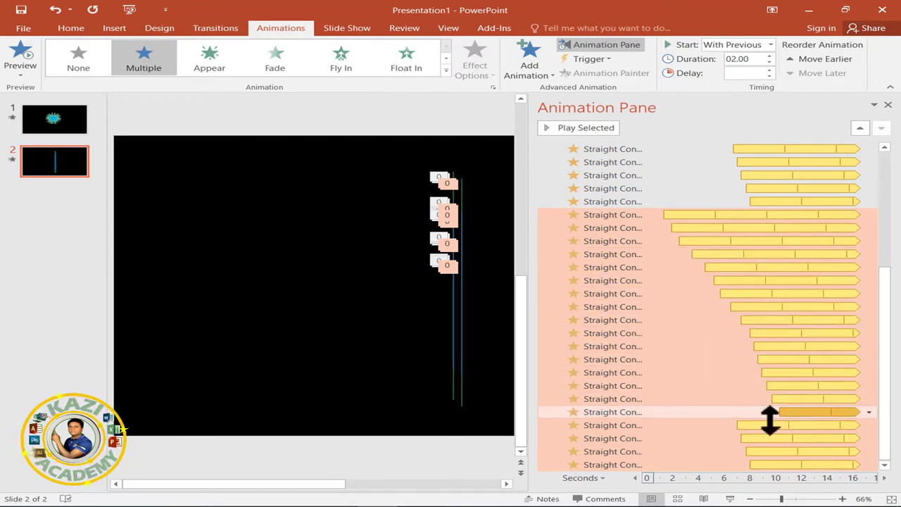
{"action": "left_click_drag", "start_coordinate": [748, 412], "coordinate": [795, 412]}
{"action": "mouse_move", "coordinate": [750, 425]}
{"action": "left_mouse_down"}
{"action": "mouse_move", "coordinate": [797, 425]}
{"action": "mouse_move", "coordinate": [830, 465]}
{"action": "left_mouse_up"}
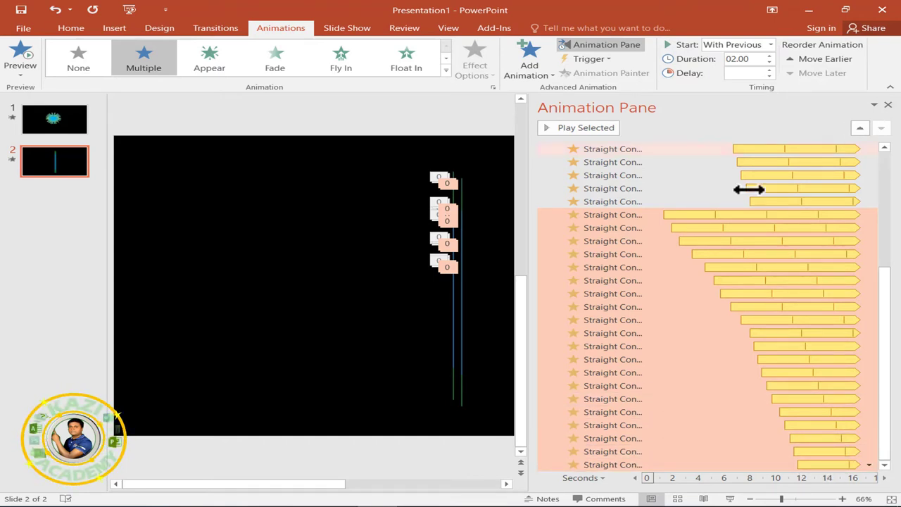
Select every other line animation row in the Animation Pane
{"action": "left_click", "coordinate": [628, 215]}
{"action": "left_click", "coordinate": [622, 240], "text": "ctrl"}
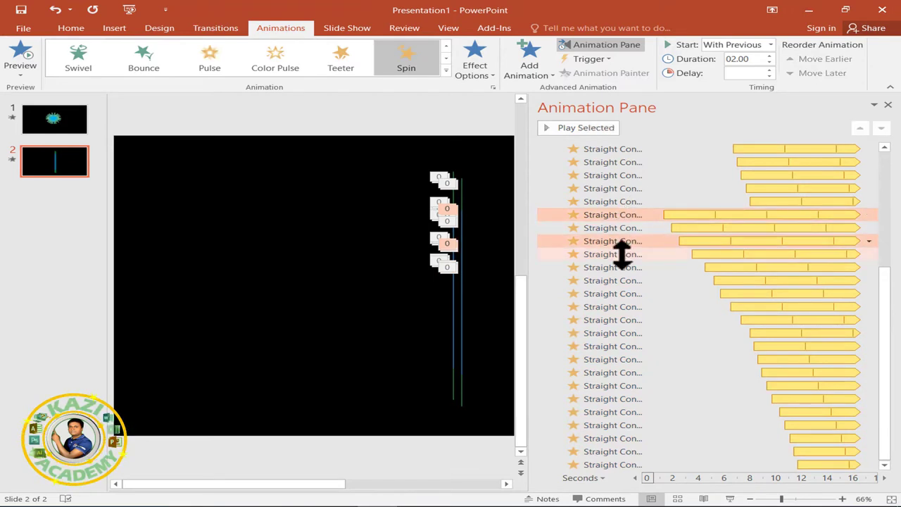
{"action": "left_click", "coordinate": [624, 268], "text": "ctrl"}
{"action": "left_click", "coordinate": [619, 294], "text": "ctrl"}
{"action": "left_click", "coordinate": [615, 319], "text": "ctrl"}
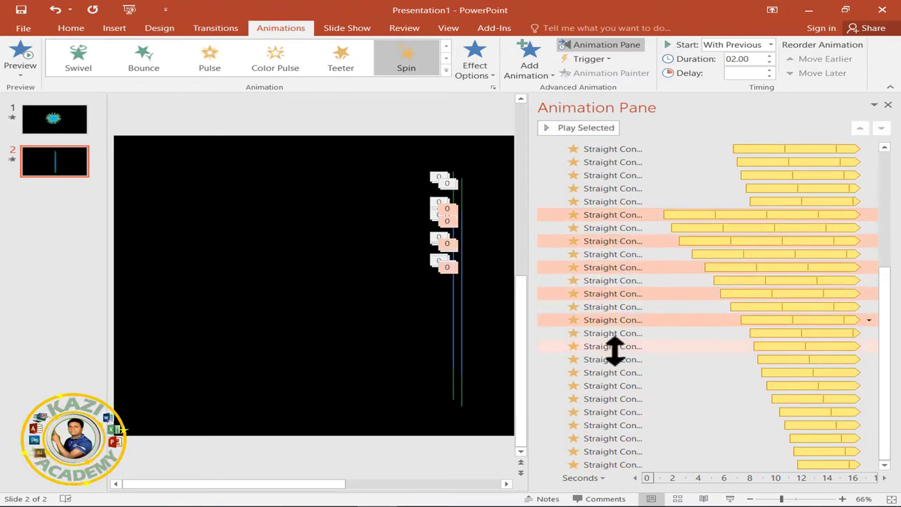
{"action": "left_click", "coordinate": [622, 346], "text": "ctrl"}
{"action": "left_click", "coordinate": [627, 373], "text": "ctrl"}
{"action": "left_click", "coordinate": [604, 399], "text": "ctrl"}
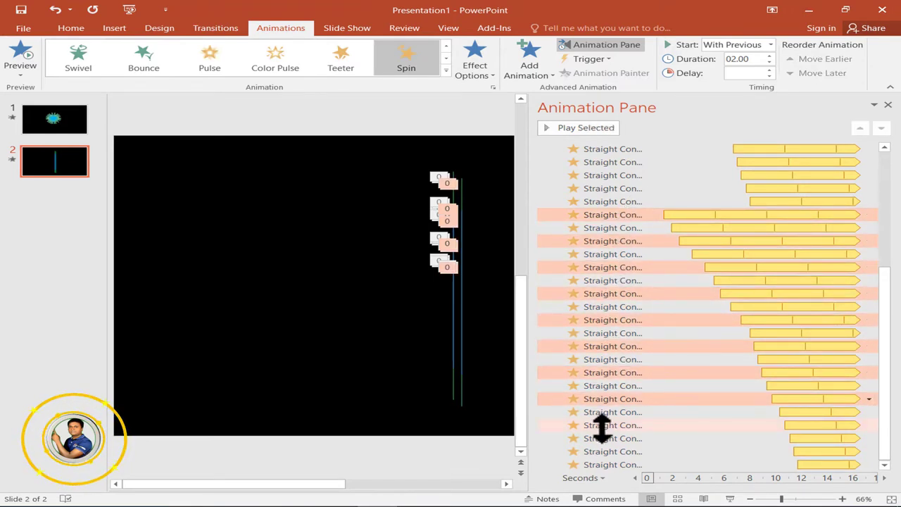
{"action": "left_click", "coordinate": [602, 425], "text": "ctrl"}
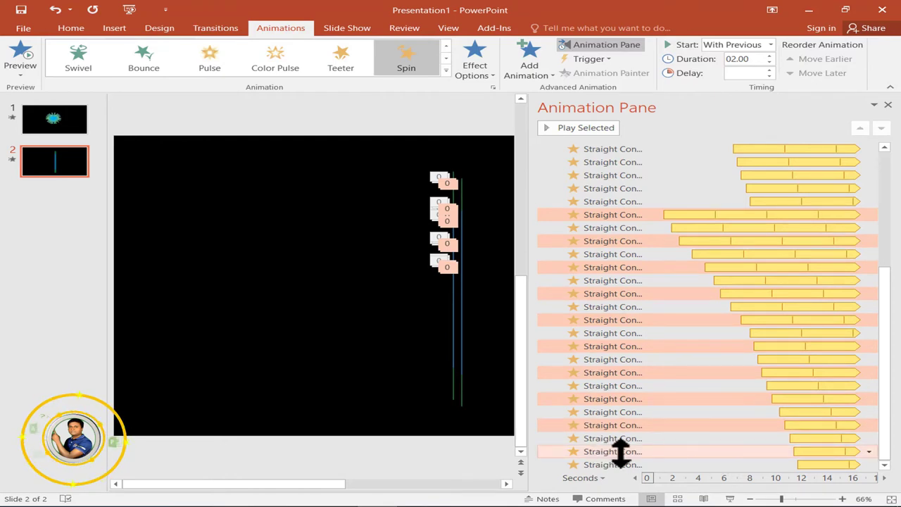
Set the selected Spin effects to turn counterclockwise over 3 seconds (Slow)
{"action": "left_click", "coordinate": [869, 452]}
{"action": "left_click", "coordinate": [755, 396]}
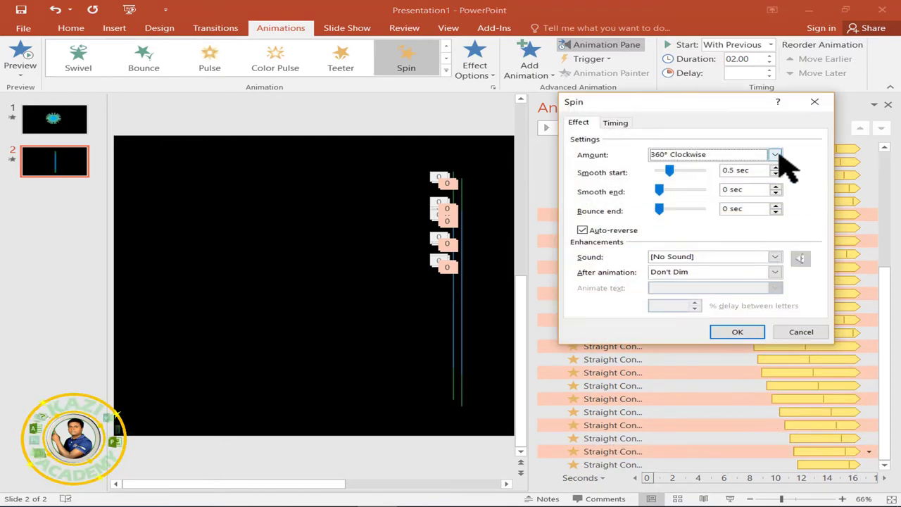
{"action": "left_click", "coordinate": [776, 156]}
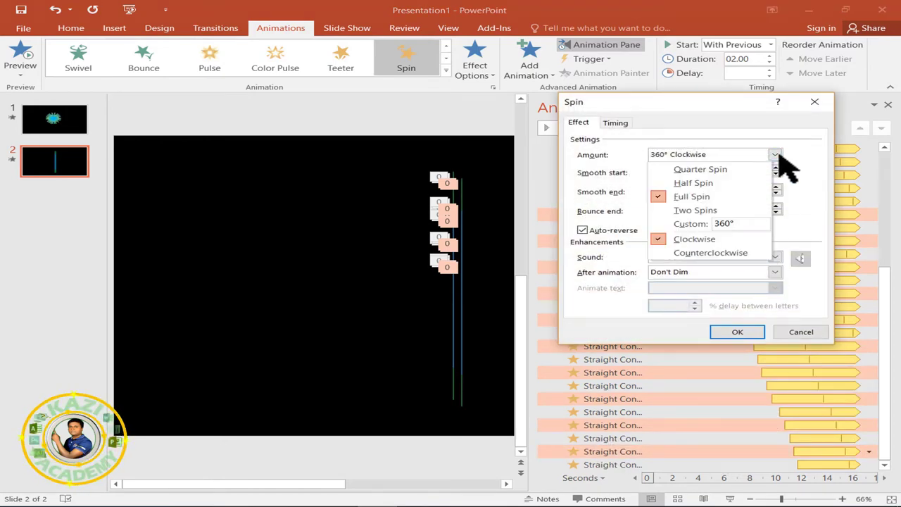
{"action": "left_click", "coordinate": [719, 254]}
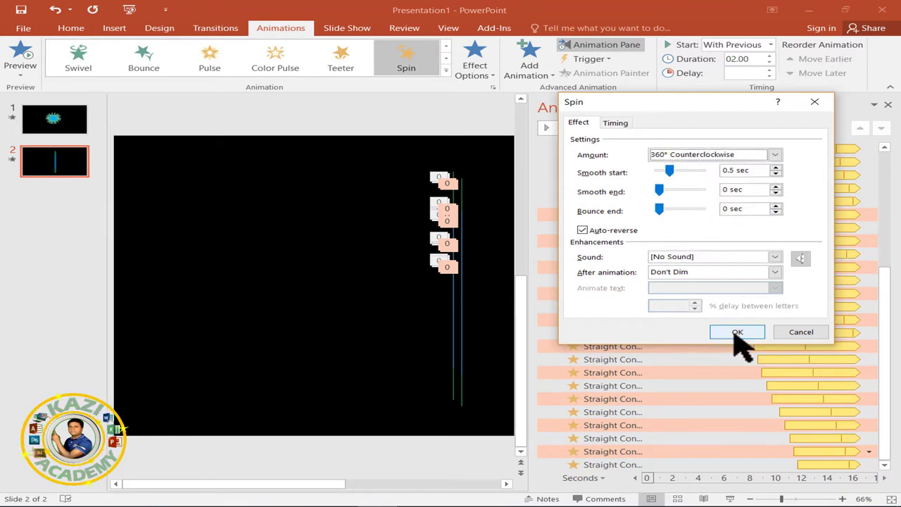
{"action": "left_click", "coordinate": [614, 123]}
{"action": "left_click", "coordinate": [715, 171]}
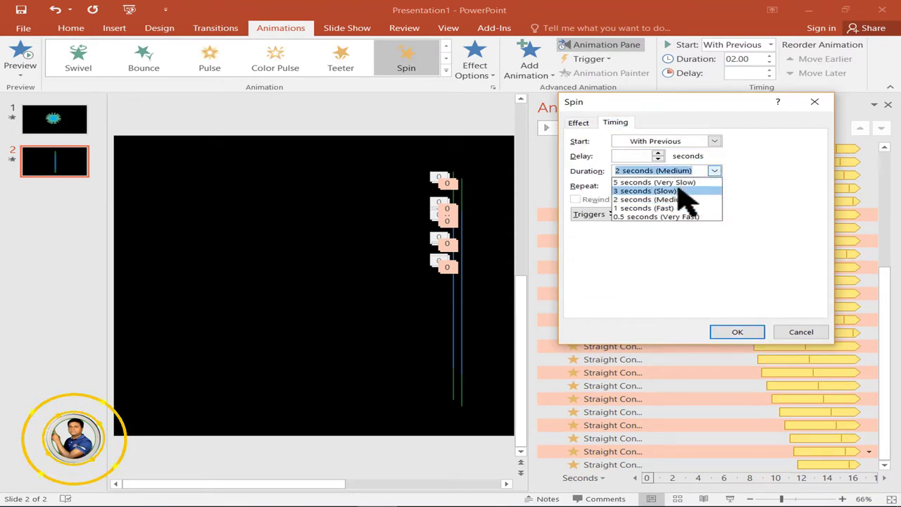
{"action": "left_click", "coordinate": [679, 193]}
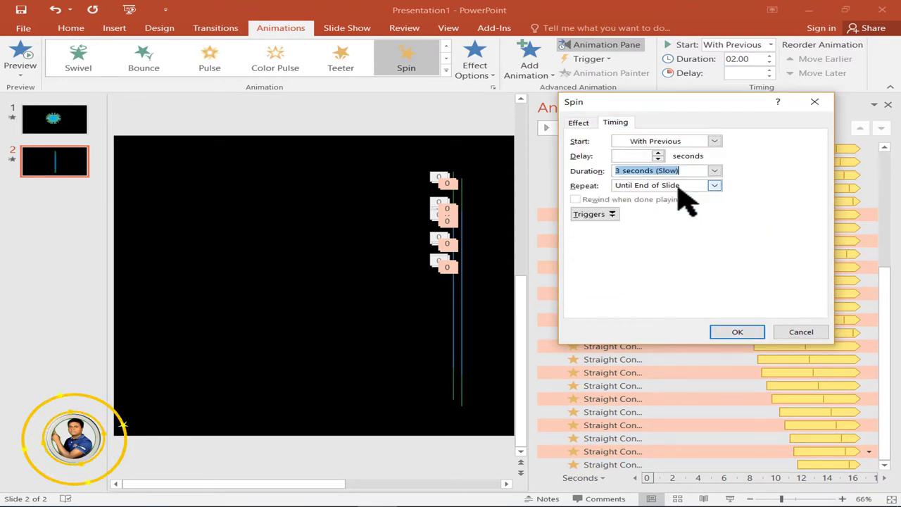
{"action": "left_click", "coordinate": [736, 333]}
Select the alternate line animation rows in the Animation Pane
{"action": "left_click", "coordinate": [610, 241]}
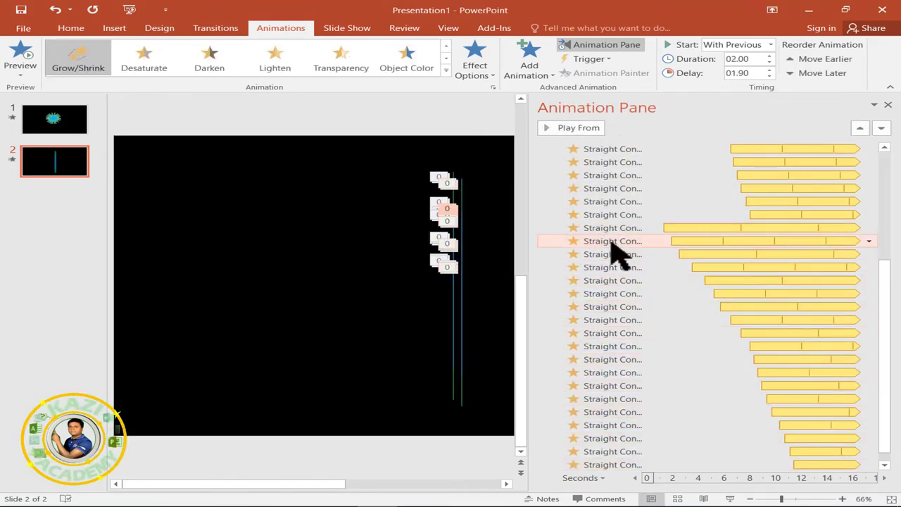
{"action": "left_click", "coordinate": [610, 267], "text": "ctrl"}
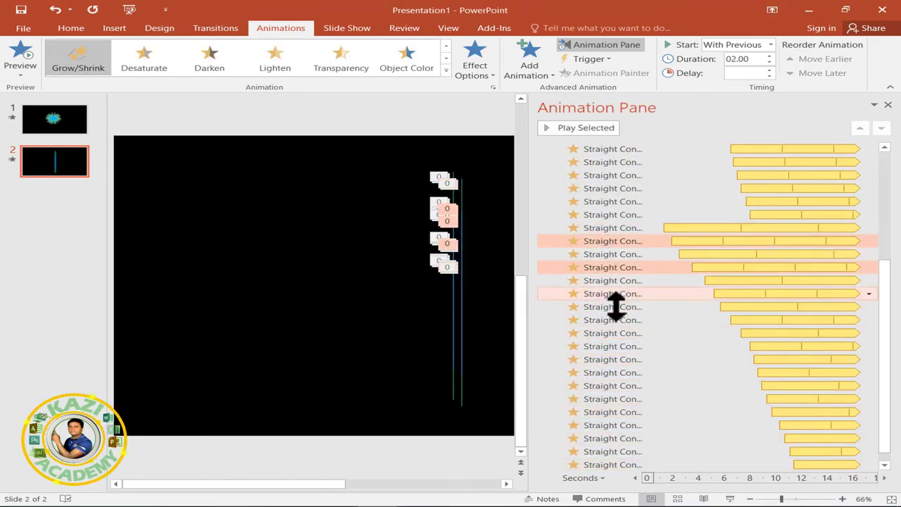
{"action": "left_click", "coordinate": [612, 294], "text": "ctrl"}
{"action": "left_click", "coordinate": [611, 320], "text": "ctrl"}
{"action": "left_click", "coordinate": [610, 347], "text": "ctrl"}
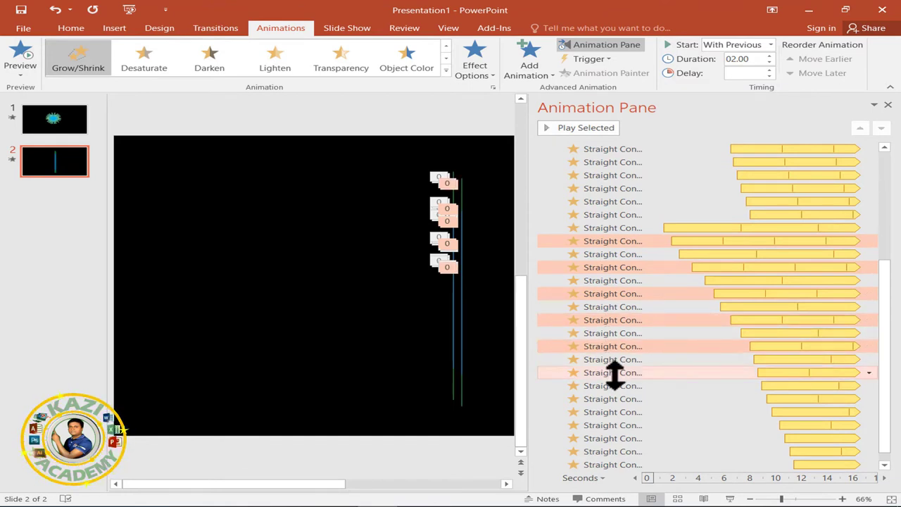
{"action": "left_click", "coordinate": [610, 373], "text": "ctrl"}
{"action": "left_click", "coordinate": [611, 398], "text": "ctrl"}
{"action": "left_click", "coordinate": [610, 425], "text": "ctrl"}
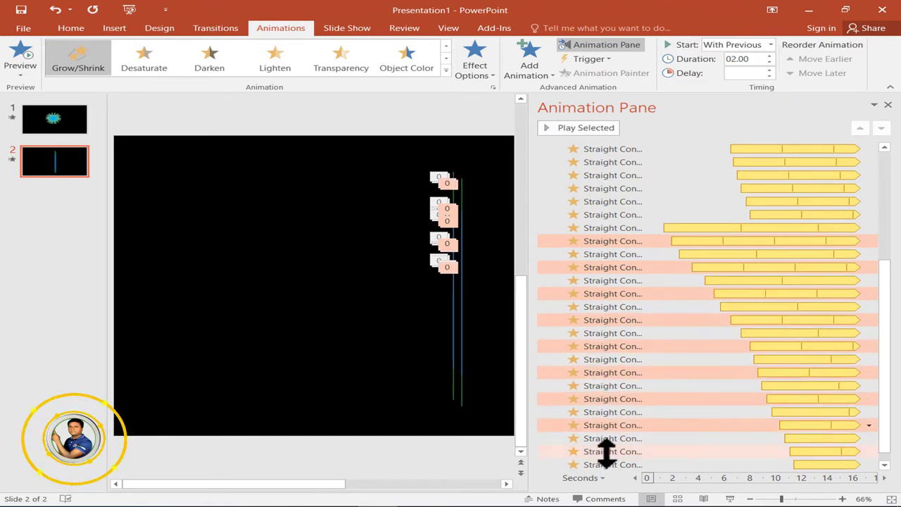
{"action": "left_click", "coordinate": [652, 454], "text": "ctrl"}
{"action": "scroll", "coordinate": [890, 396], "scroll_direction": "down", "scroll_amount": 1}
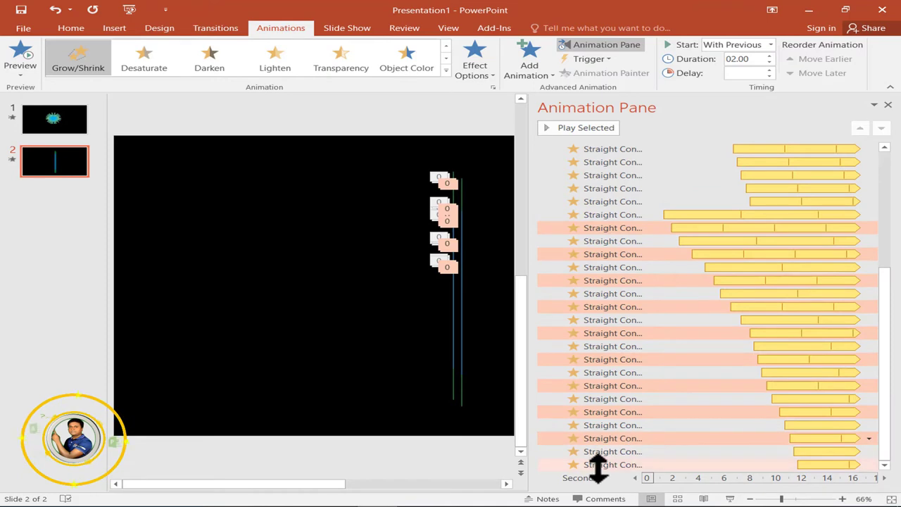
Set their Grow/Shrink to a custom 500% vertical size lasting 3 seconds (Slow)
{"action": "right_click", "coordinate": [625, 228]}
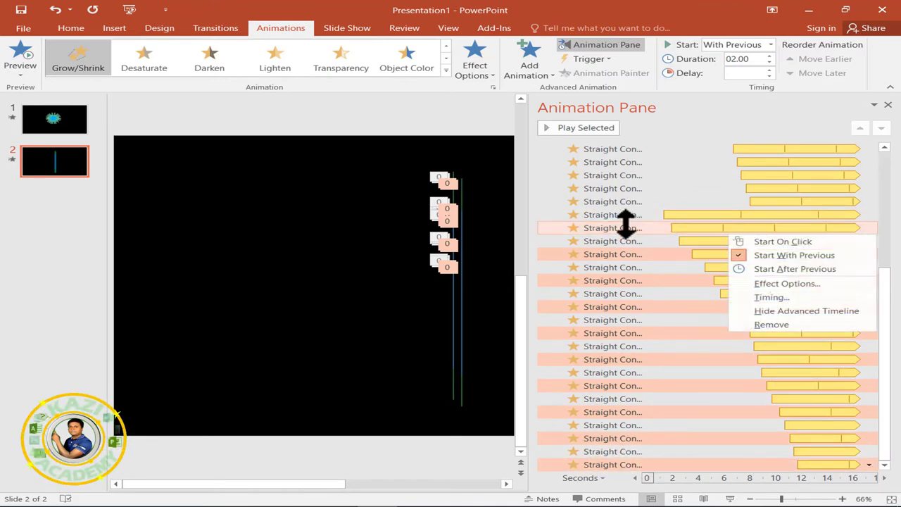
{"action": "left_click", "coordinate": [787, 284]}
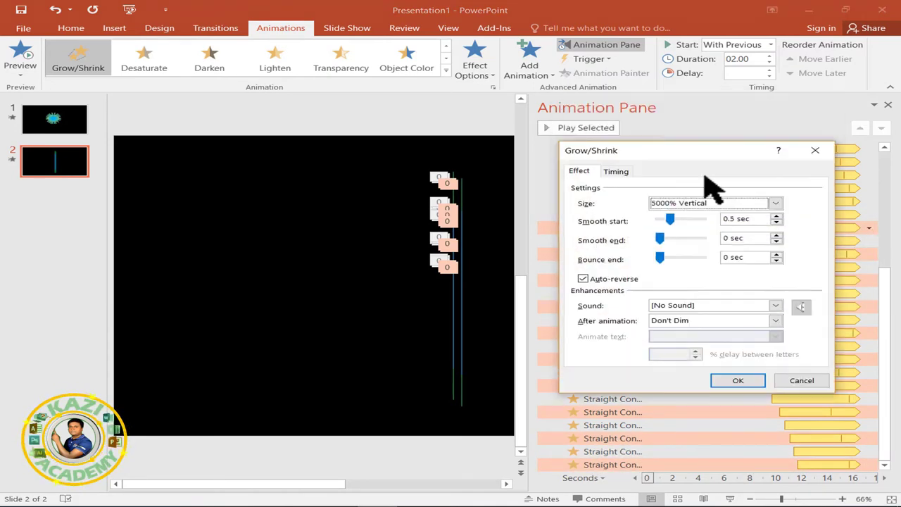
{"action": "left_click_drag", "start_coordinate": [699, 150], "coordinate": [672, 83]}
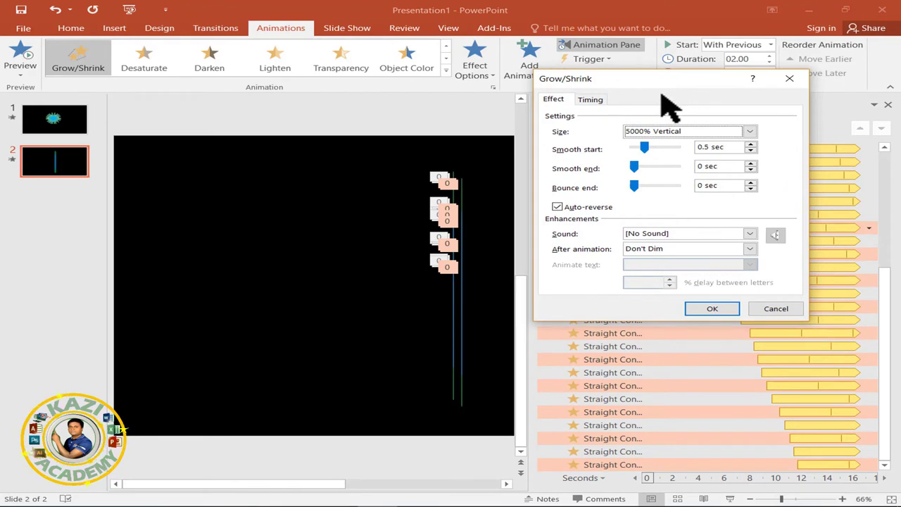
{"action": "left_click", "coordinate": [639, 134]}
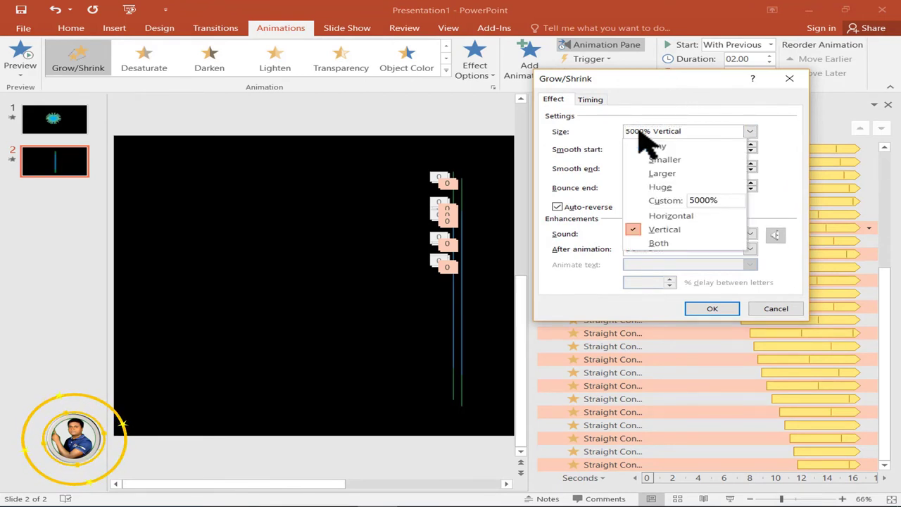
{"action": "left_click", "coordinate": [701, 200]}
{"action": "key", "text": "Return"}
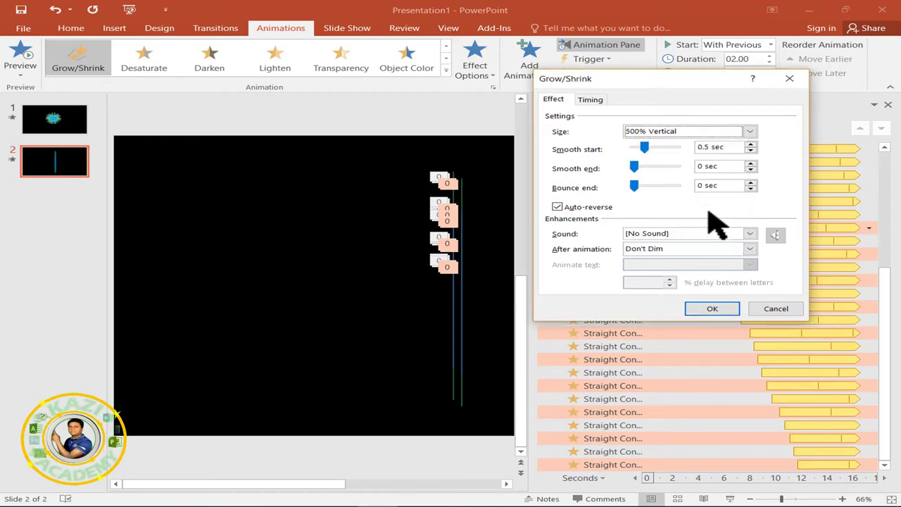
{"action": "left_click", "coordinate": [591, 100]}
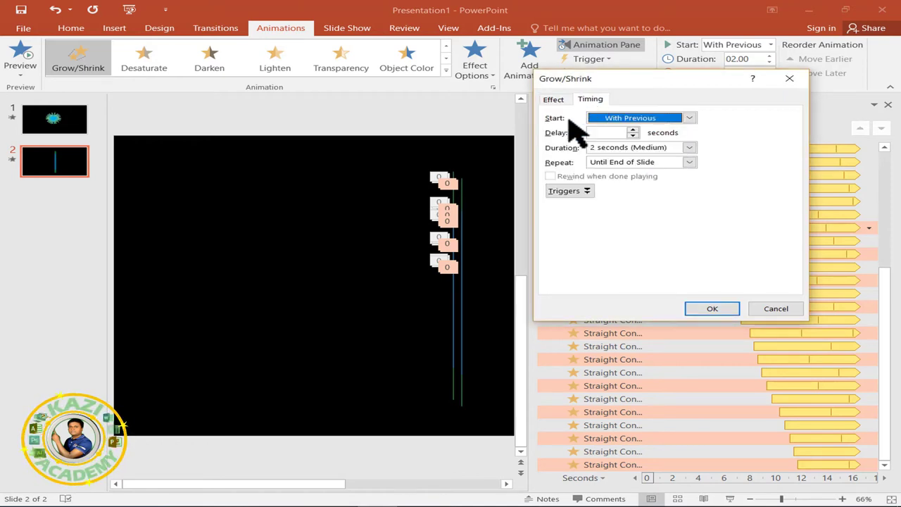
{"action": "left_click", "coordinate": [690, 147]}
{"action": "left_click", "coordinate": [651, 169]}
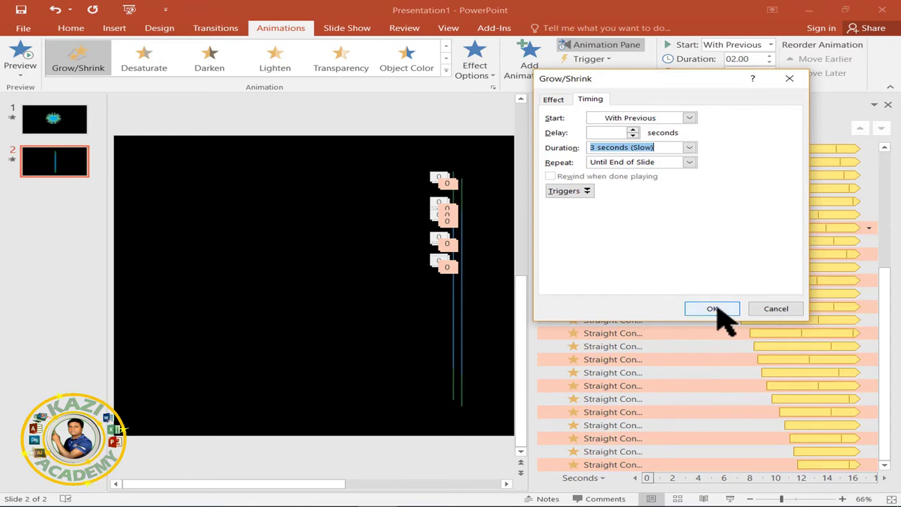
{"action": "left_click", "coordinate": [714, 310]}
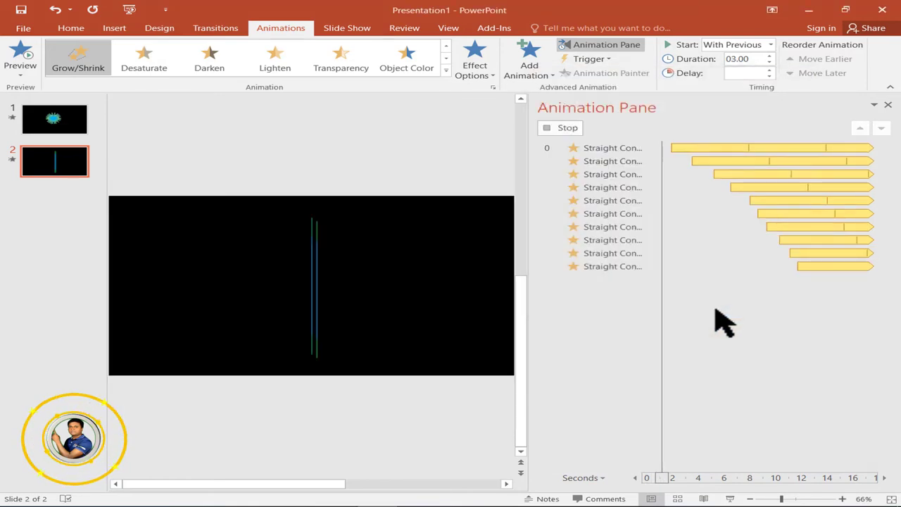
{"action": "scroll", "coordinate": [891, 291], "scroll_direction": "down", "scroll_amount": 5}
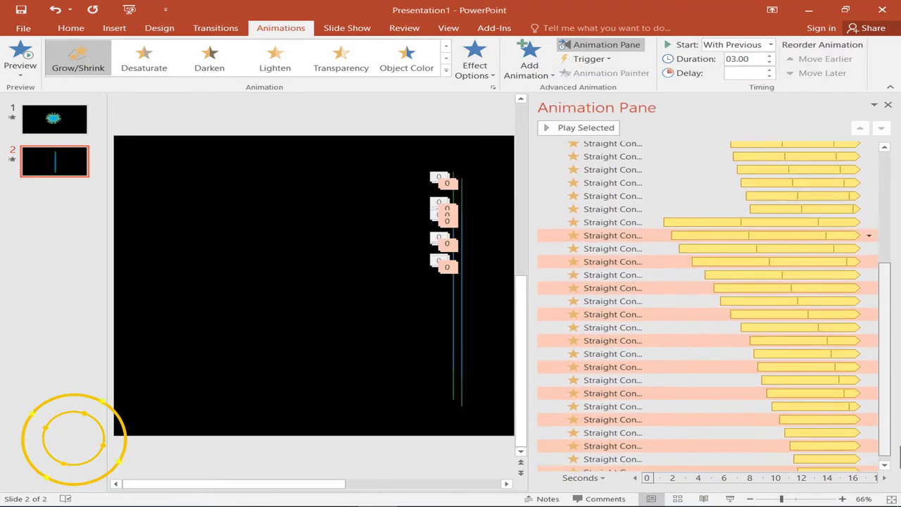
{"action": "left_click", "coordinate": [454, 334]}
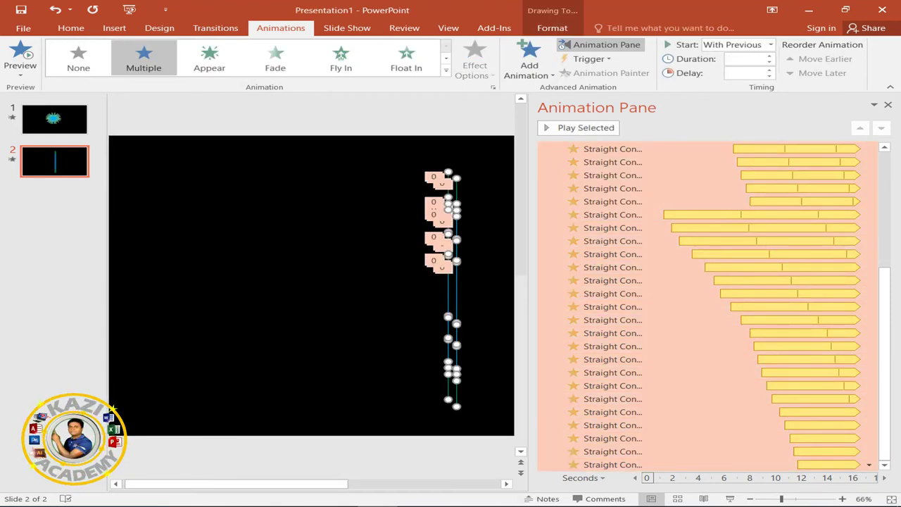
Spread the lines into columns: group moved left, one column shifted right, a duplicated column nudged further right
{"action": "left_click_drag", "start_coordinate": [391, 303], "coordinate": [173, 303]}
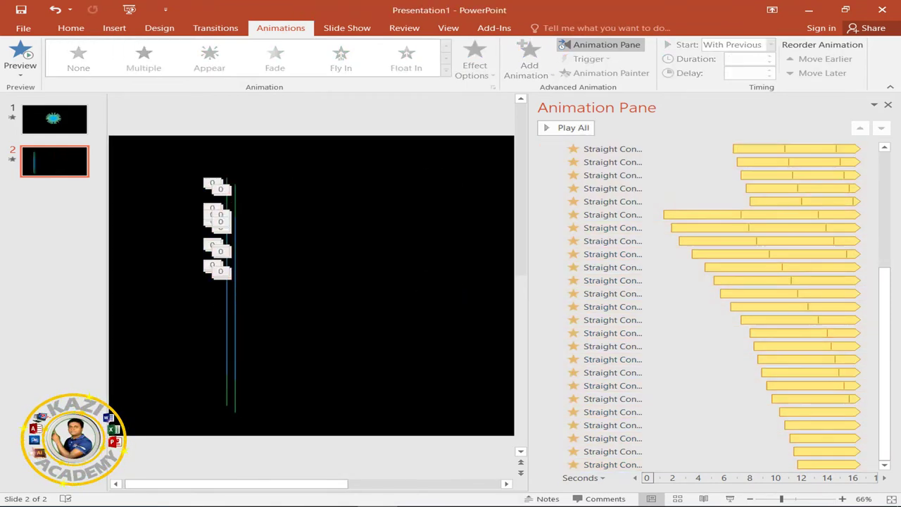
{"action": "left_click_drag", "start_coordinate": [258, 162], "coordinate": [233, 435]}
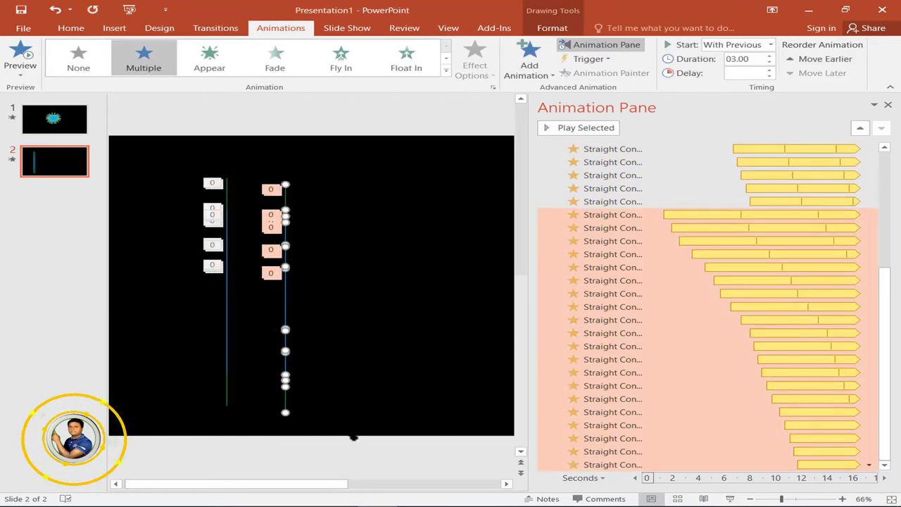
{"action": "left_click_drag", "start_coordinate": [239, 443], "coordinate": [338, 443]}
{"action": "left_click", "coordinate": [338, 444]}
{"action": "left_click_drag", "start_coordinate": [429, 456], "coordinate": [445, 464]}
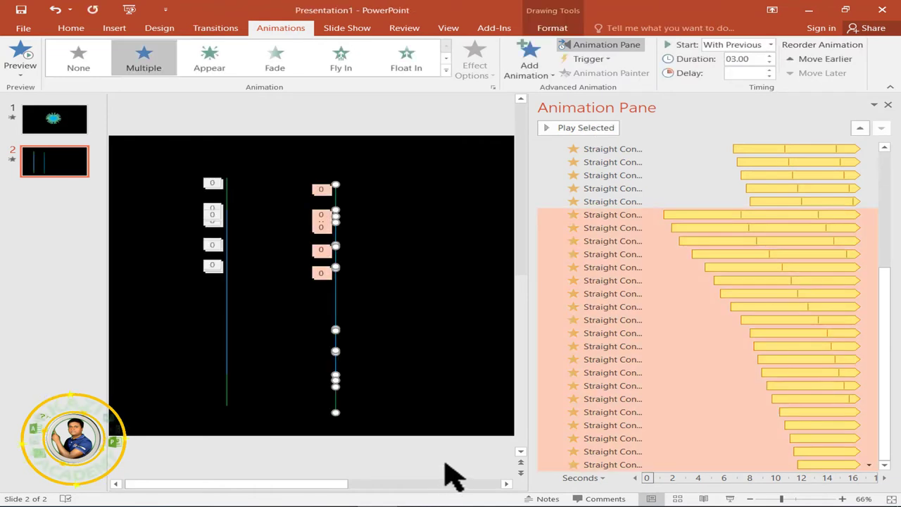
{"action": "key", "text": "ctrl+d"}
{"action": "key", "text": "Right"}
{"action": "key", "text": "Right"}
{"action": "key", "text": "Right"}
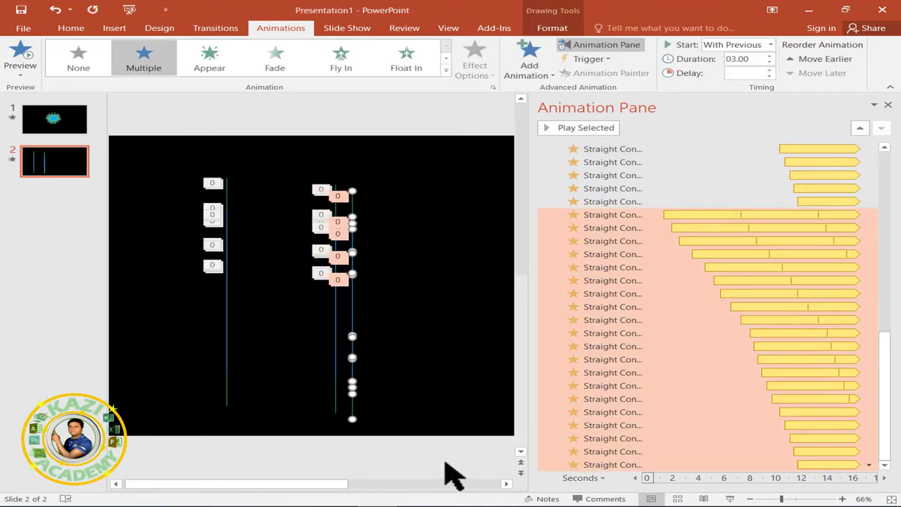
{"action": "key", "text": "Right"}
{"action": "key", "text": "Right"}
{"action": "key", "text": "Right"}
{"action": "key", "text": "Right"}
{"action": "key", "text": "Right"}
{"action": "key", "text": "Right"}
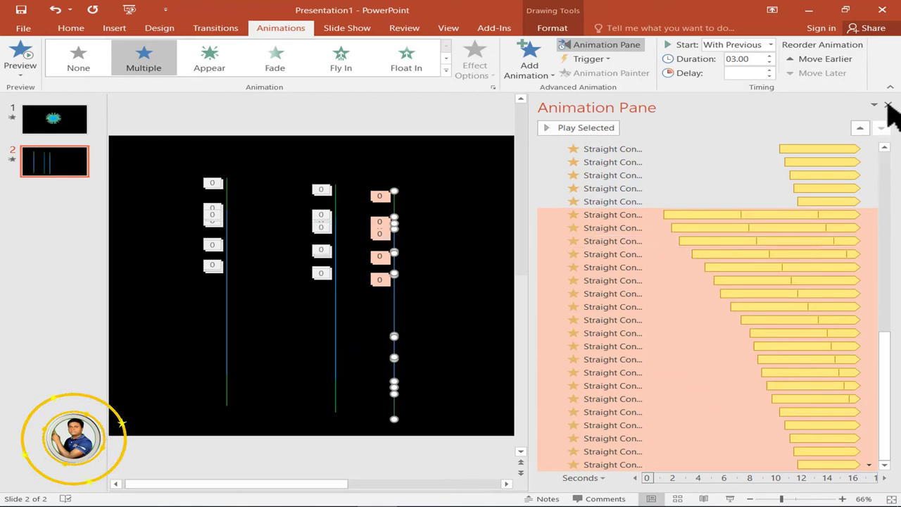
Delay the copied lines' animations into a cascade starting from about 2.1 to nearly 13 seconds
{"action": "mouse_move", "coordinate": [684, 217]}
{"action": "left_mouse_down"}
{"action": "mouse_move", "coordinate": [709, 231]}
{"action": "mouse_move", "coordinate": [733, 280]}
{"action": "left_mouse_up"}
{"action": "left_click_drag", "start_coordinate": [735, 293], "coordinate": [747, 307]}
{"action": "left_click_drag", "start_coordinate": [755, 320], "coordinate": [761, 320]}
{"action": "left_click_drag", "start_coordinate": [763, 333], "coordinate": [768, 333]}
{"action": "left_click_drag", "start_coordinate": [760, 347], "coordinate": [772, 360]}
{"action": "left_click_drag", "start_coordinate": [776, 386], "coordinate": [794, 412]}
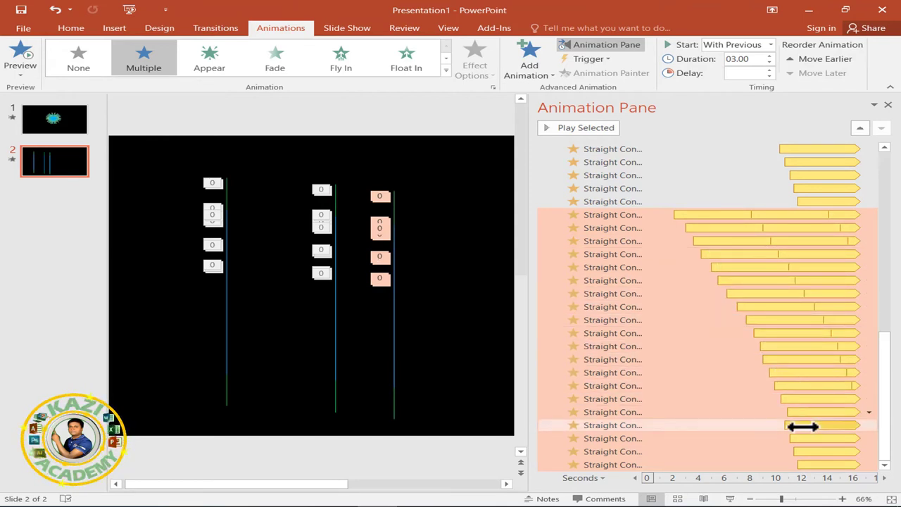
{"action": "left_click_drag", "start_coordinate": [795, 452], "coordinate": [824, 465]}
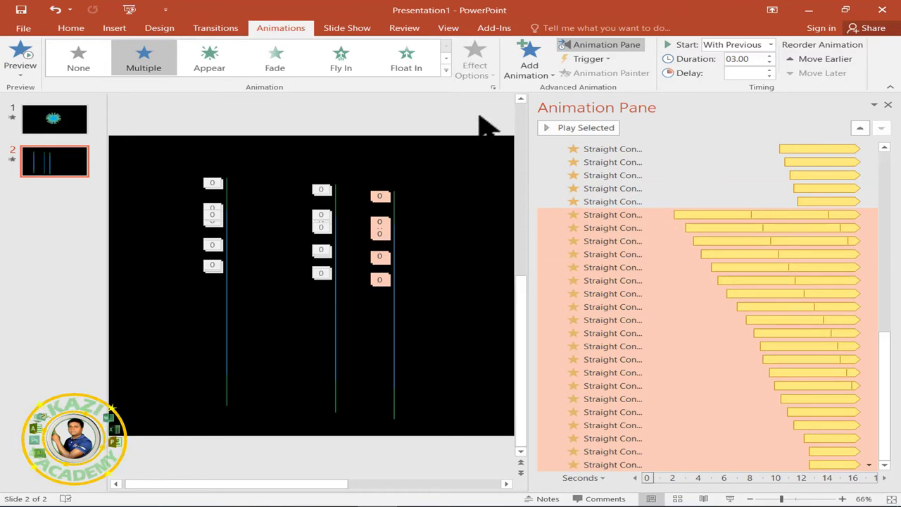
Select the alternate Spin animation rows in the Animation Pane
{"action": "left_click", "coordinate": [630, 227]}
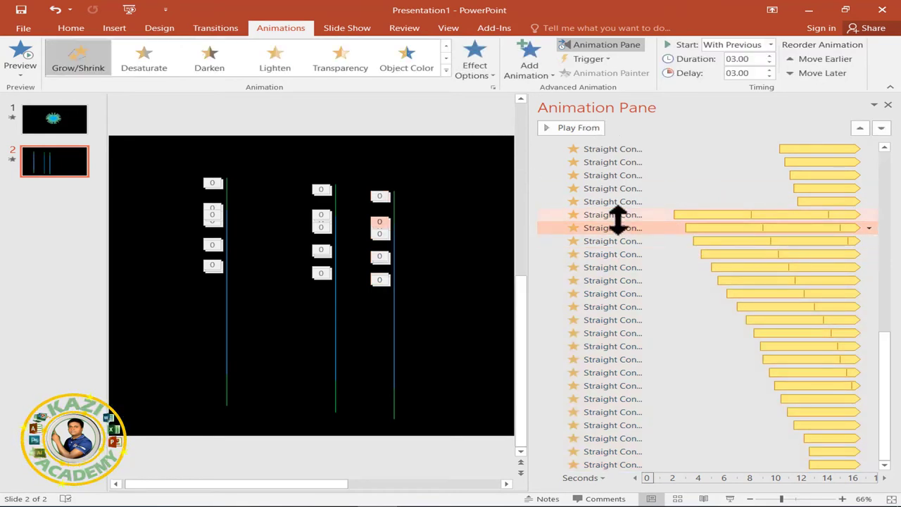
{"action": "left_click", "coordinate": [618, 214]}
{"action": "left_click", "coordinate": [613, 241], "text": "ctrl"}
{"action": "left_click", "coordinate": [611, 267], "text": "ctrl"}
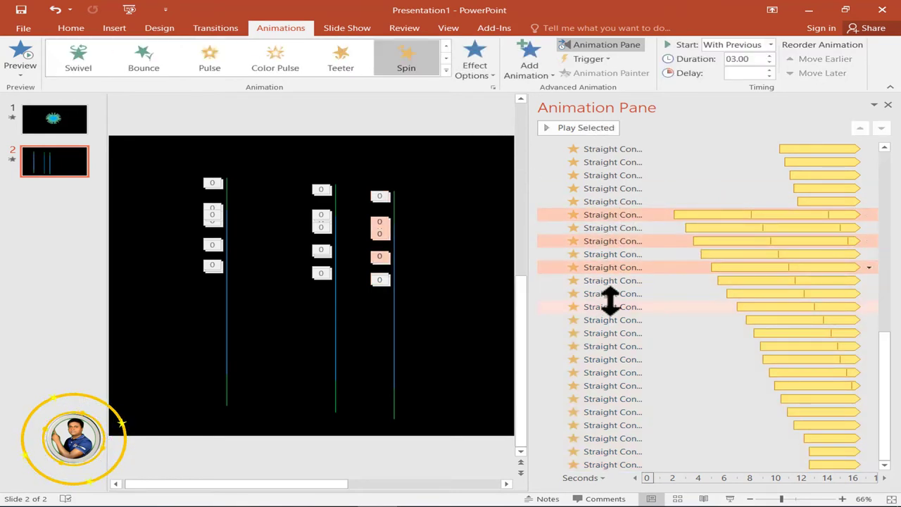
{"action": "left_click", "coordinate": [610, 293], "text": "ctrl"}
{"action": "left_click", "coordinate": [617, 321], "text": "ctrl"}
{"action": "left_click", "coordinate": [612, 347], "text": "ctrl"}
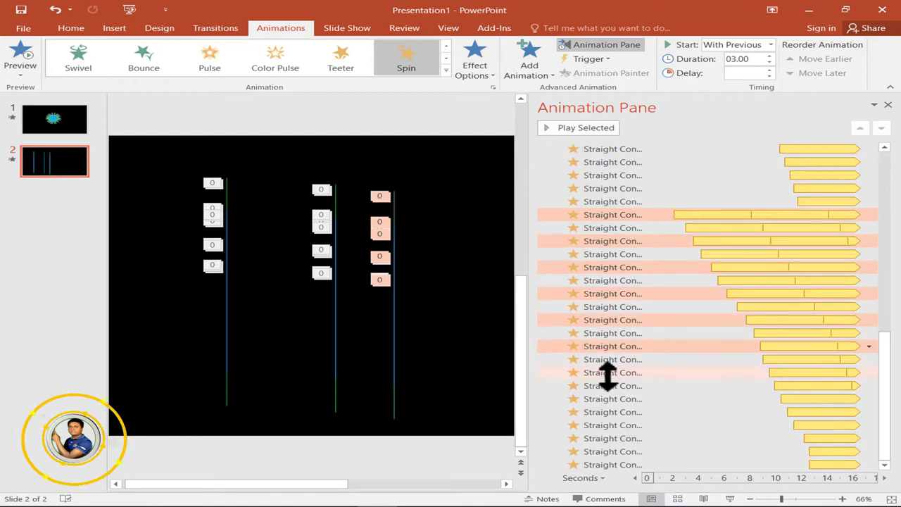
{"action": "left_click", "coordinate": [610, 373], "text": "ctrl"}
{"action": "left_click", "coordinate": [607, 398], "text": "ctrl"}
{"action": "left_click", "coordinate": [603, 426], "text": "ctrl"}
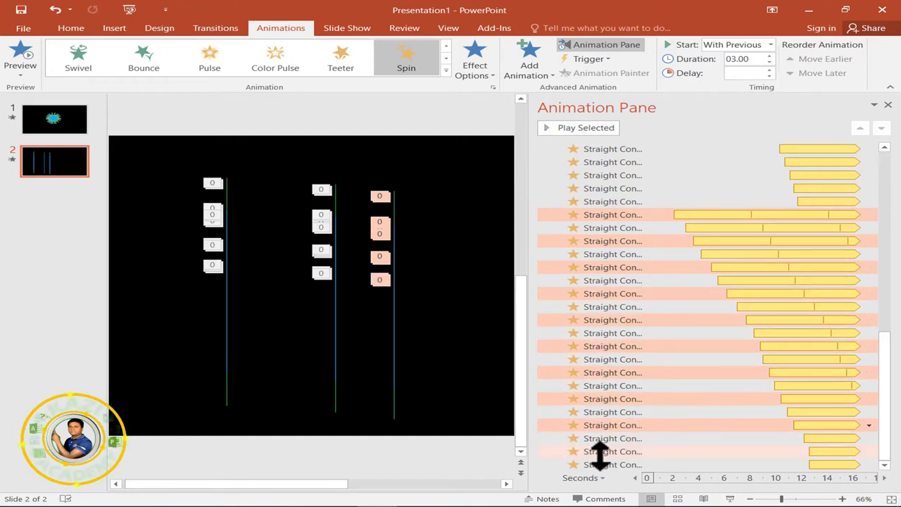
Change the selected Spin amount to a custom 260° clockwise
{"action": "right_click", "coordinate": [566, 223]}
{"action": "left_click", "coordinate": [769, 270]}
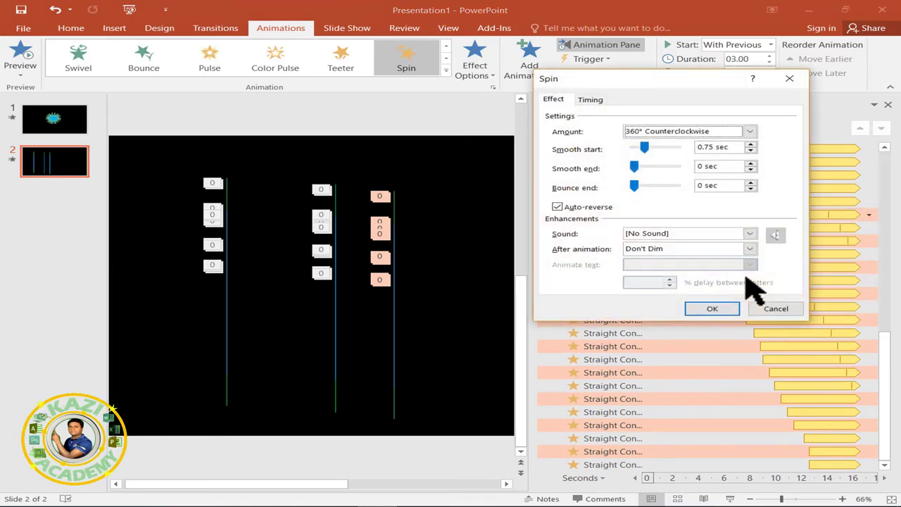
{"action": "left_click", "coordinate": [750, 132]}
{"action": "left_click", "coordinate": [684, 218]}
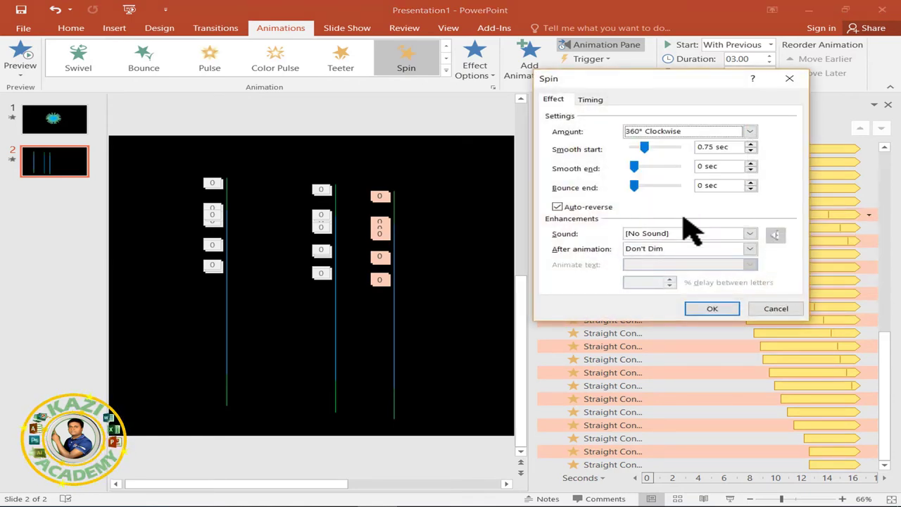
{"action": "left_click", "coordinate": [730, 131]}
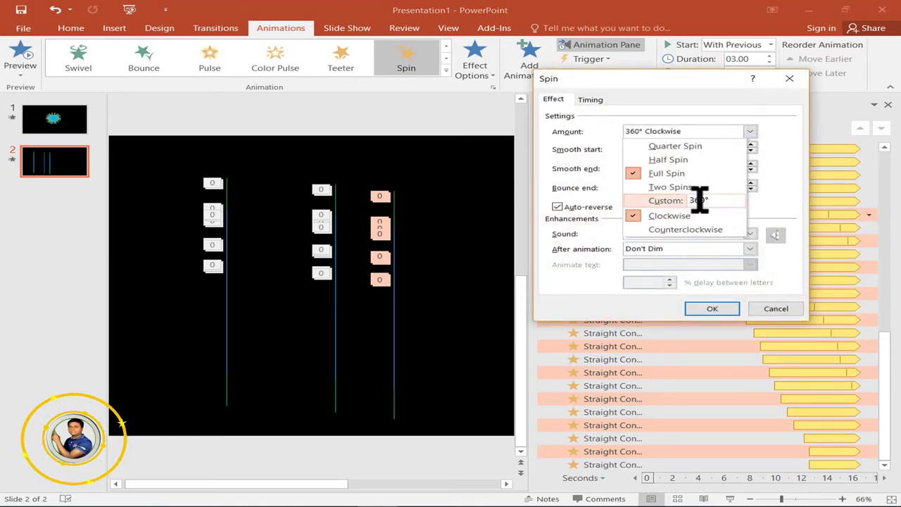
{"action": "left_click", "coordinate": [699, 200]}
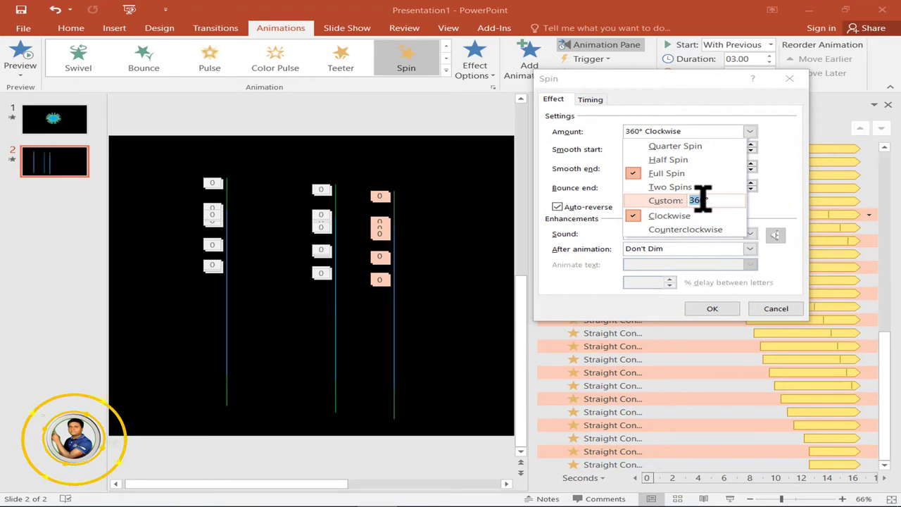
{"action": "type", "text": "26"}
{"action": "key", "text": "Return"}
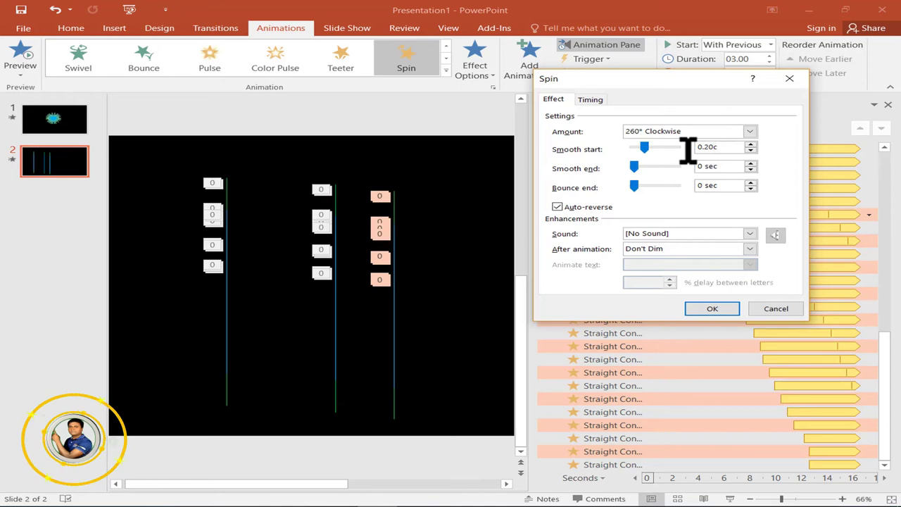
{"action": "key", "text": "Return"}
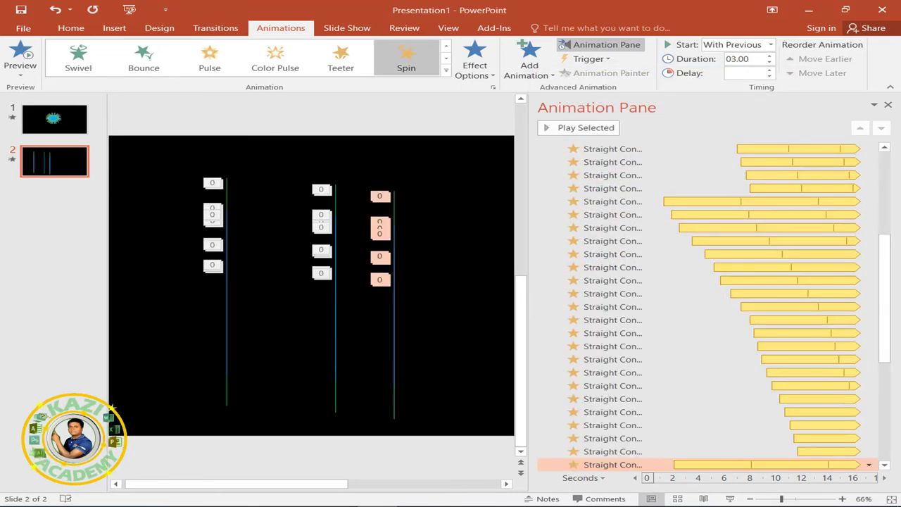
{"action": "left_click", "coordinate": [889, 106]}
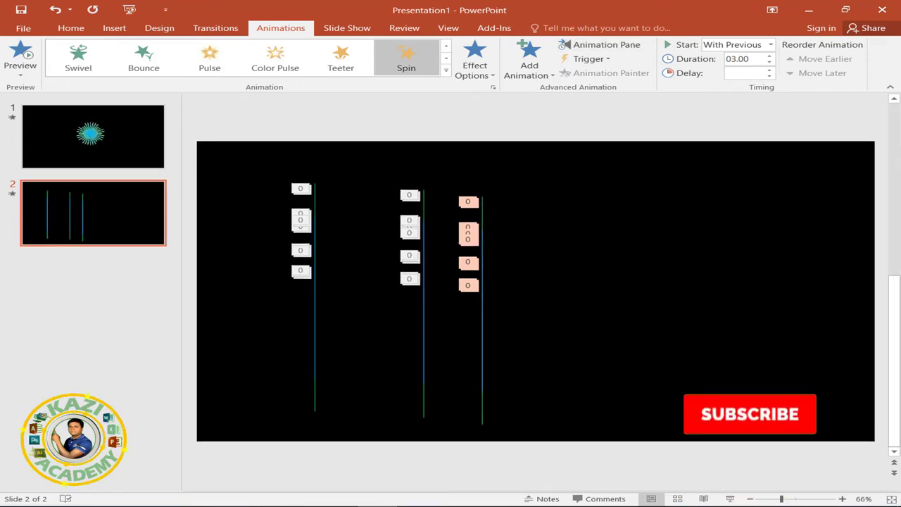
Select the middle vertical line and give it a yellow 3 pt glow at 60% transparency
{"action": "left_click_drag", "start_coordinate": [624, 493], "coordinate": [740, 490]}
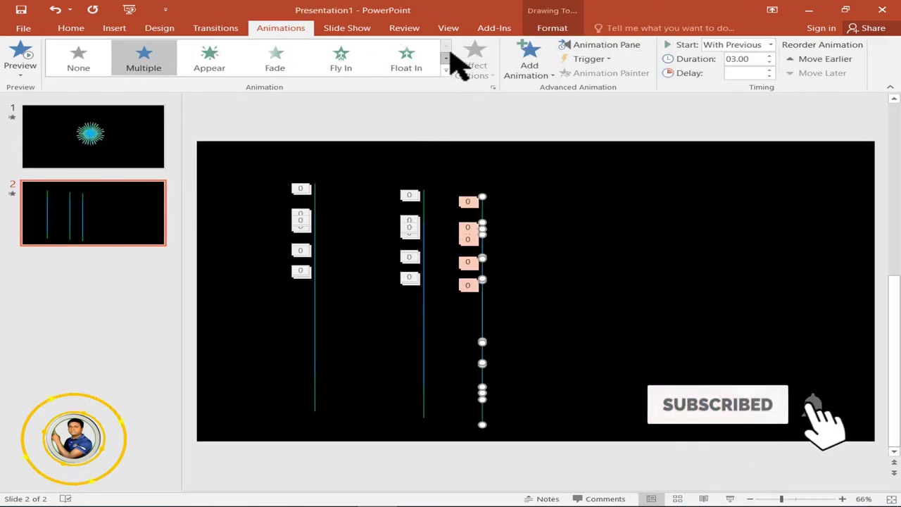
{"action": "left_click", "coordinate": [369, 130]}
{"action": "left_click_drag", "start_coordinate": [369, 131], "coordinate": [484, 465]}
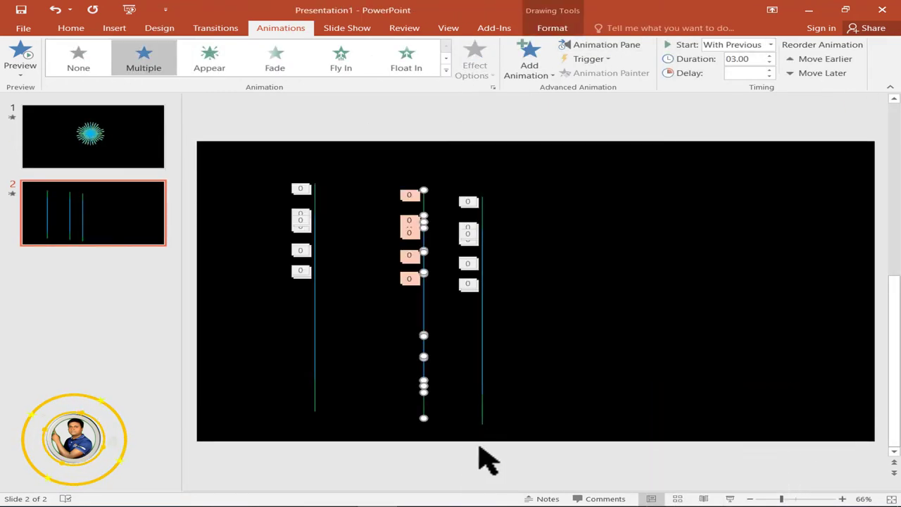
{"action": "left_click", "coordinate": [551, 32]}
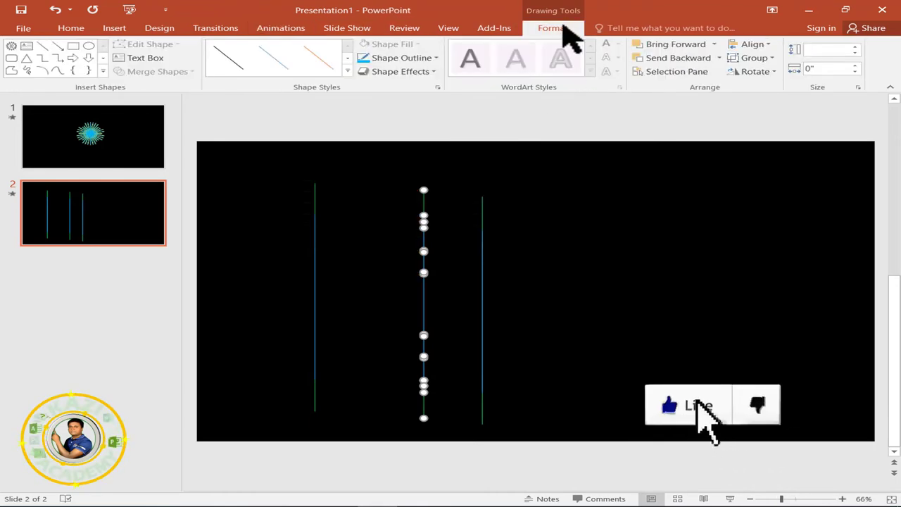
{"action": "left_click", "coordinate": [438, 87]}
{"action": "left_click", "coordinate": [727, 125]}
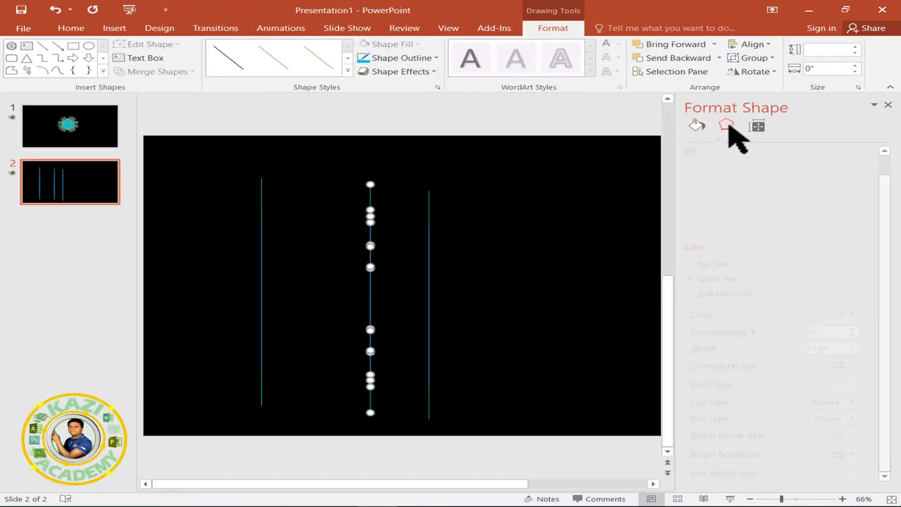
{"action": "left_click", "coordinate": [866, 203]}
{"action": "left_click", "coordinate": [787, 286]}
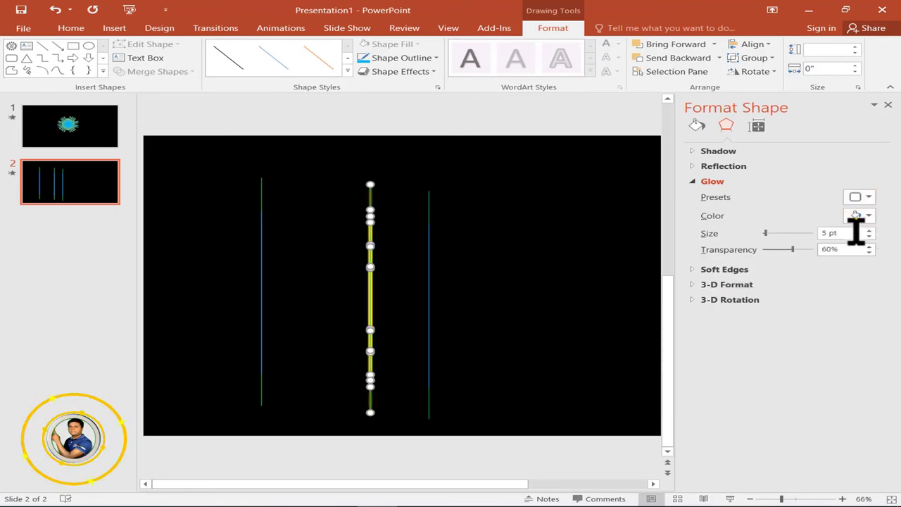
{"action": "left_click", "coordinate": [888, 106]}
{"action": "left_click", "coordinate": [533, 131]}
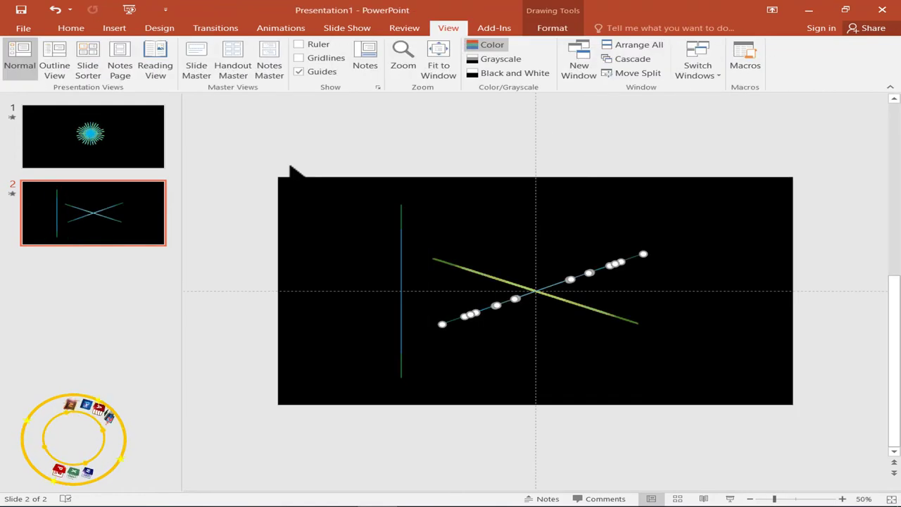
Move the vertical line to the slide centre and align it to the middle
{"action": "left_click_drag", "start_coordinate": [291, 171], "coordinate": [436, 419]}
{"action": "mouse_move", "coordinate": [402, 302]}
{"action": "left_mouse_down"}
{"action": "mouse_move", "coordinate": [521, 333]}
{"action": "mouse_move", "coordinate": [538, 301]}
{"action": "left_mouse_up"}
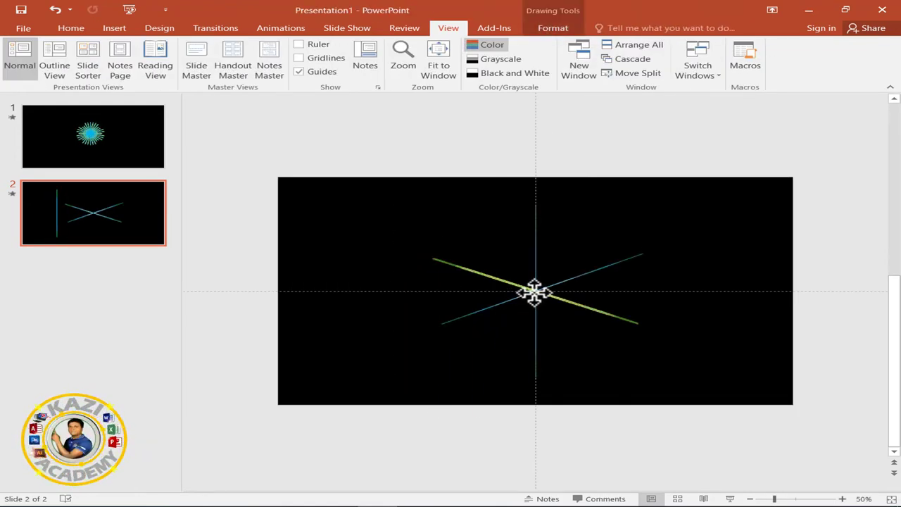
{"action": "left_click", "coordinate": [553, 28]}
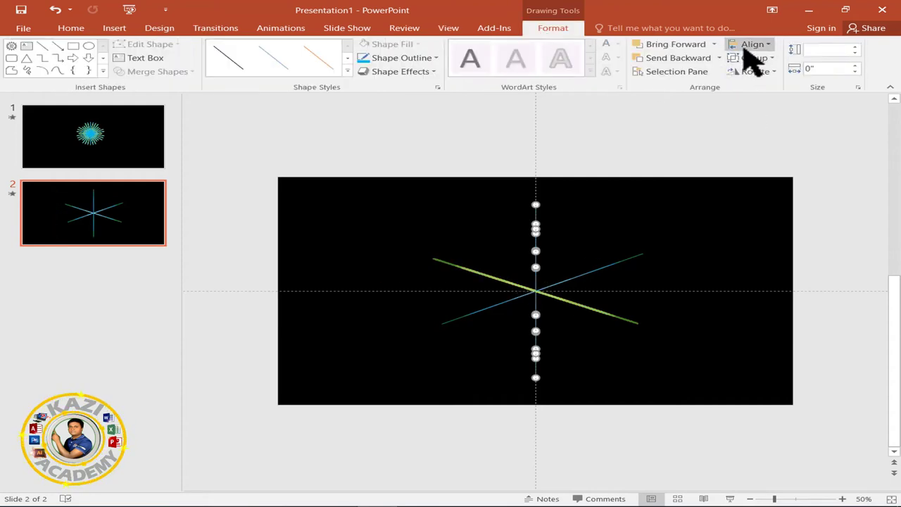
{"action": "left_click", "coordinate": [753, 44]}
{"action": "left_click", "coordinate": [762, 91]}
{"action": "left_click", "coordinate": [758, 48]}
{"action": "left_click", "coordinate": [777, 134]}
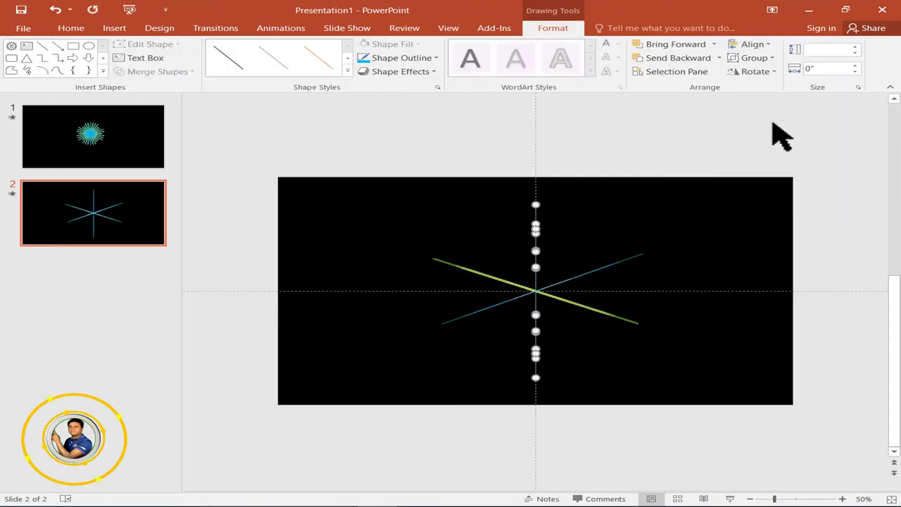
{"action": "key", "text": "Escape"}
Copy the starburst from slide 1 and paste it onto slide 2
{"action": "key", "text": "Page_Up"}
{"action": "left_click_drag", "start_coordinate": [296, 131], "coordinate": [865, 459]}
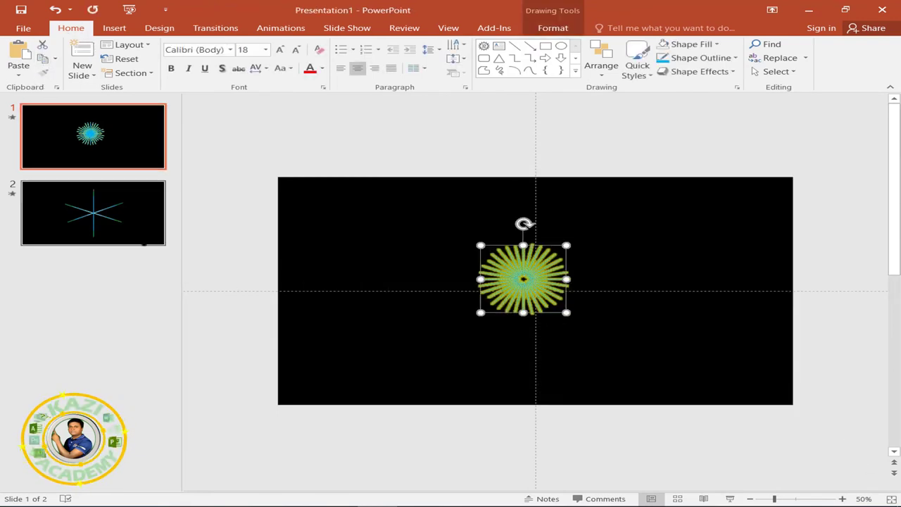
{"action": "key", "text": "Page_Down"}
{"action": "left_click", "coordinate": [17, 58]}
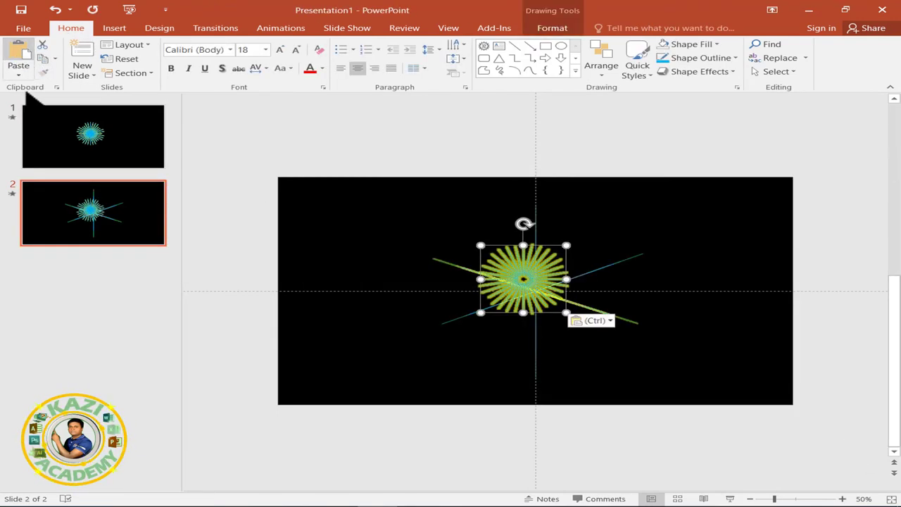
Centre the starburst horizontally and vertically, then play the slide show
{"action": "left_click", "coordinate": [552, 28]}
{"action": "left_click", "coordinate": [752, 44]}
{"action": "left_click", "coordinate": [769, 75]}
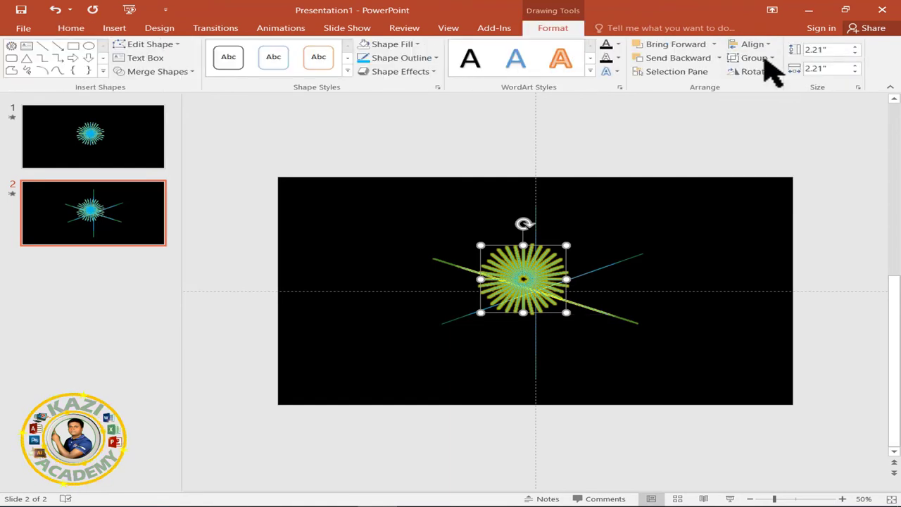
{"action": "left_click", "coordinate": [752, 44]}
{"action": "left_click", "coordinate": [799, 123]}
{"action": "left_click", "coordinate": [835, 253]}
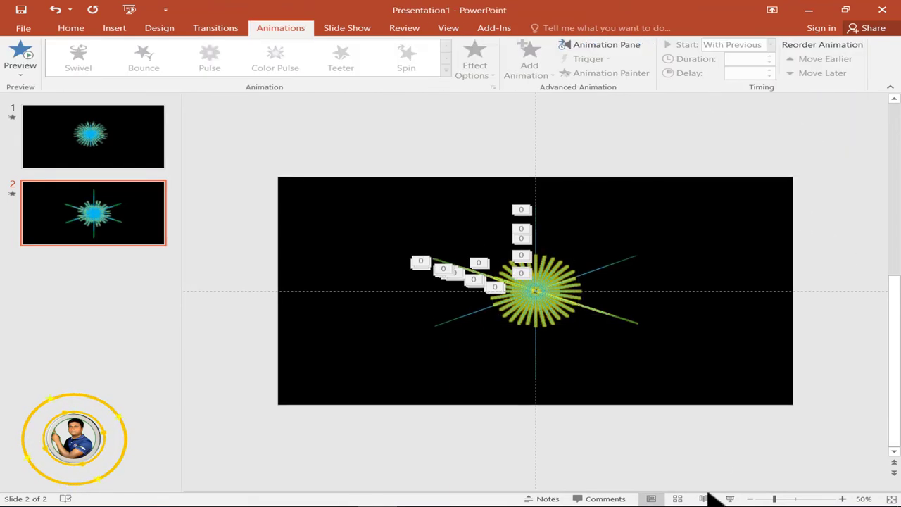
{"action": "left_click", "coordinate": [730, 499]}
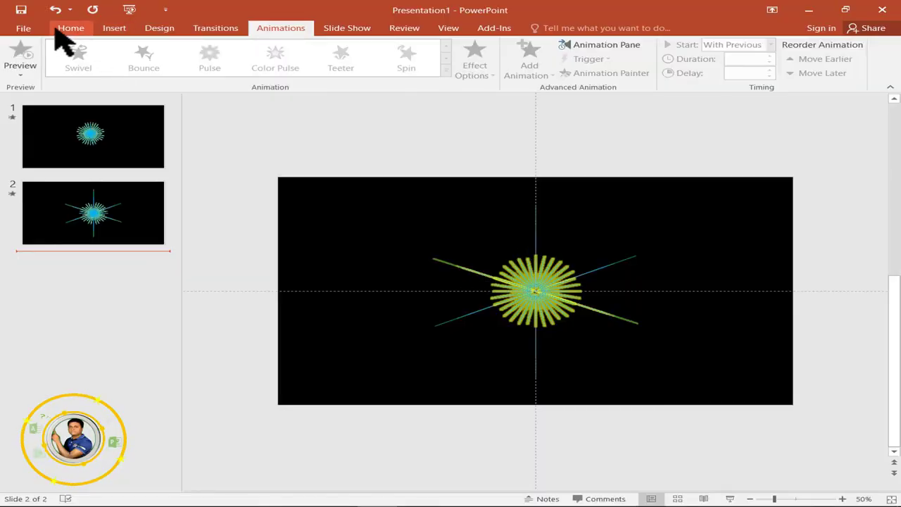
Add a blank slide 3 and draw a rectangle covering the whole slide
{"action": "left_click", "coordinate": [70, 28]}
{"action": "left_click", "coordinate": [83, 70]}
{"action": "left_click", "coordinate": [130, 243]}
{"action": "left_click", "coordinate": [114, 28]}
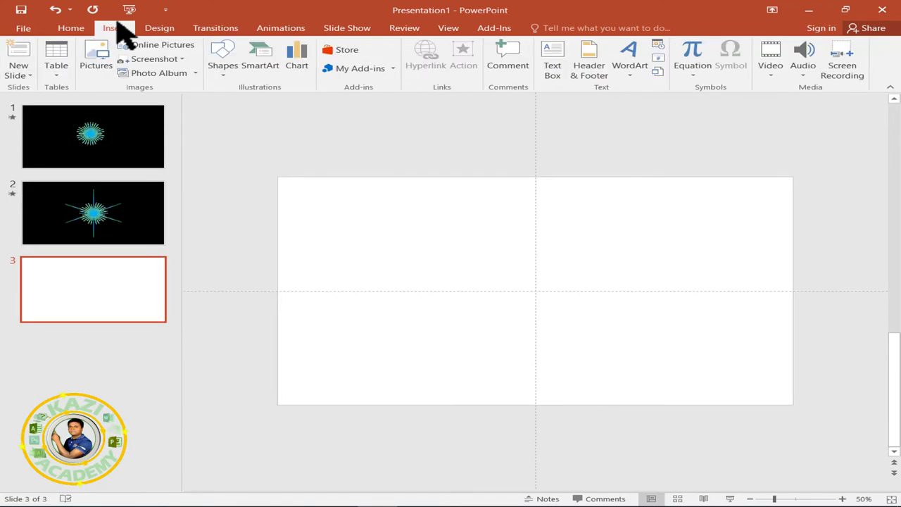
{"action": "left_click", "coordinate": [222, 70]}
{"action": "left_click", "coordinate": [292, 102]}
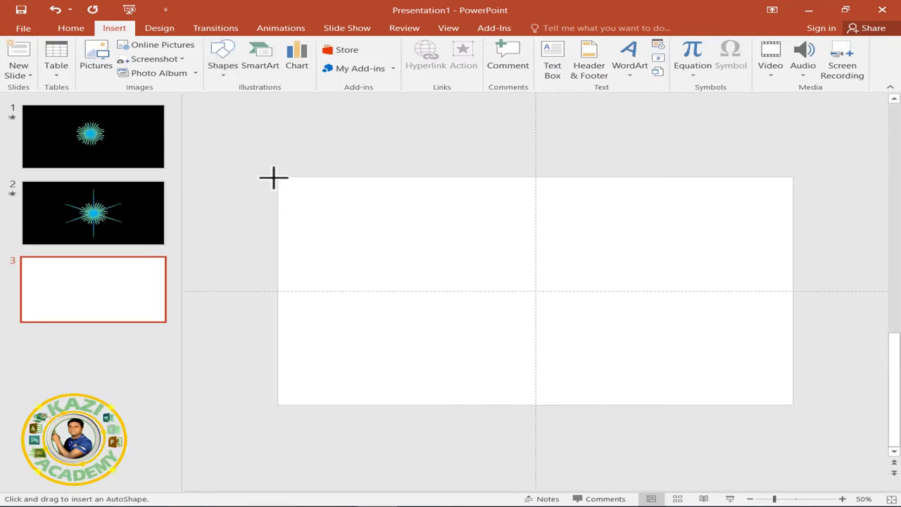
{"action": "left_click_drag", "start_coordinate": [278, 178], "coordinate": [794, 405]}
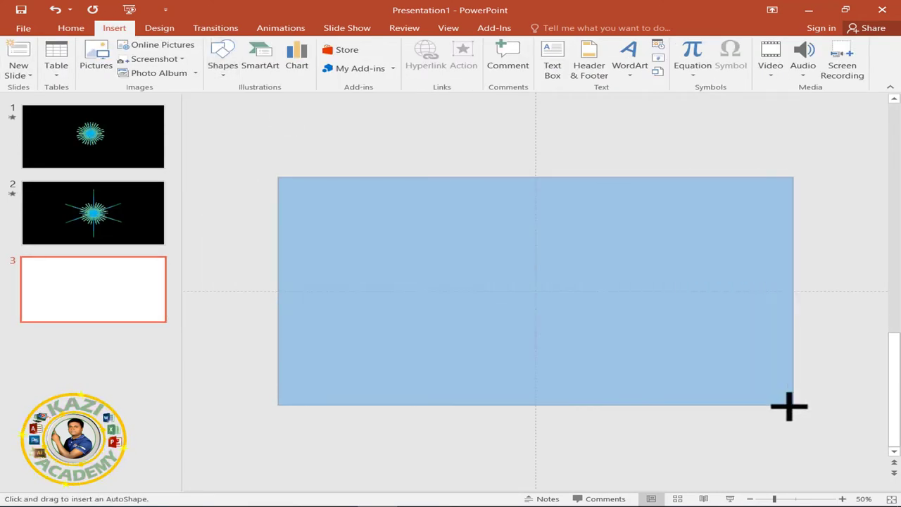
Draw a small star shape at the centre of the slide
{"action": "left_click", "coordinate": [114, 28]}
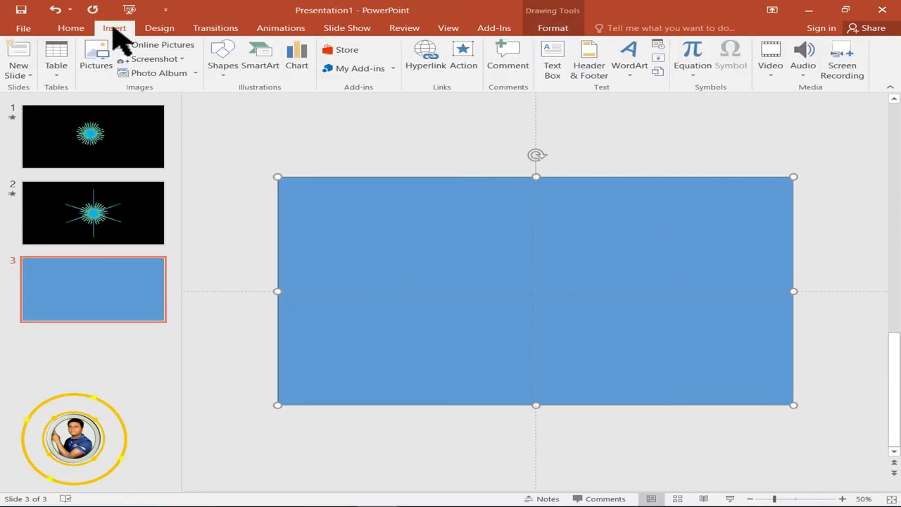
{"action": "left_click", "coordinate": [232, 70]}
{"action": "left_click", "coordinate": [221, 100]}
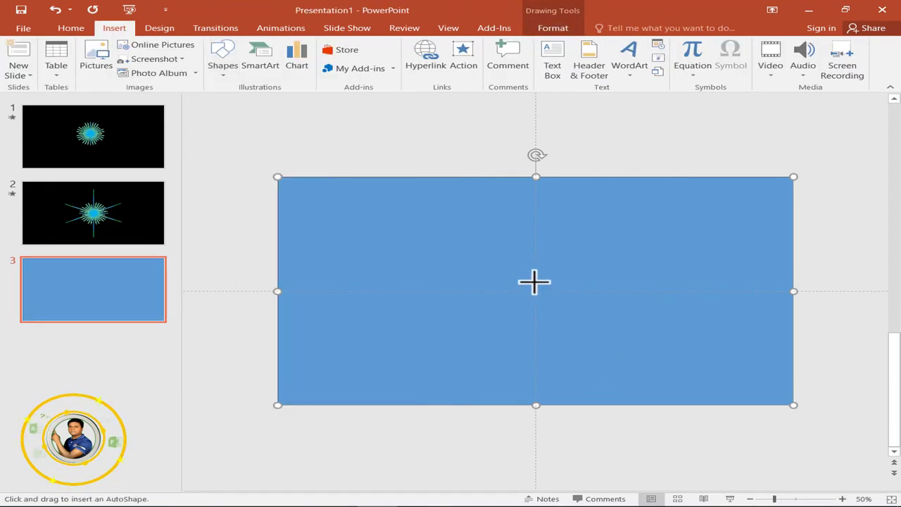
{"action": "left_click_drag", "start_coordinate": [526, 283], "coordinate": [547, 301]}
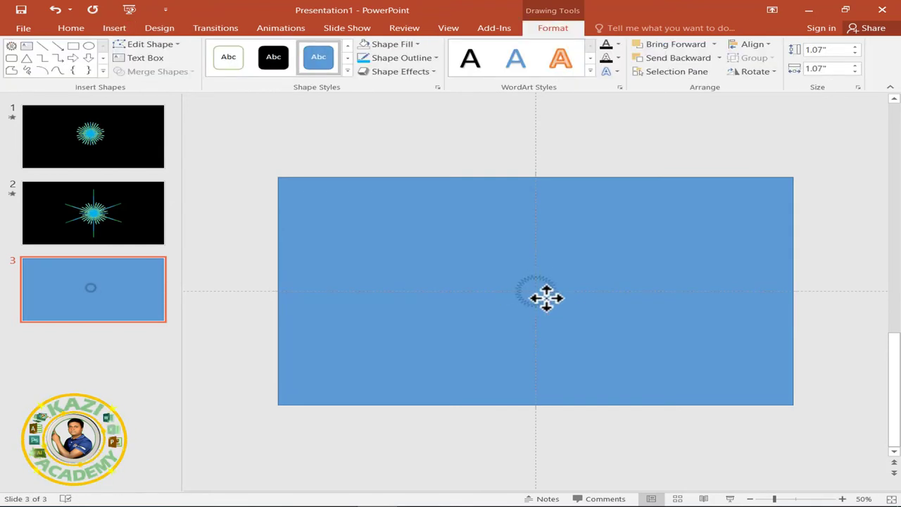
Centre the small star vertically on slide 3 with Align Middle
{"action": "left_click", "coordinate": [753, 44]}
{"action": "left_click", "coordinate": [752, 44]}
{"action": "left_click", "coordinate": [752, 44]}
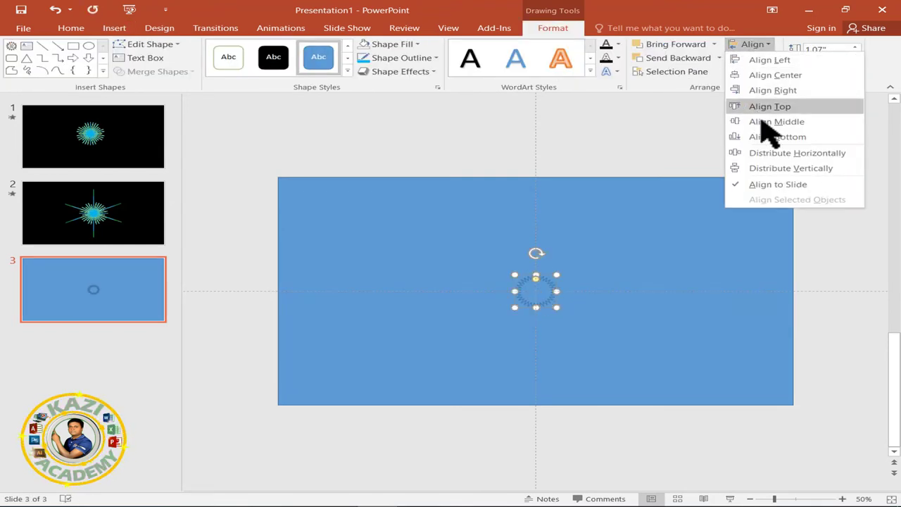
{"action": "left_click", "coordinate": [762, 121]}
{"action": "scroll", "coordinate": [714, 186], "scroll_direction": "up", "scroll_amount": 10}
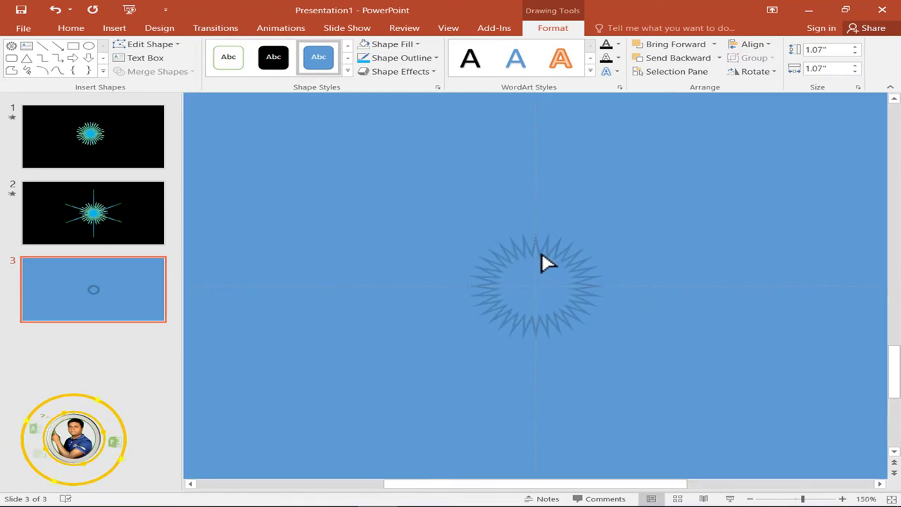
Duplicate the star, enlarge the copy to 2.21 inches and send it behind the original
{"action": "left_click", "coordinate": [539, 258]}
{"action": "left_click_drag", "start_coordinate": [533, 261], "coordinate": [485, 236]}
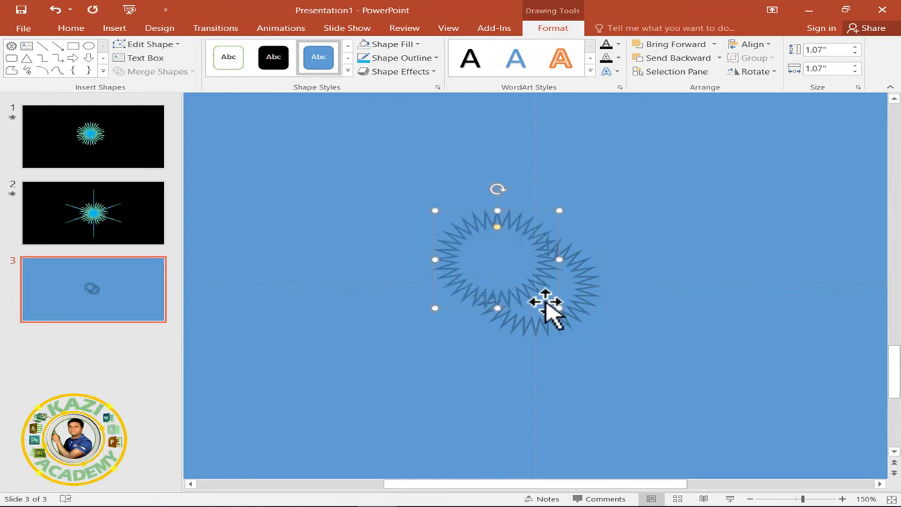
{"action": "mouse_move", "coordinate": [559, 308]}
{"action": "left_mouse_down"}
{"action": "mouse_move", "coordinate": [606, 343]}
{"action": "mouse_move", "coordinate": [587, 318]}
{"action": "left_mouse_up"}
{"action": "left_click", "coordinate": [679, 59]}
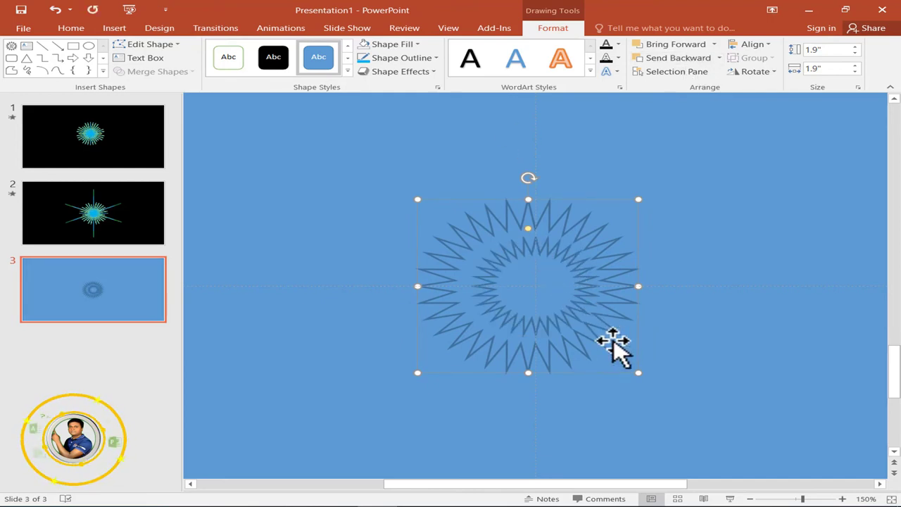
{"action": "left_click_drag", "start_coordinate": [638, 372], "coordinate": [656, 387]}
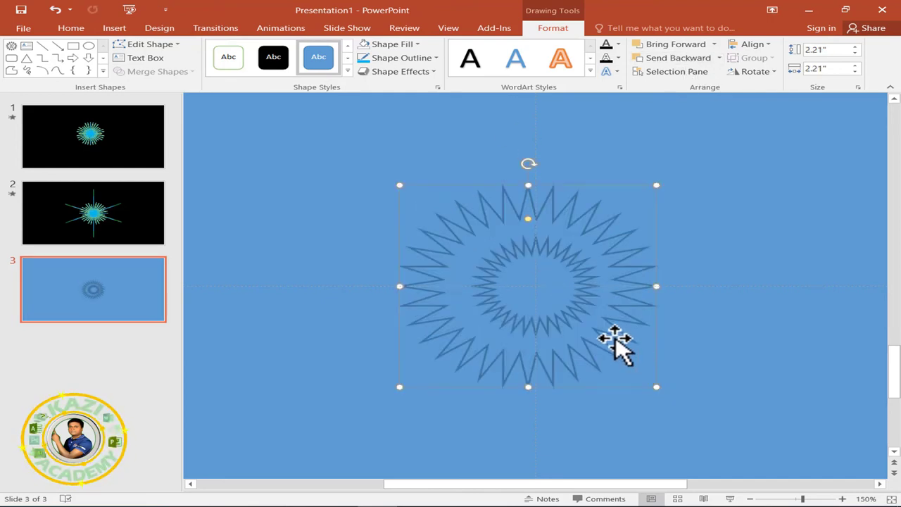
Add another star copy, enlarged to 4.97 inches, placed behind the smaller ones
{"action": "mouse_move", "coordinate": [614, 337]}
{"action": "left_mouse_down"}
{"action": "mouse_move", "coordinate": [676, 405]}
{"action": "mouse_move", "coordinate": [742, 444]}
{"action": "left_mouse_up"}
{"action": "left_click", "coordinate": [686, 58]}
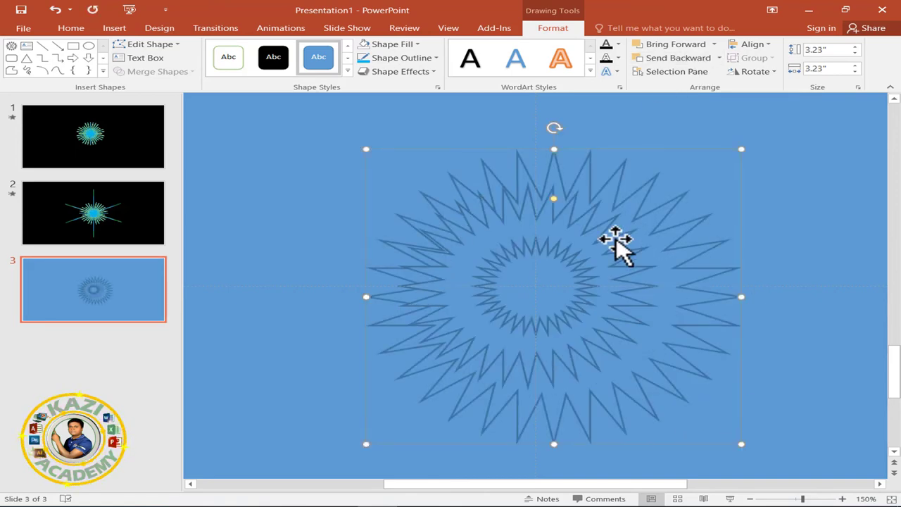
{"action": "left_click_drag", "start_coordinate": [367, 150], "coordinate": [417, 177]}
{"action": "scroll", "coordinate": [765, 486], "scroll_direction": "down", "scroll_amount": 10}
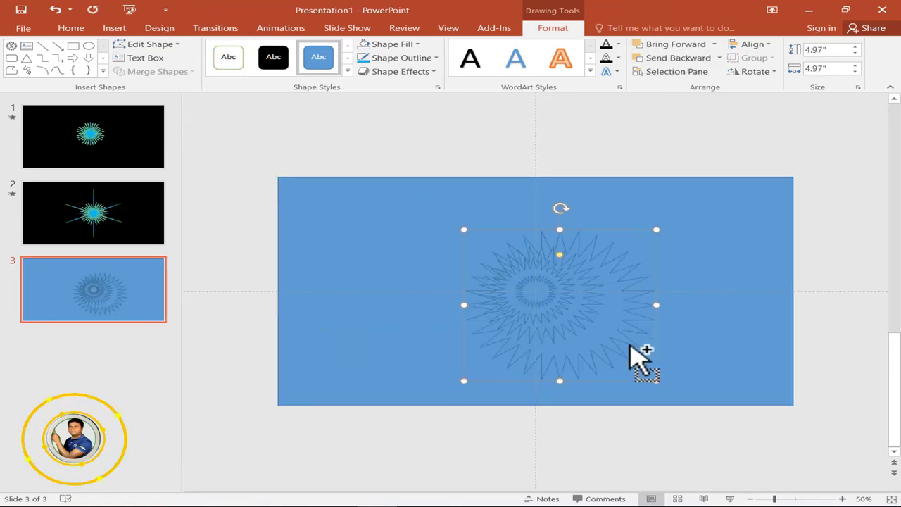
Enlarge the largest star beyond the slide edges, thin its spikes, and send it to the back
{"action": "left_click_drag", "start_coordinate": [656, 381], "coordinate": [664, 413]}
{"action": "left_click", "coordinate": [674, 62]}
{"action": "left_click_drag", "start_coordinate": [463, 207], "coordinate": [627, 218]}
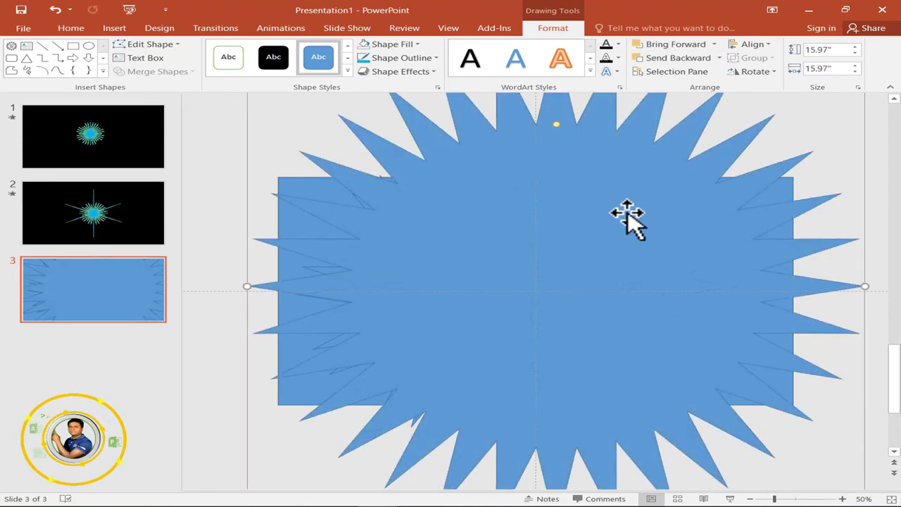
{"action": "left_click_drag", "start_coordinate": [557, 125], "coordinate": [561, 173]}
{"action": "left_click", "coordinate": [672, 59]}
Select all shapes on slide 3 and centre them horizontally and vertically on the slide
{"action": "left_click", "coordinate": [870, 172]}
{"action": "key", "text": "ctrl+a"}
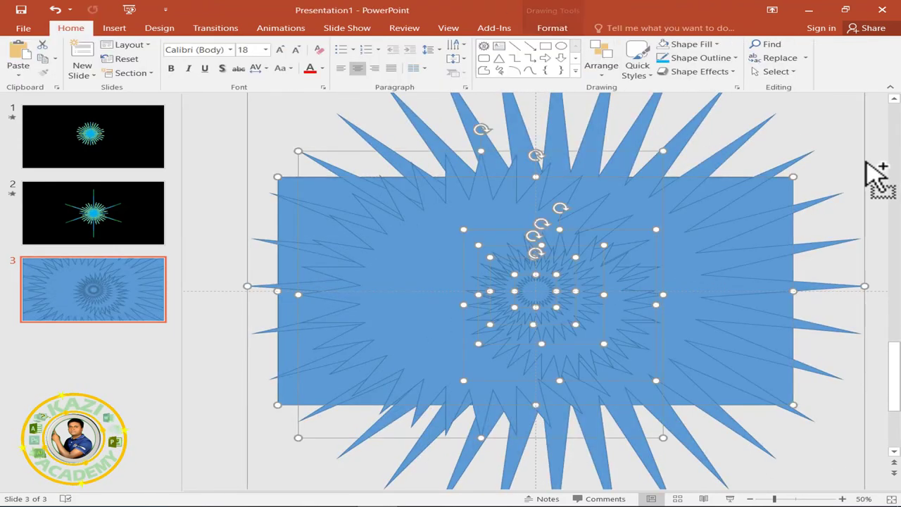
{"action": "left_click", "coordinate": [563, 28]}
{"action": "left_click", "coordinate": [753, 44]}
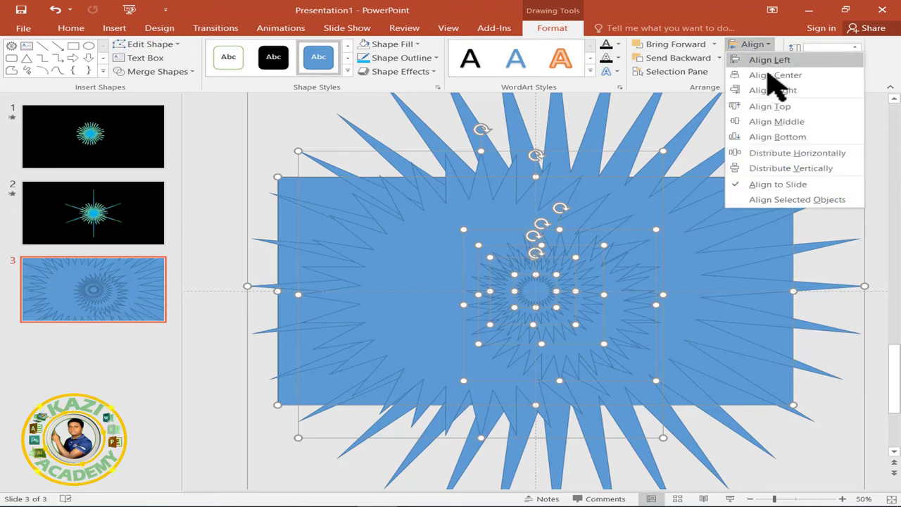
{"action": "left_click", "coordinate": [774, 74]}
{"action": "left_click", "coordinate": [759, 45]}
{"action": "left_click", "coordinate": [776, 121]}
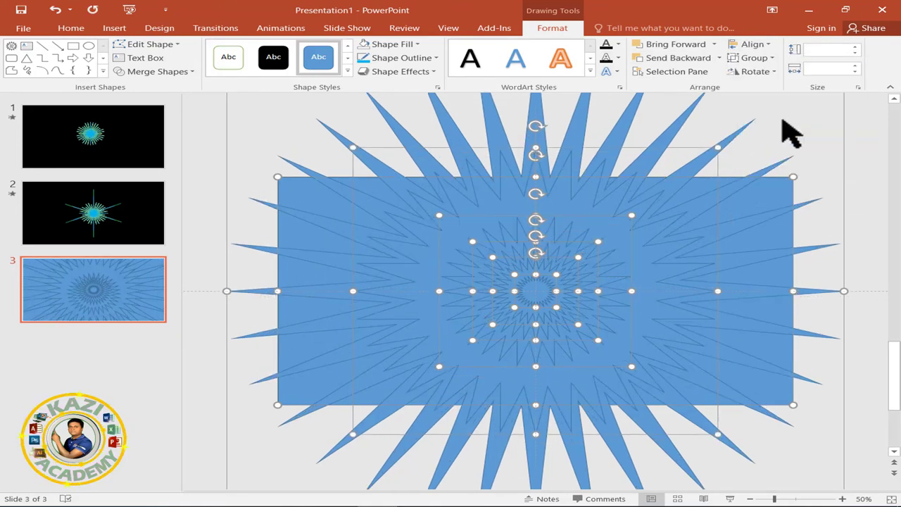
{"action": "left_click", "coordinate": [871, 201]}
Fill all the shapes on slide 3 yellow
{"action": "left_click", "coordinate": [790, 189]}
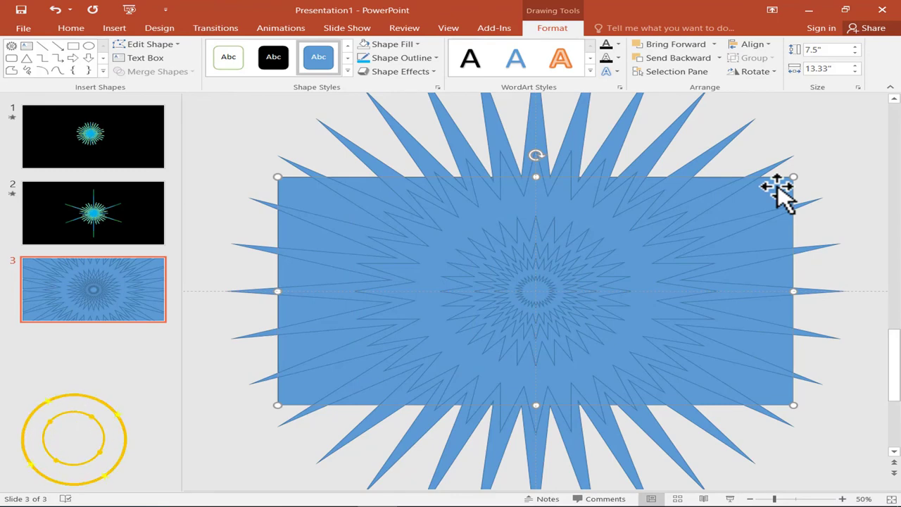
{"action": "key", "text": "ctrl+a"}
{"action": "left_click", "coordinate": [417, 44]}
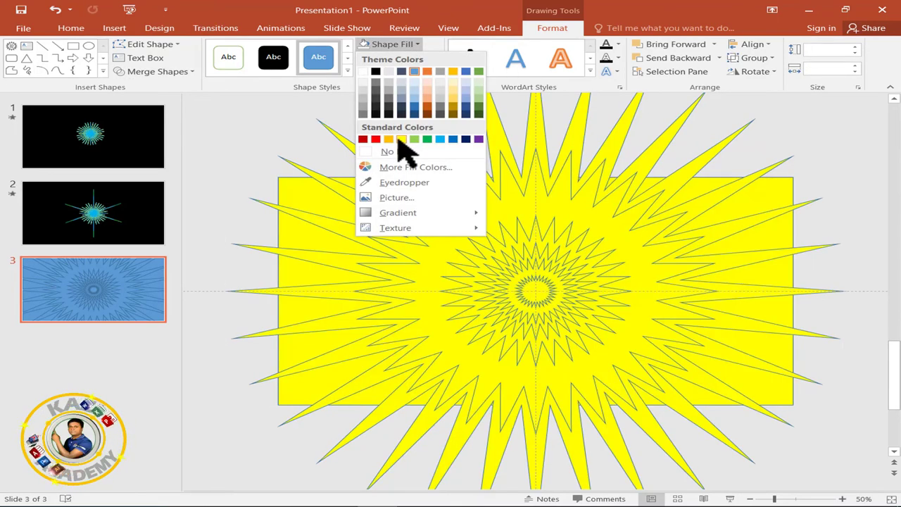
{"action": "left_click", "coordinate": [401, 139]}
{"action": "left_click", "coordinate": [851, 150]}
Fill the background rectangle with a light blue theme colour
{"action": "left_click", "coordinate": [769, 188]}
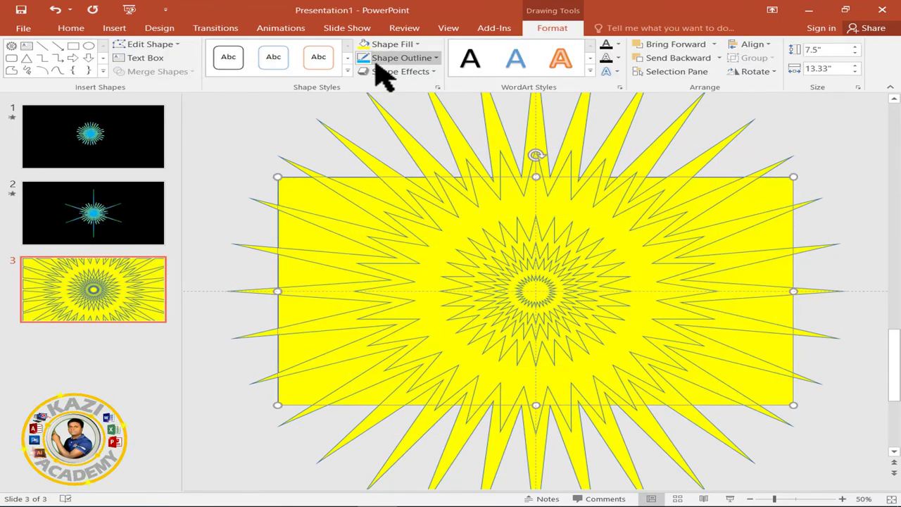
{"action": "left_click", "coordinate": [393, 43]}
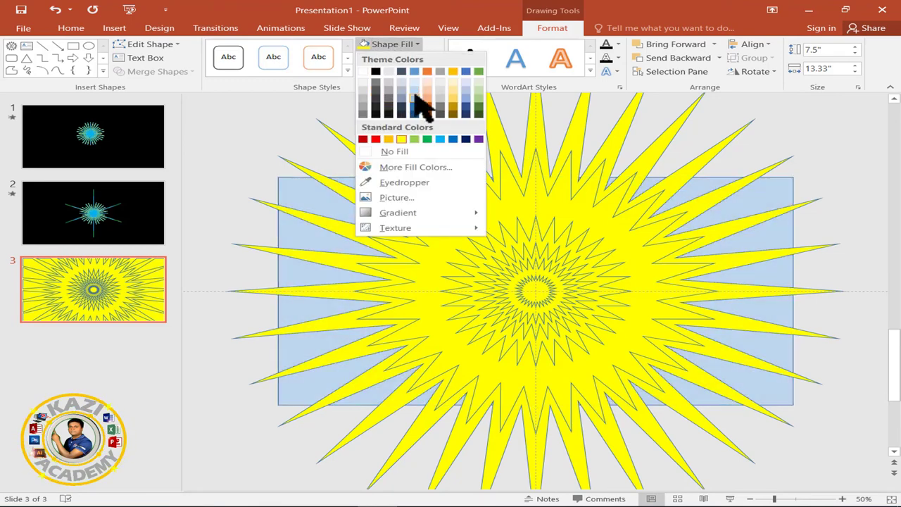
{"action": "left_click", "coordinate": [423, 106]}
{"action": "left_click", "coordinate": [619, 236]}
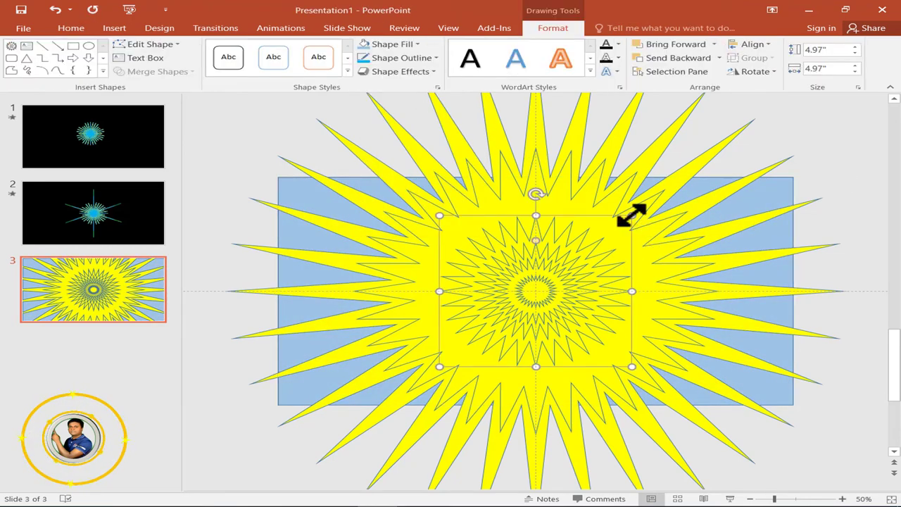
Enlarge the inner stars, making the small inner one 2.63 inches
{"action": "mouse_move", "coordinate": [631, 215]}
{"action": "left_mouse_down"}
{"action": "mouse_move", "coordinate": [660, 198]}
{"action": "mouse_move", "coordinate": [615, 229]}
{"action": "left_mouse_up"}
{"action": "left_click", "coordinate": [564, 270]}
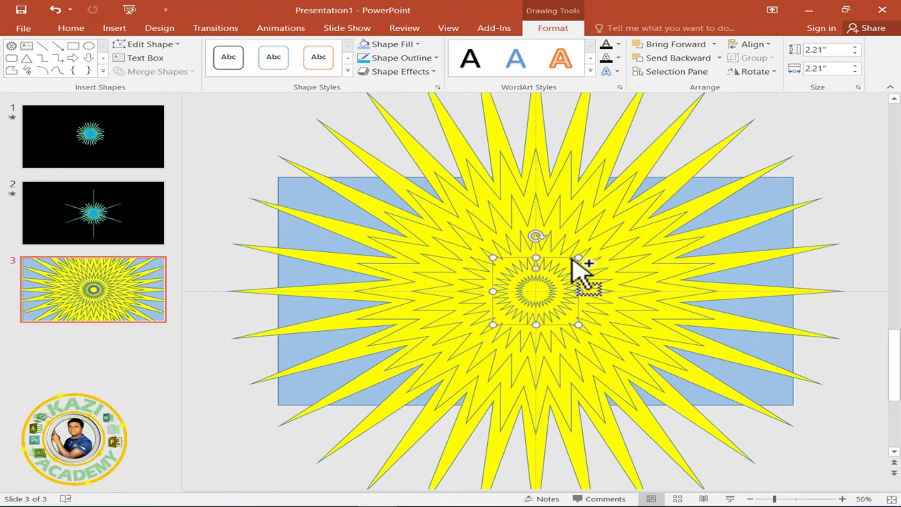
{"action": "left_click_drag", "start_coordinate": [580, 256], "coordinate": [587, 251]}
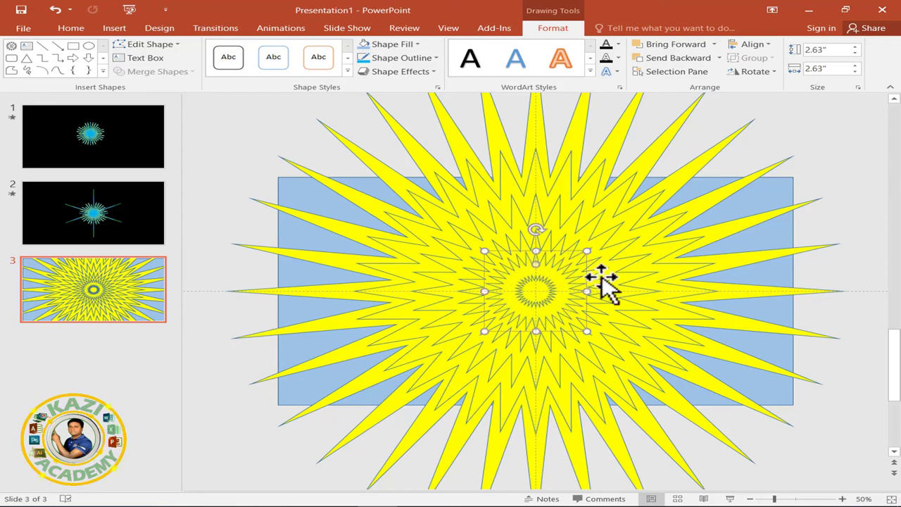
{"action": "left_click", "coordinate": [841, 274]}
Select the light blue rectangle together with all six concentric stars
{"action": "left_click", "coordinate": [789, 195]}
{"action": "left_click", "coordinate": [557, 289], "text": "ctrl"}
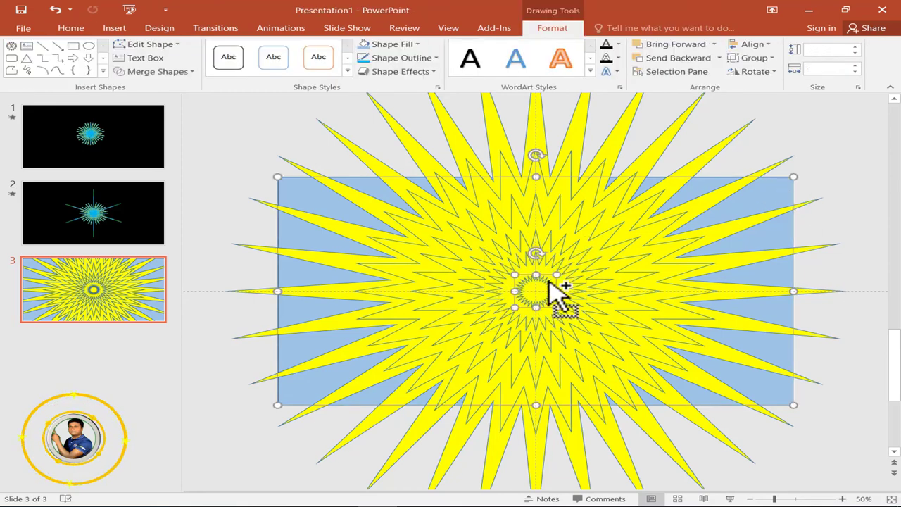
{"action": "left_click", "coordinate": [569, 262], "text": "ctrl"}
{"action": "left_click", "coordinate": [576, 246], "text": "ctrl"}
{"action": "left_click", "coordinate": [579, 234], "text": "ctrl"}
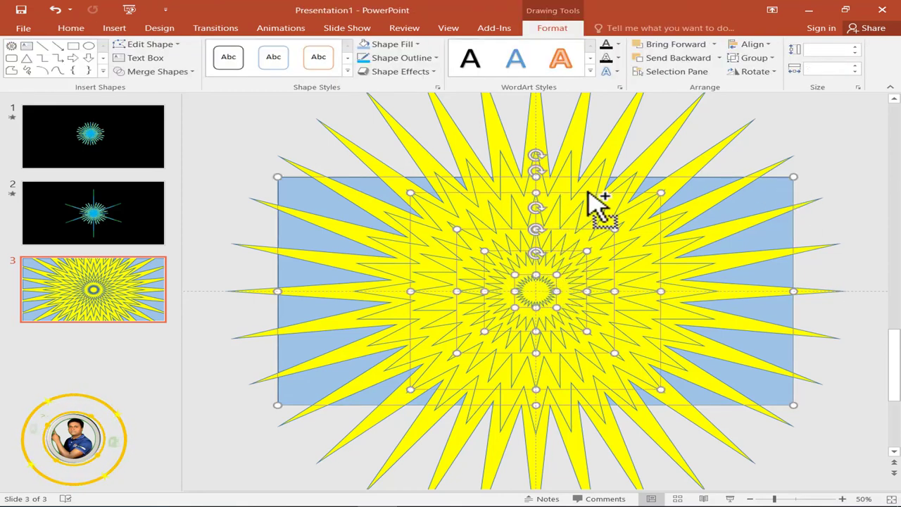
{"action": "left_click", "coordinate": [591, 185], "text": "ctrl"}
{"action": "left_click", "coordinate": [614, 146], "text": "ctrl"}
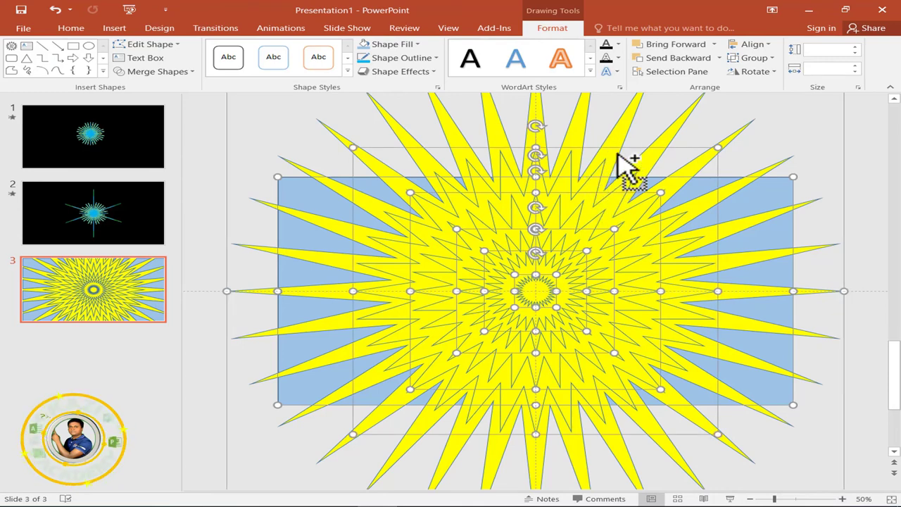
Combine the selected shapes into one cut-out shape and cut it from slide 3
{"action": "left_click", "coordinate": [170, 71]}
{"action": "left_click", "coordinate": [155, 102]}
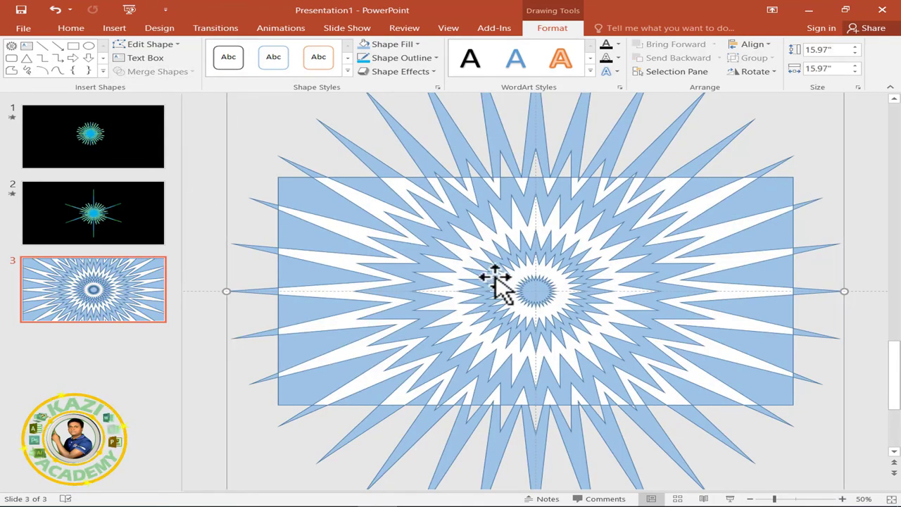
{"action": "right_click", "coordinate": [480, 228]}
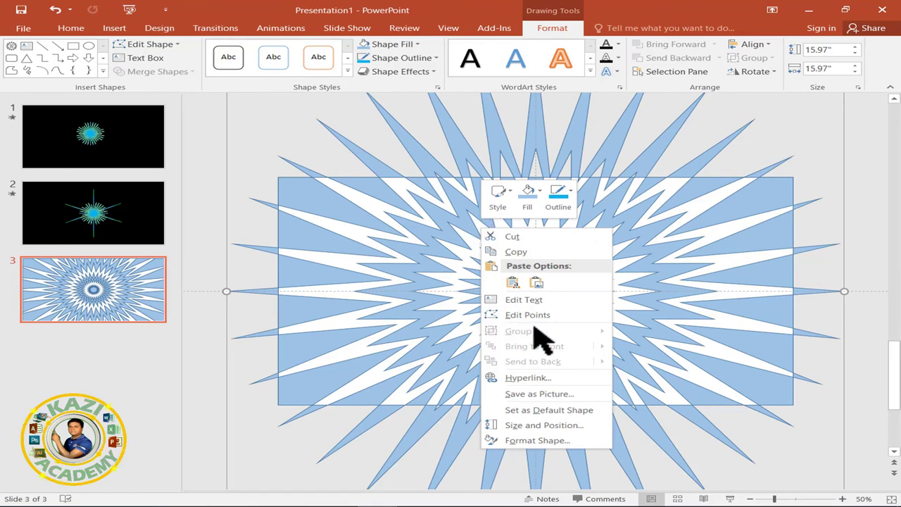
{"action": "left_click", "coordinate": [512, 237]}
Paste the combined starburst shape onto slide 2
{"action": "left_click", "coordinate": [161, 216]}
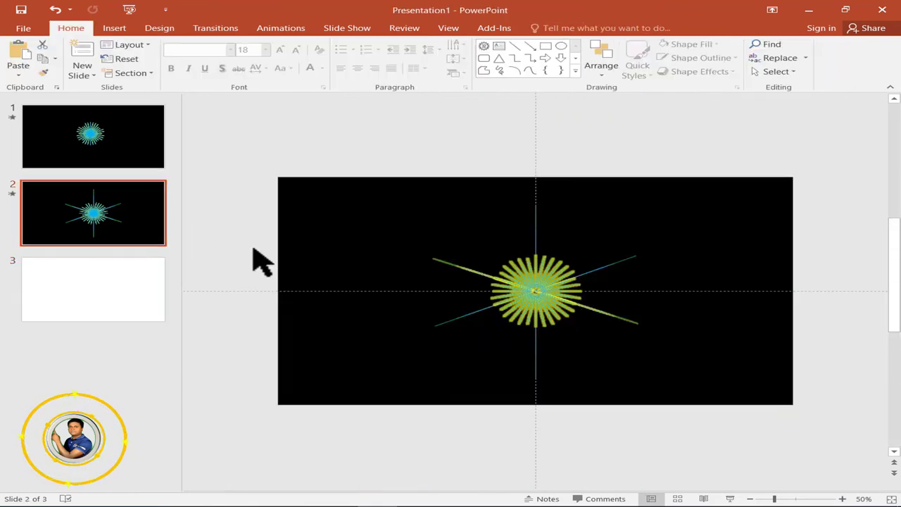
{"action": "right_click", "coordinate": [367, 199]}
{"action": "left_click", "coordinate": [398, 221]}
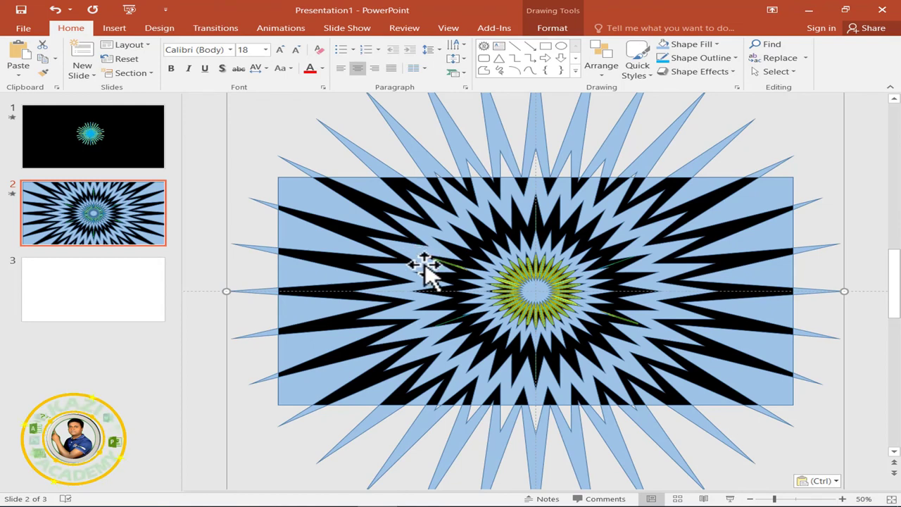
Fill the starburst shape black and remove its outline
{"action": "left_click", "coordinate": [551, 30]}
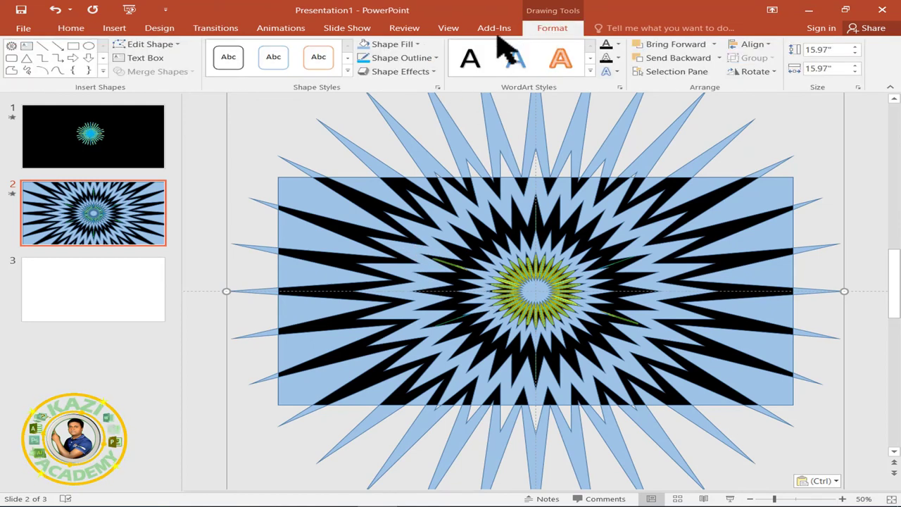
{"action": "left_click", "coordinate": [417, 44]}
{"action": "left_click", "coordinate": [375, 85]}
{"action": "left_click", "coordinate": [423, 57]}
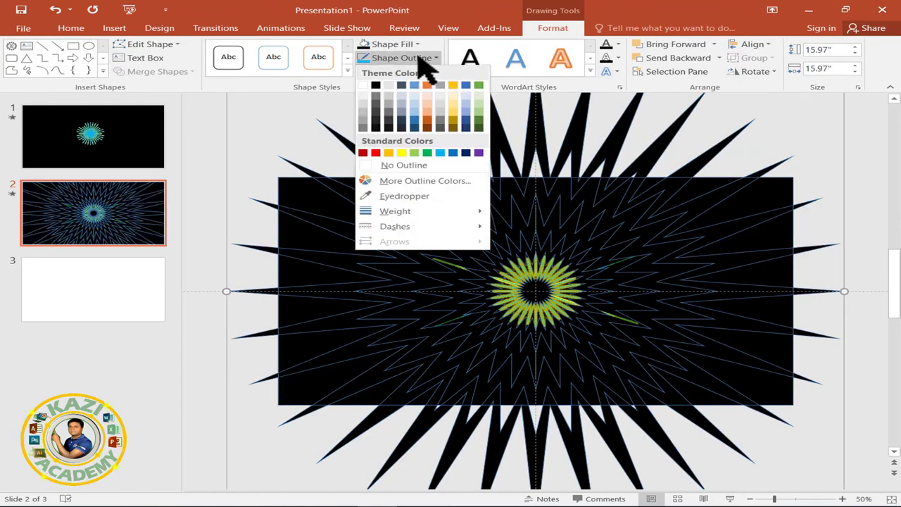
{"action": "left_click", "coordinate": [391, 167]}
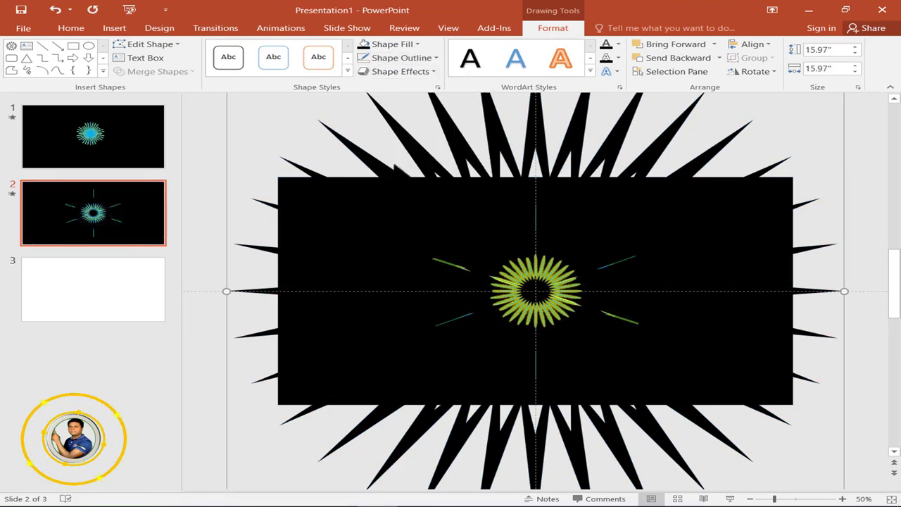
{"action": "left_click", "coordinate": [874, 178]}
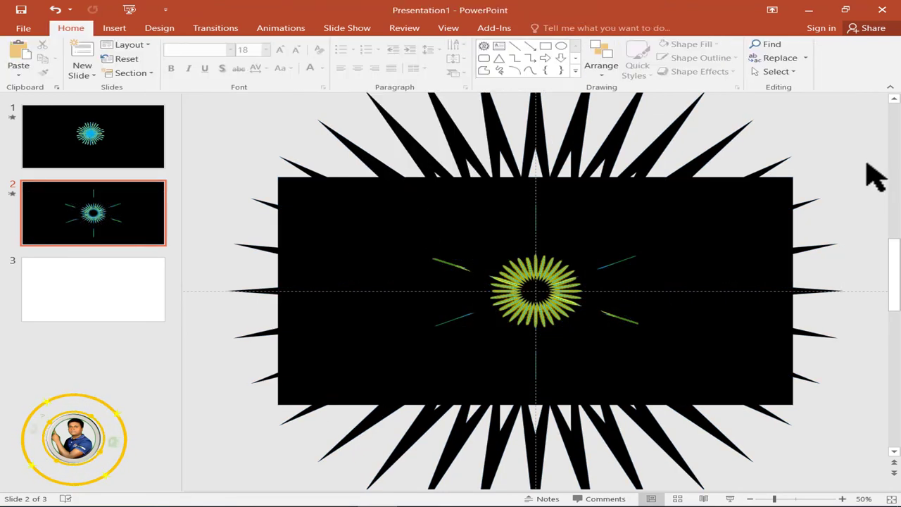
Draw a small 0.67-inch circle at the centre of the starburst on slide 2
{"action": "scroll", "coordinate": [571, 299], "scroll_direction": "up", "scroll_amount": 5}
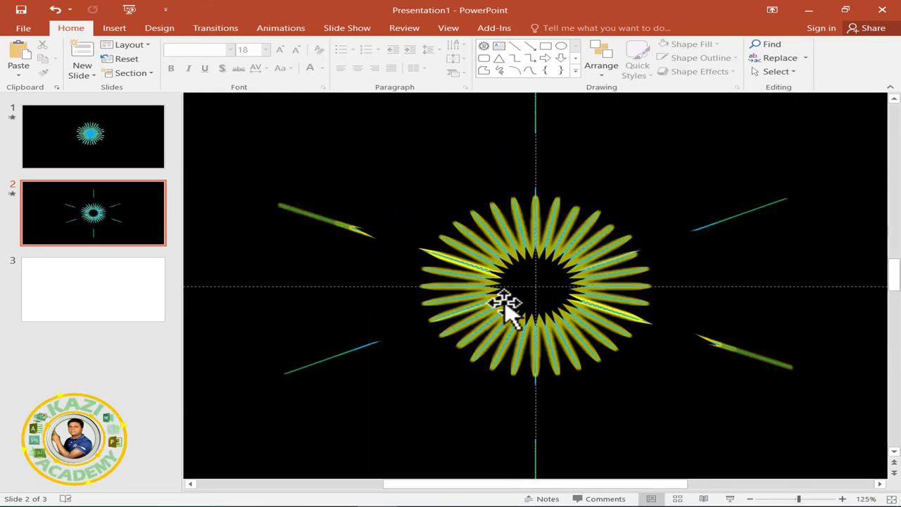
{"action": "left_click", "coordinate": [120, 30]}
{"action": "left_click", "coordinate": [221, 62]}
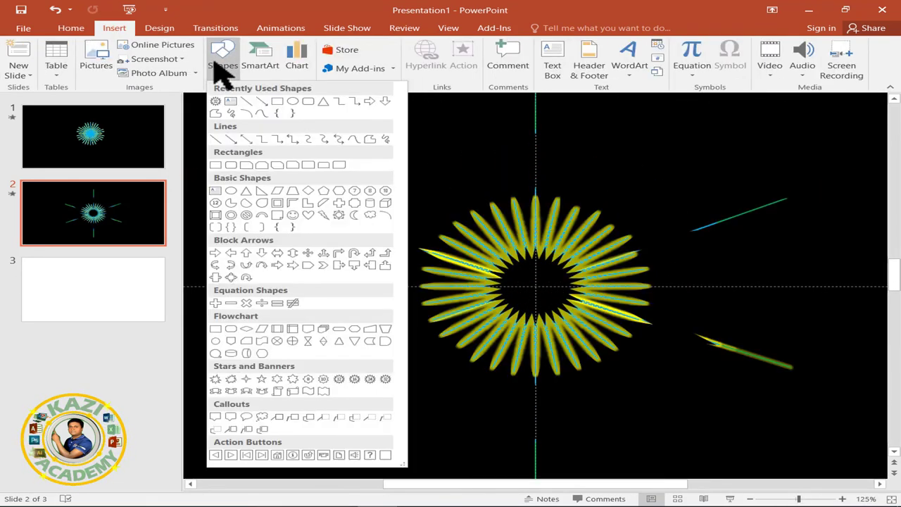
{"action": "left_click", "coordinate": [215, 101]}
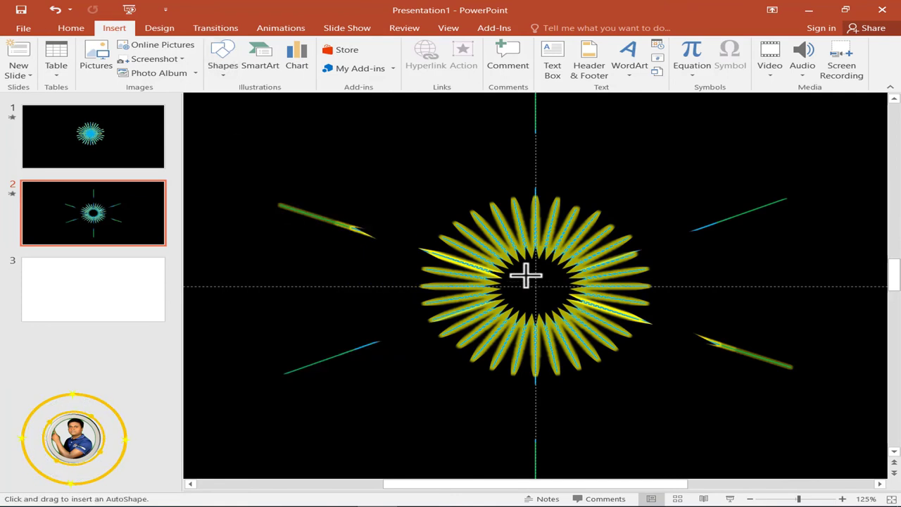
{"action": "left_click_drag", "start_coordinate": [495, 250], "coordinate": [560, 302]}
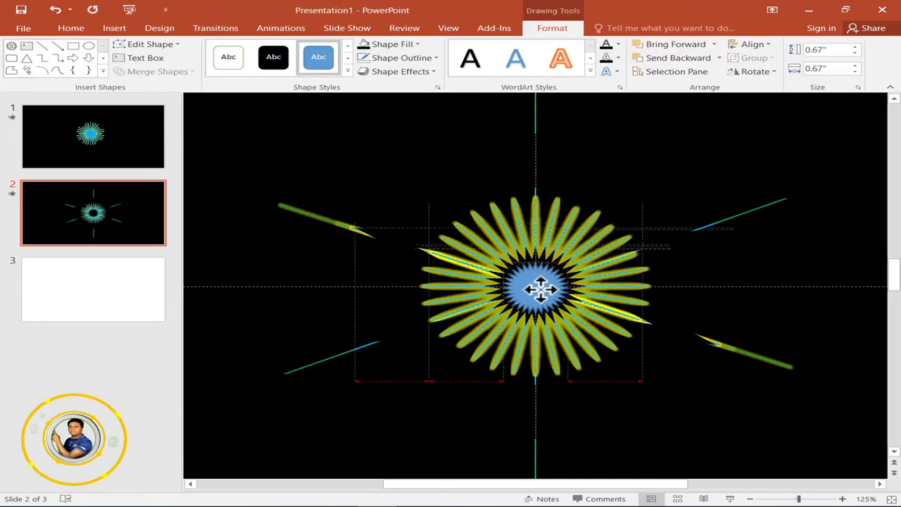
{"action": "left_click", "coordinate": [520, 252]}
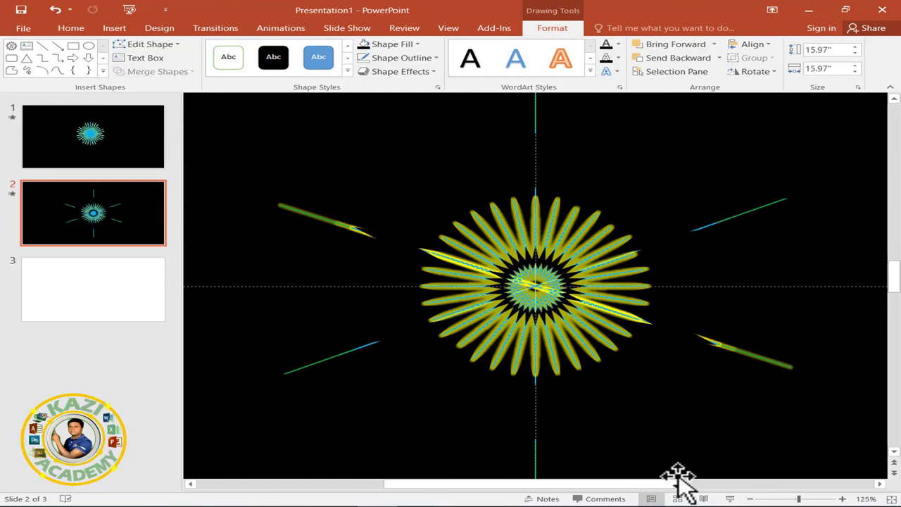
{"action": "scroll", "coordinate": [678, 416], "scroll_direction": "down", "scroll_amount": 10}
{"action": "scroll", "coordinate": [678, 416], "scroll_direction": "up", "scroll_amount": 2}
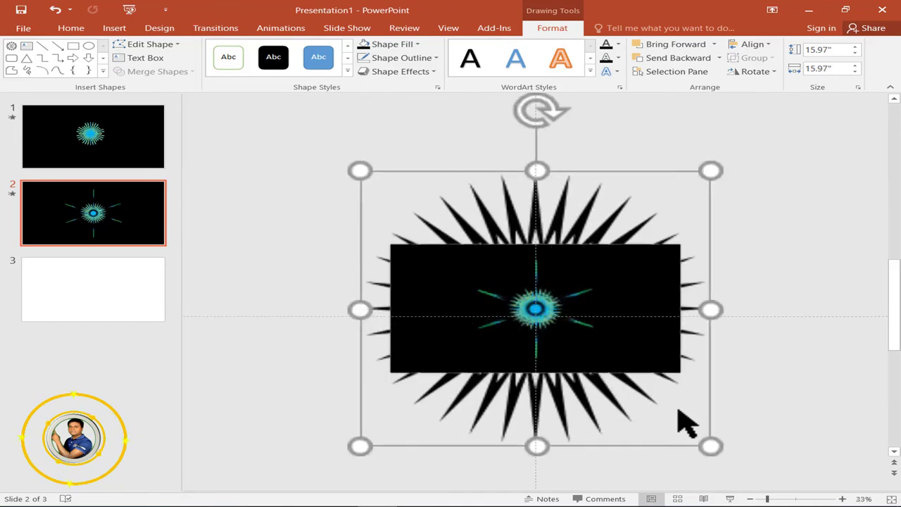
{"action": "left_click", "coordinate": [808, 400]}
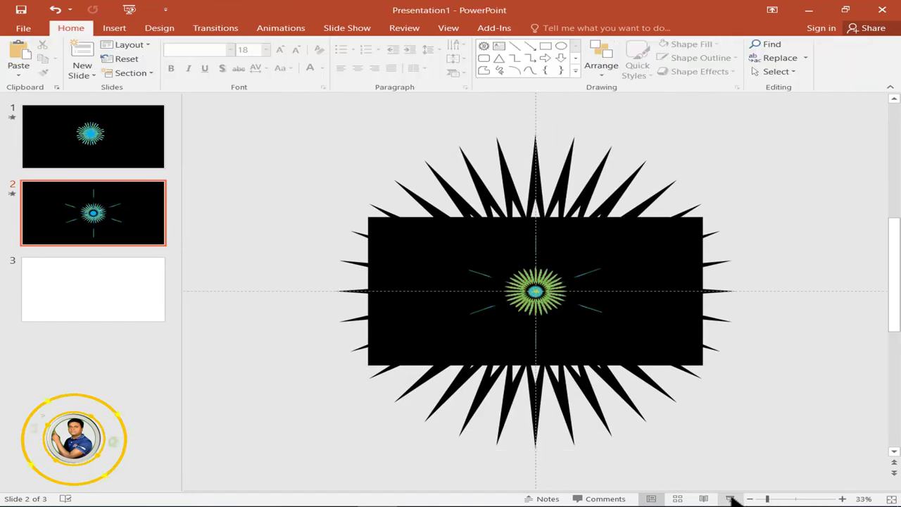
Start the slide show from slide 2 to play the glowing starburst animation
{"action": "left_click", "coordinate": [731, 497]}
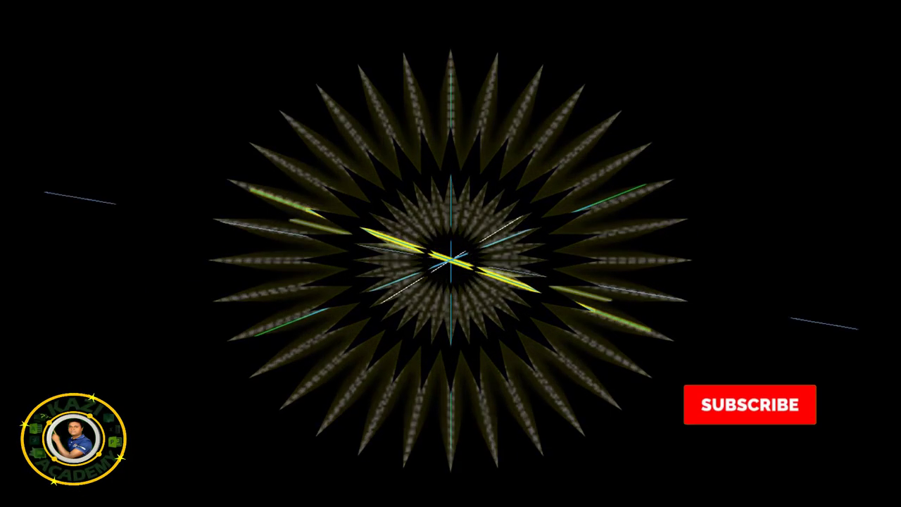